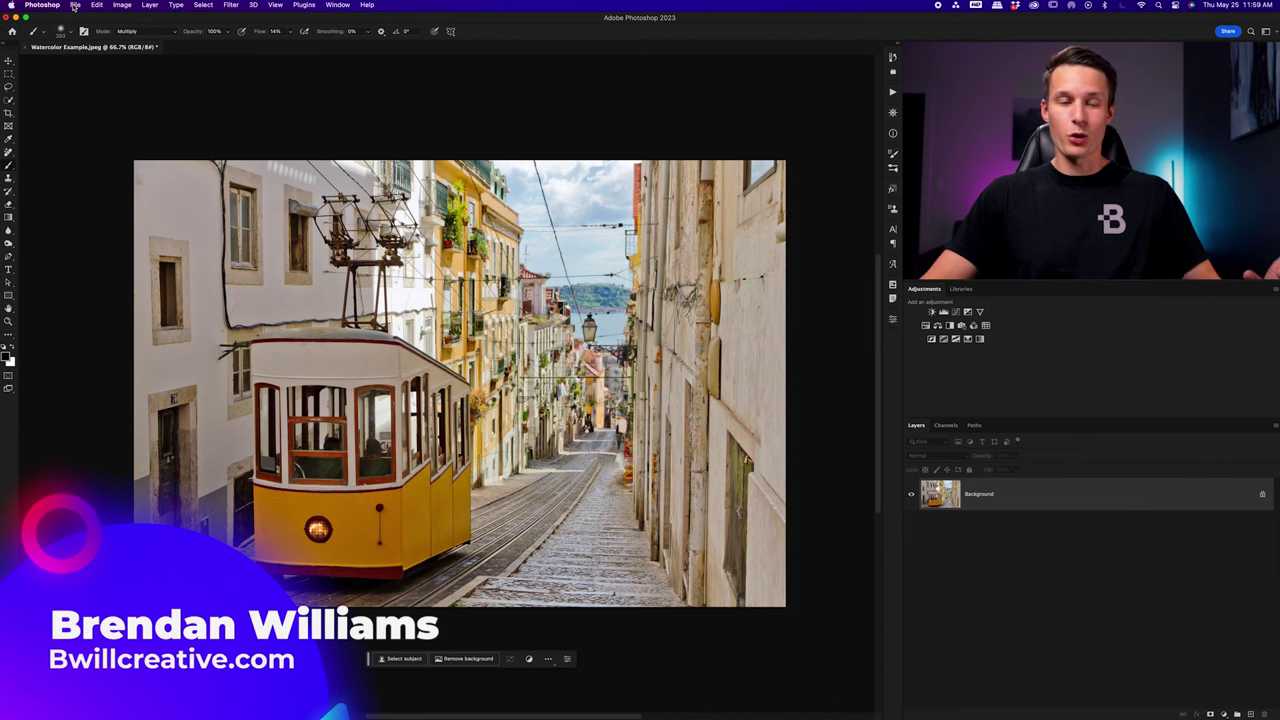
click(80, 5)
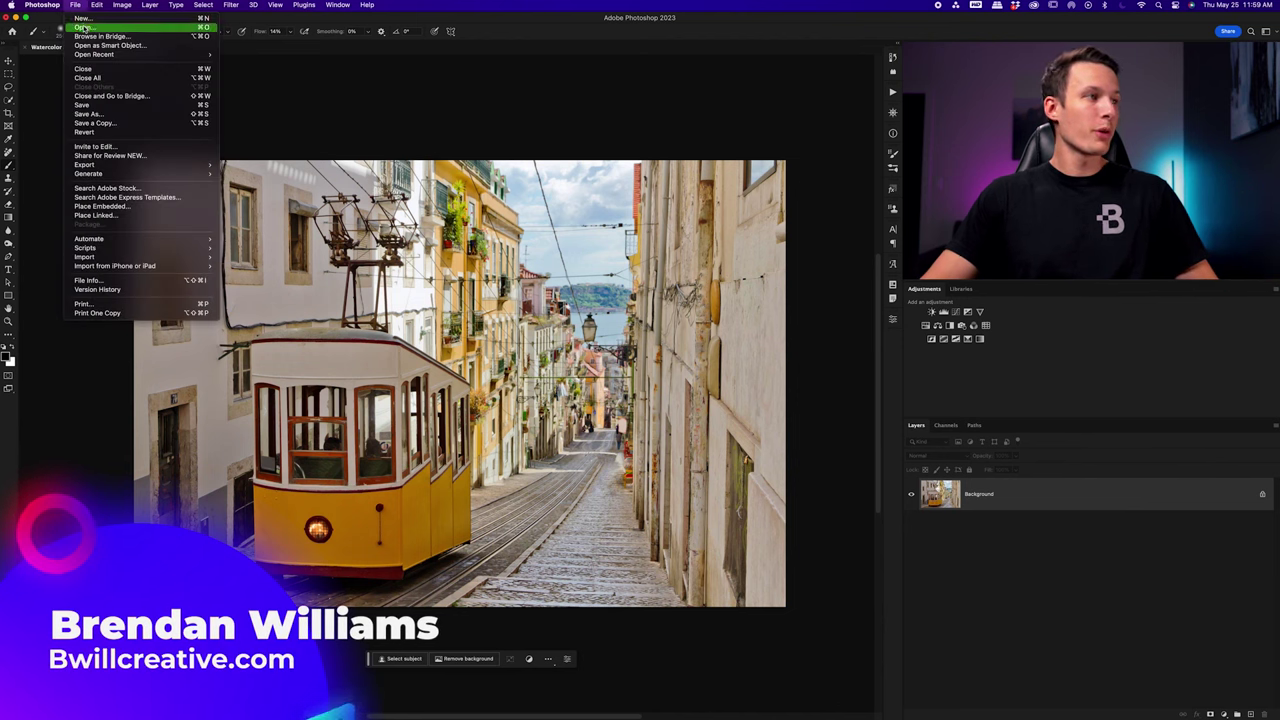
click(81, 14)
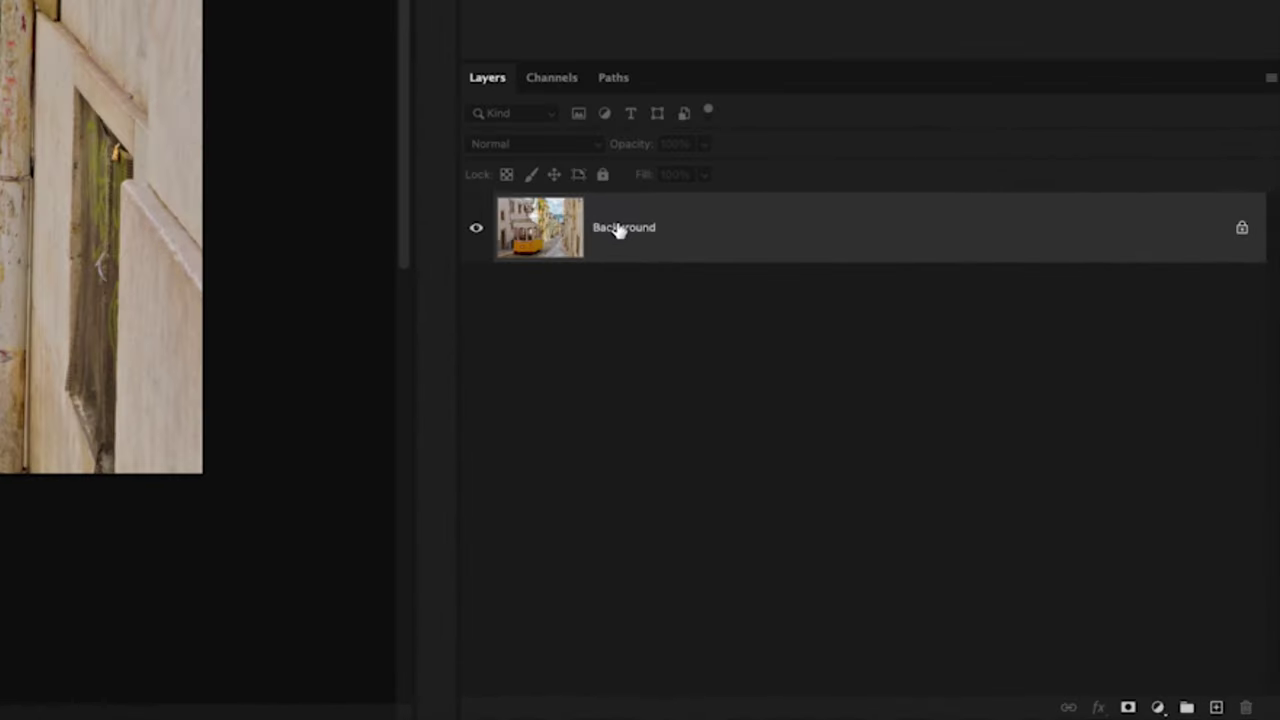
Duplicate the Background layer and rename the copy Watercolor
key(ctrl+j)
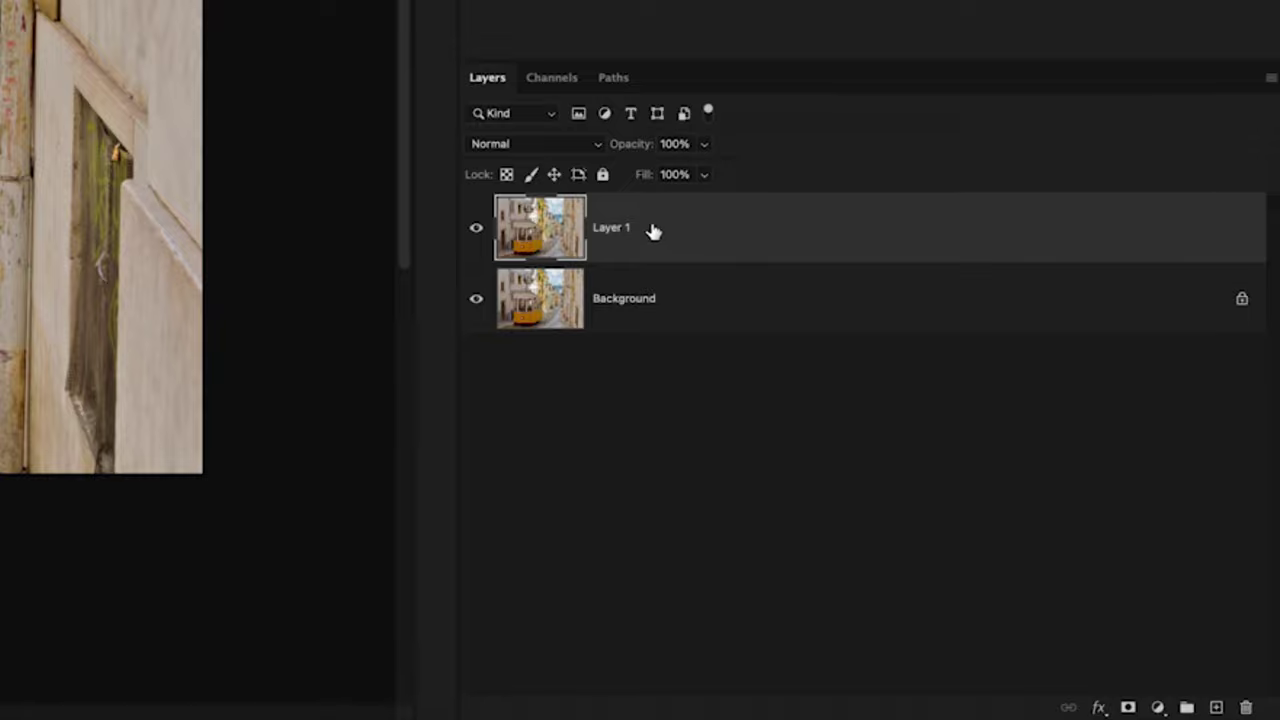
double_click(612, 228)
text(Wa)
key(Return)
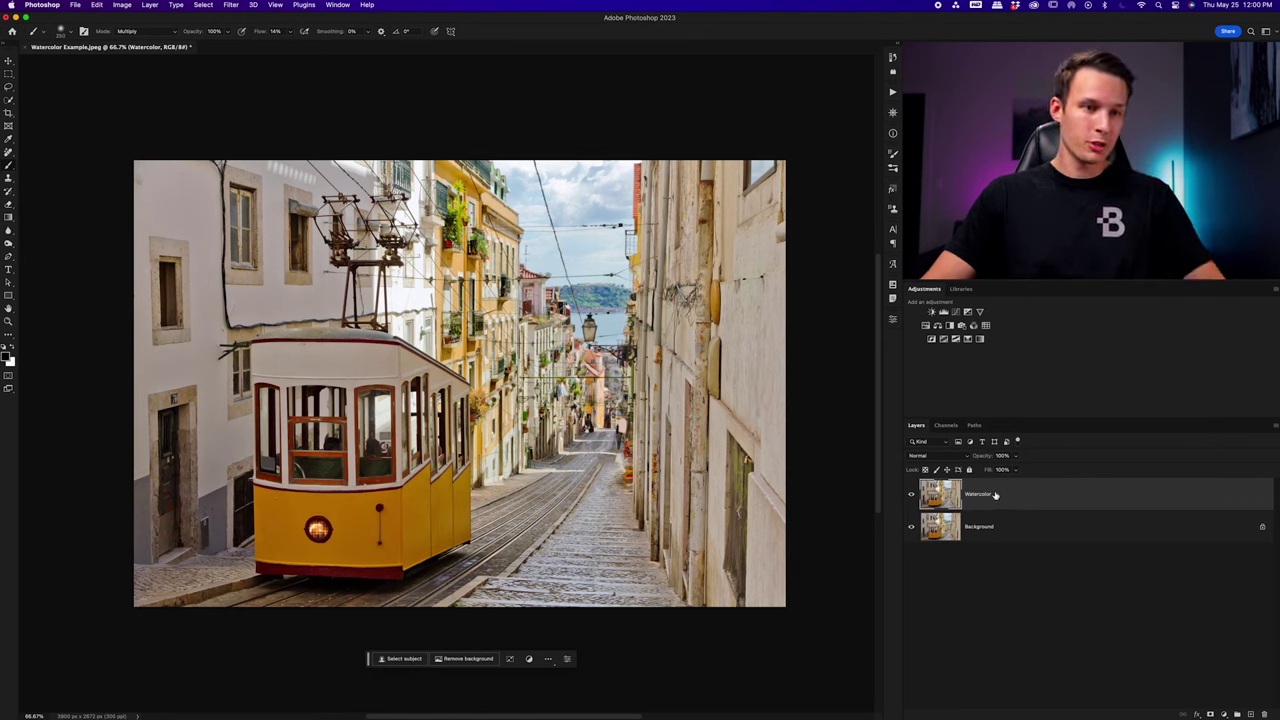
Convert the Watercolor layer to a Smart Object and choose the Artistic Dry Brush effect for it in the Filter Gallery
right_click(982, 496)
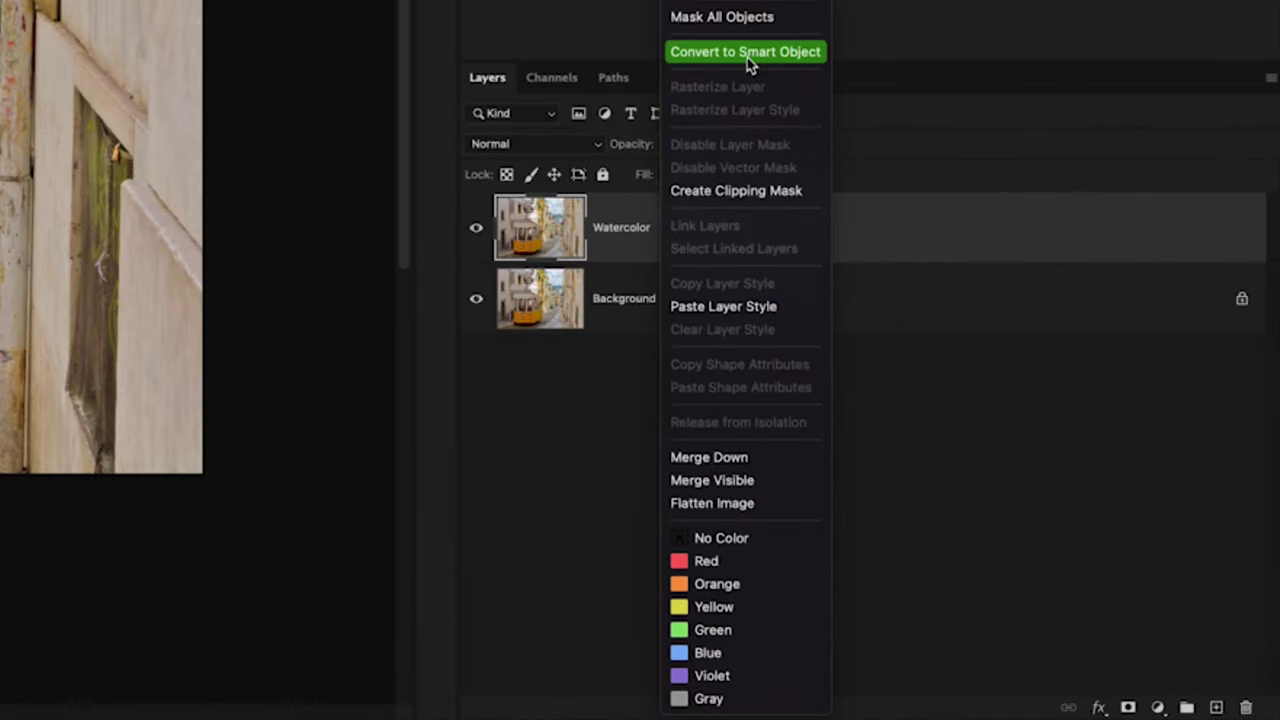
click(757, 55)
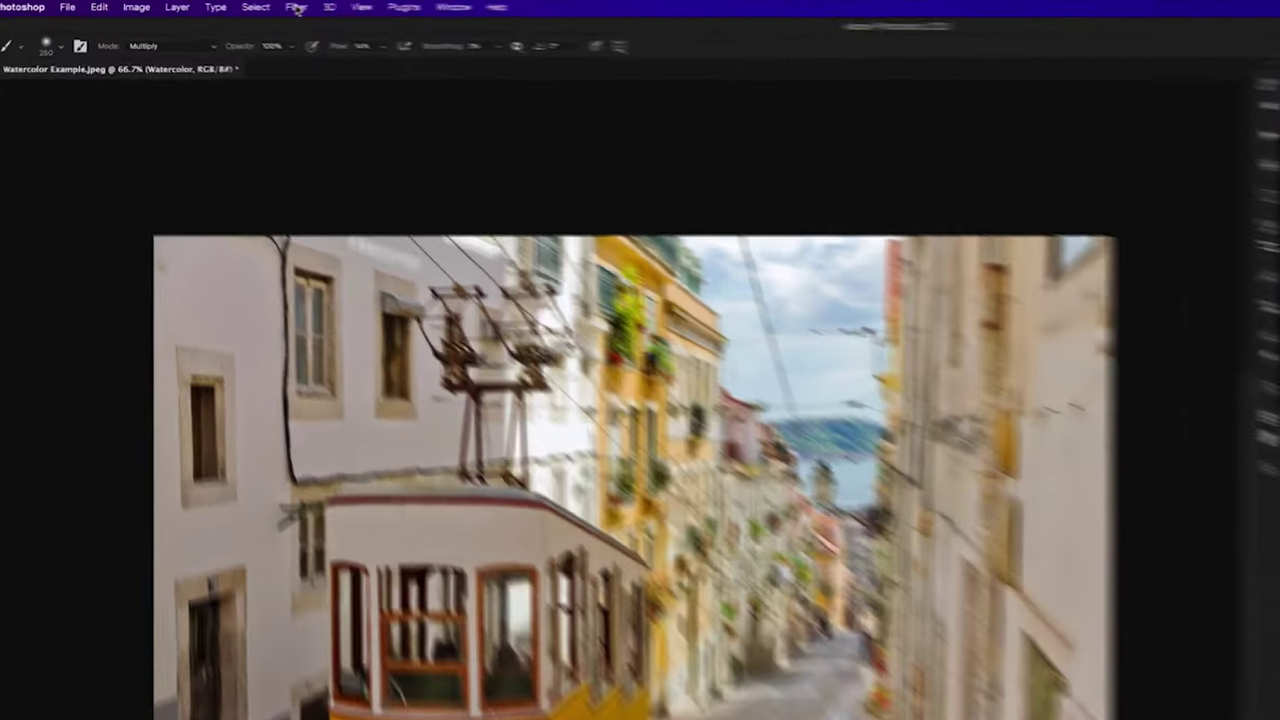
click(296, 8)
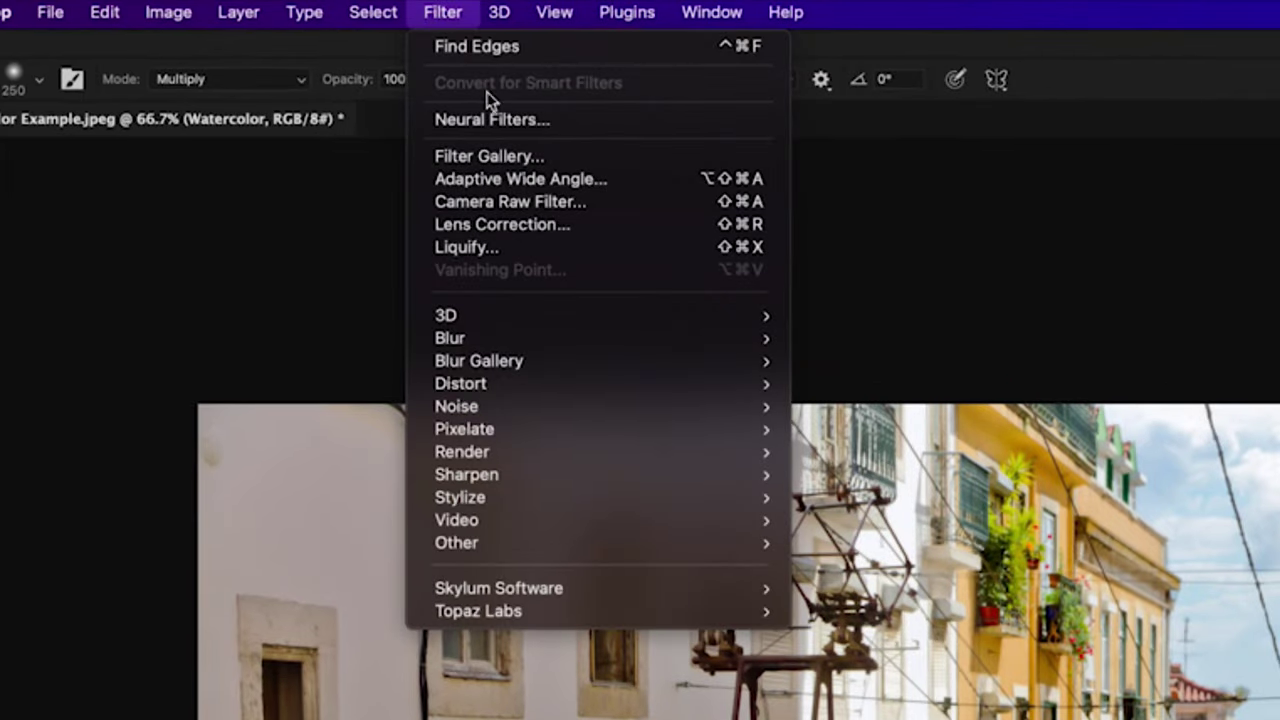
click(560, 158)
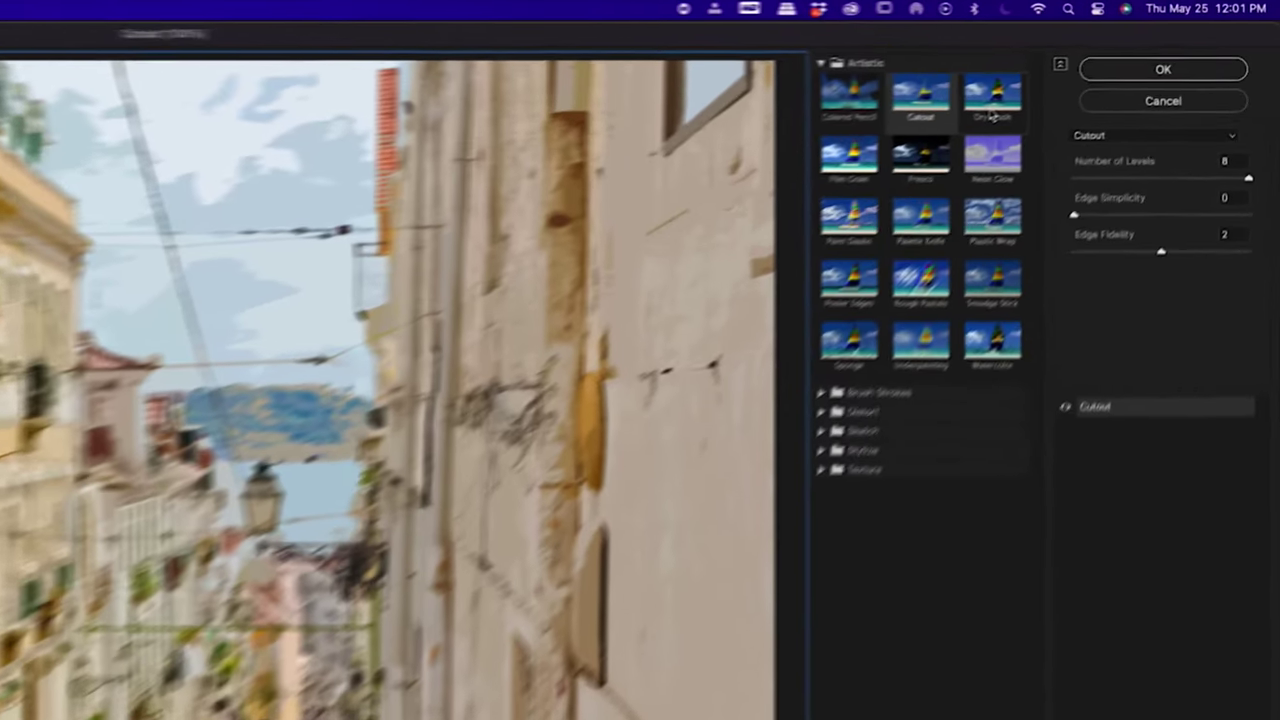
click(1112, 56)
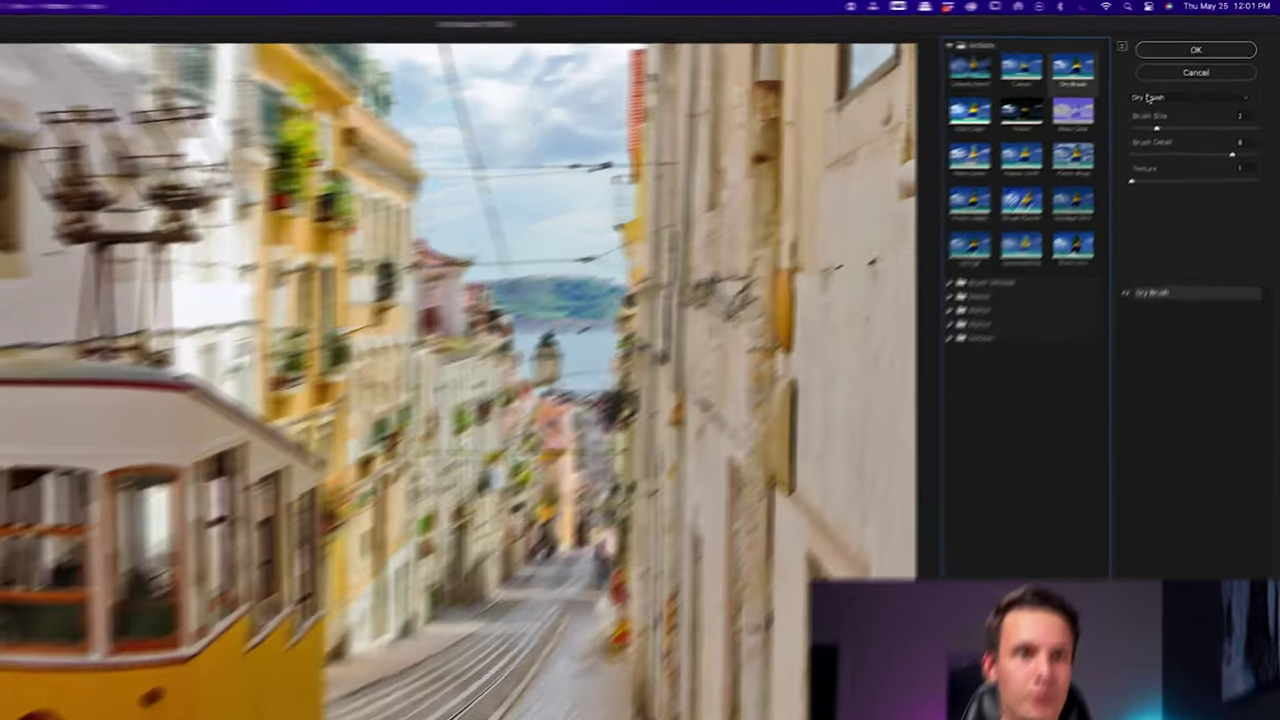
Set the Dry Brush effect's brush size to 10 and brush detail to 10, and apply it to the Watercolor layer
click(1177, 79)
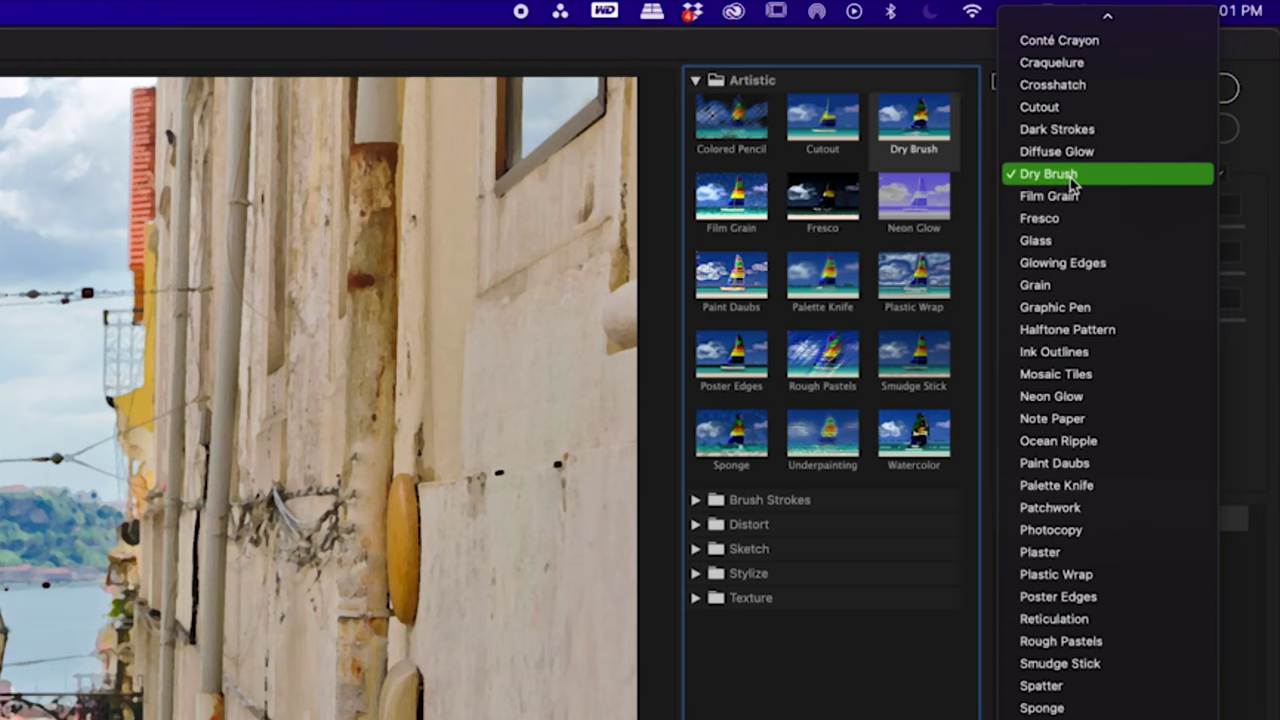
click(1039, 176)
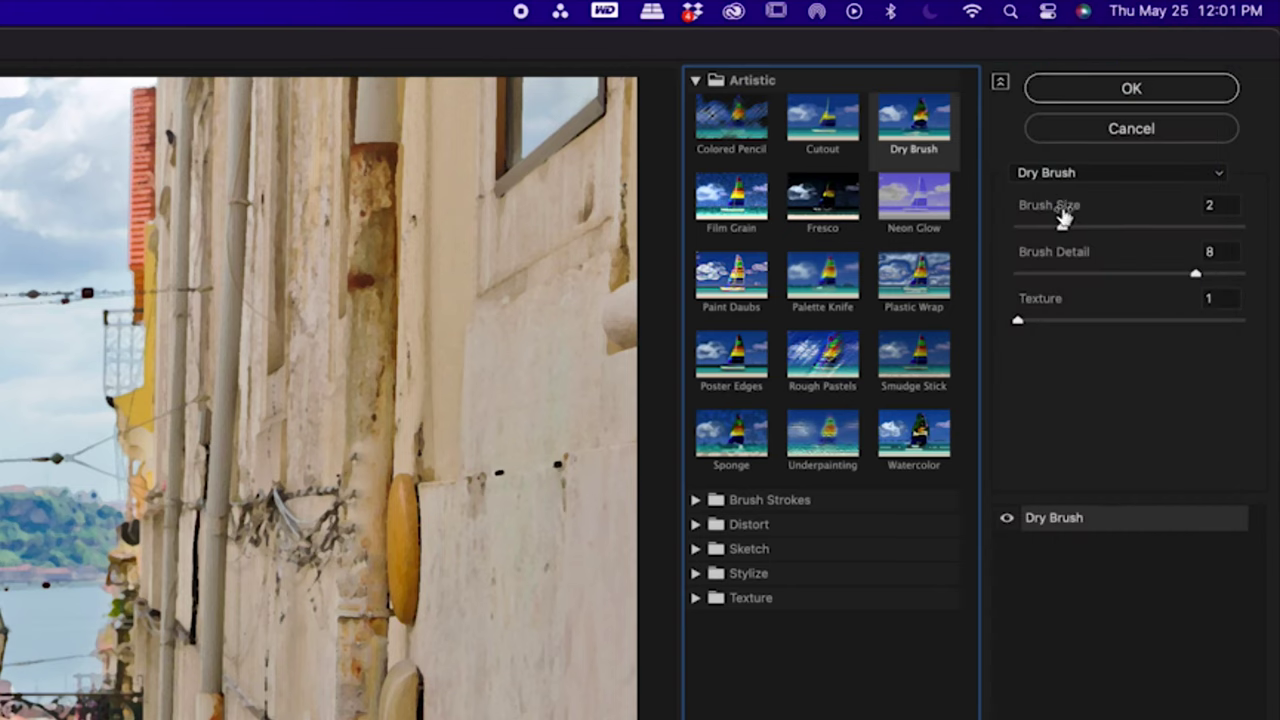
drag(1064, 228, 1240, 230)
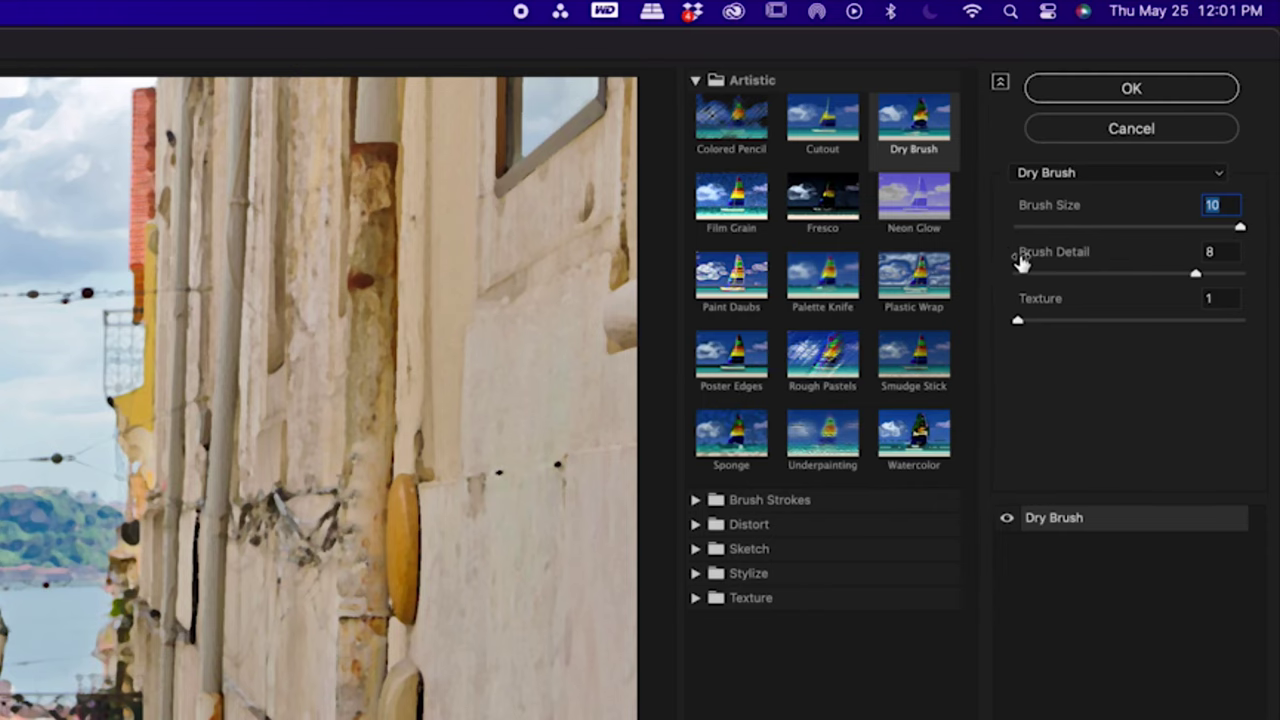
drag(1198, 276, 1237, 283)
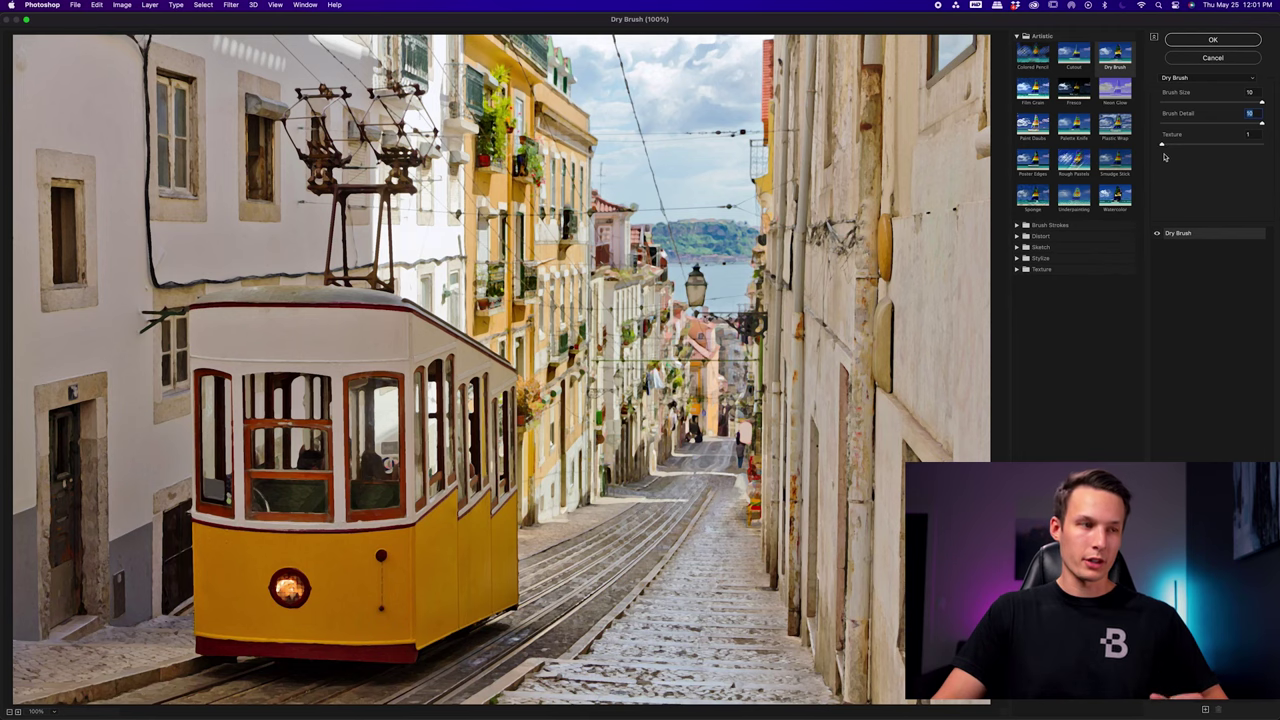
click(1194, 43)
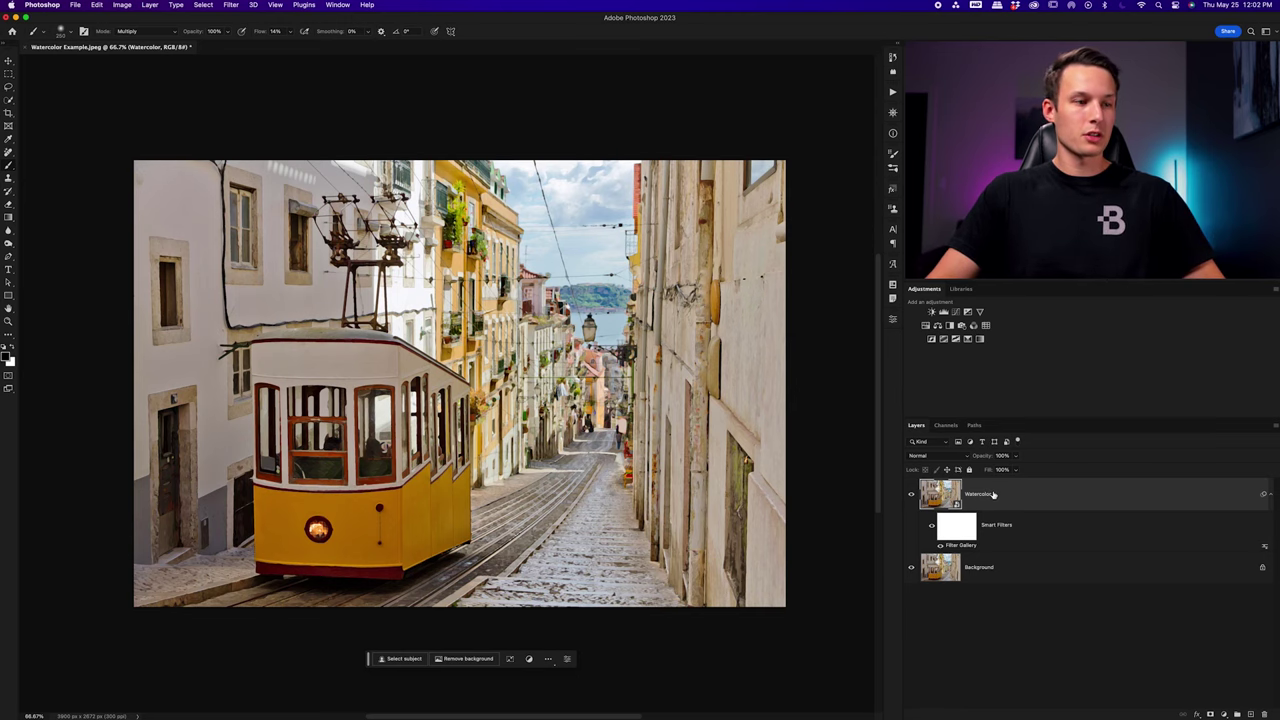
Add a second Filter Gallery effect to the Watercolor layer, using Cutout with 8 levels, edge simplicity 0 and edge fidelity 2
click(230, 4)
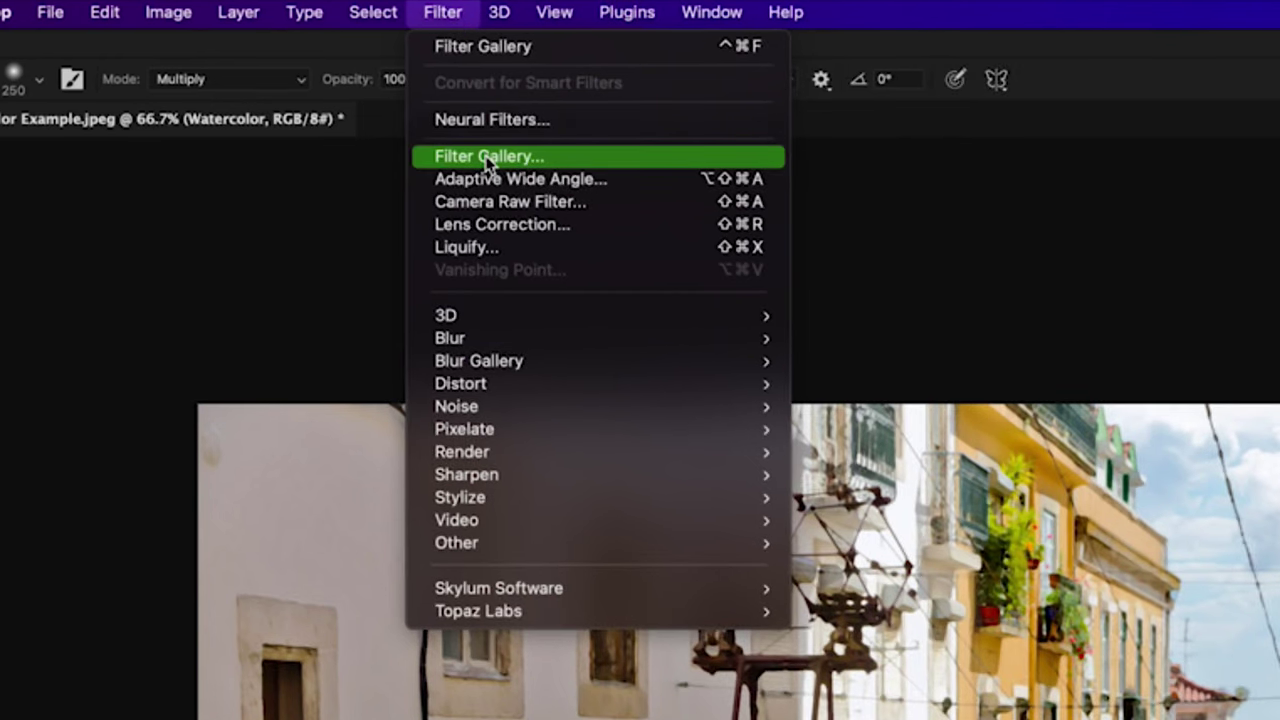
click(488, 158)
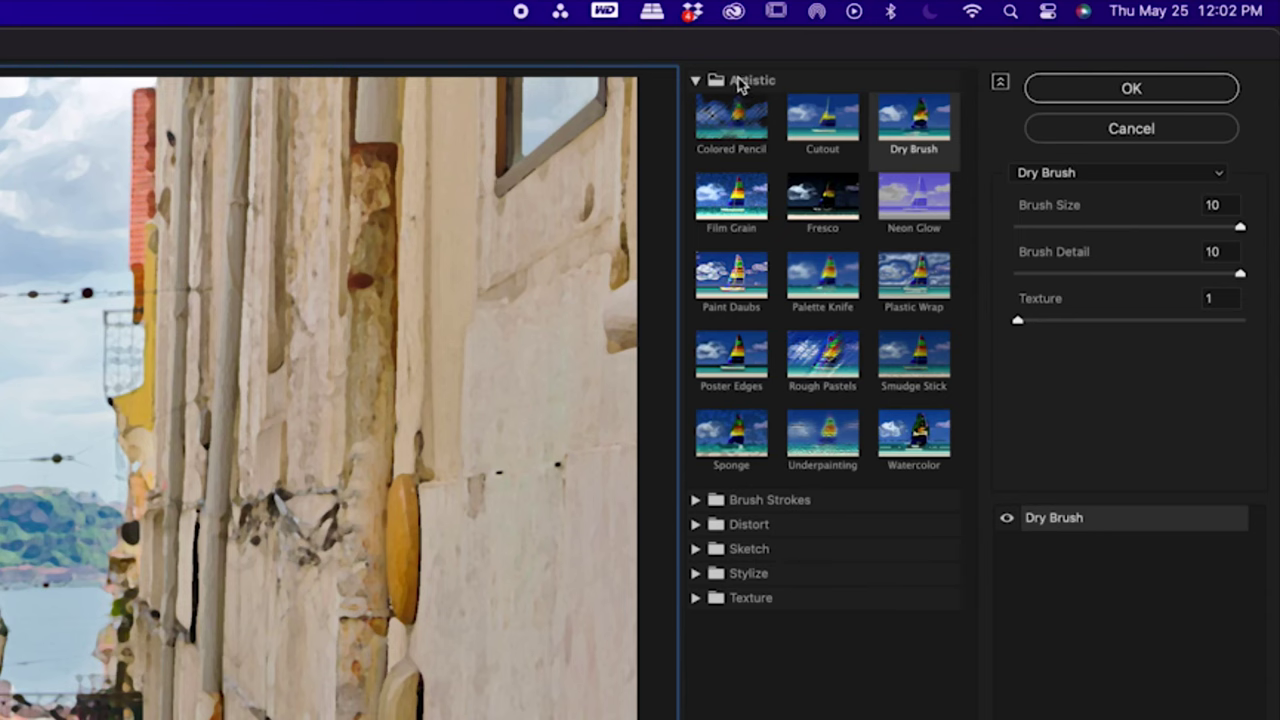
click(820, 133)
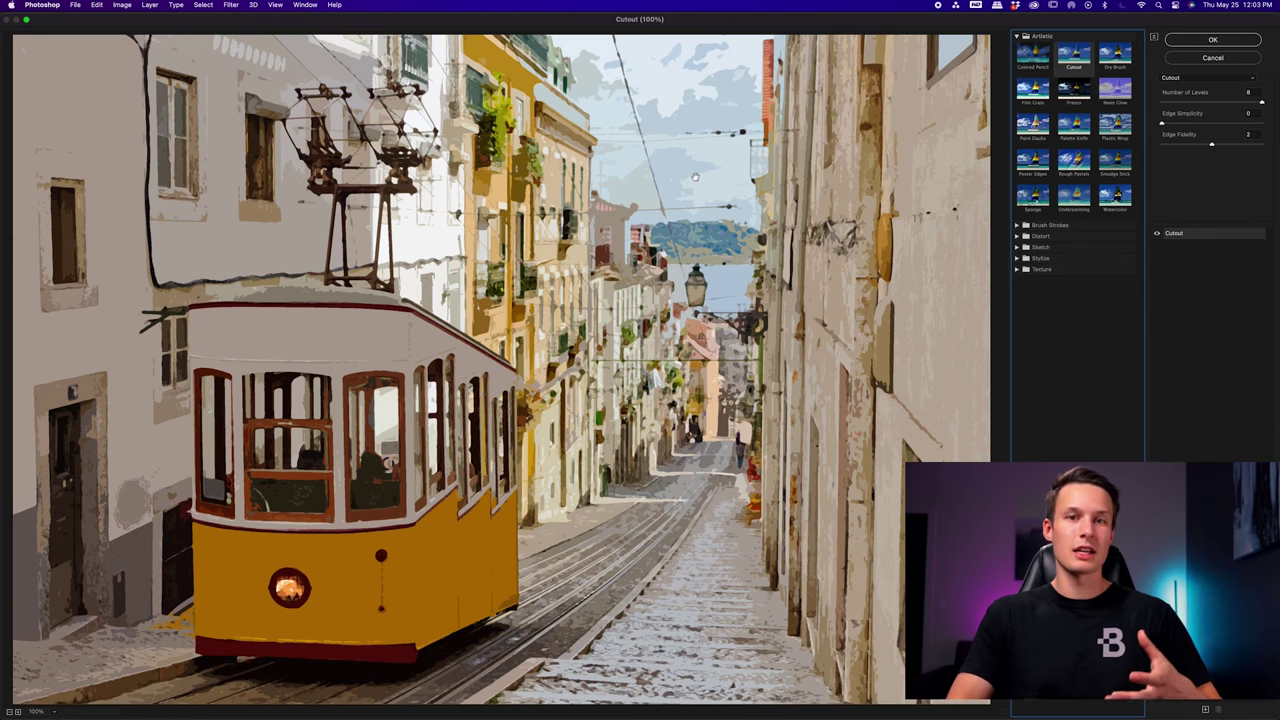
click(1168, 78)
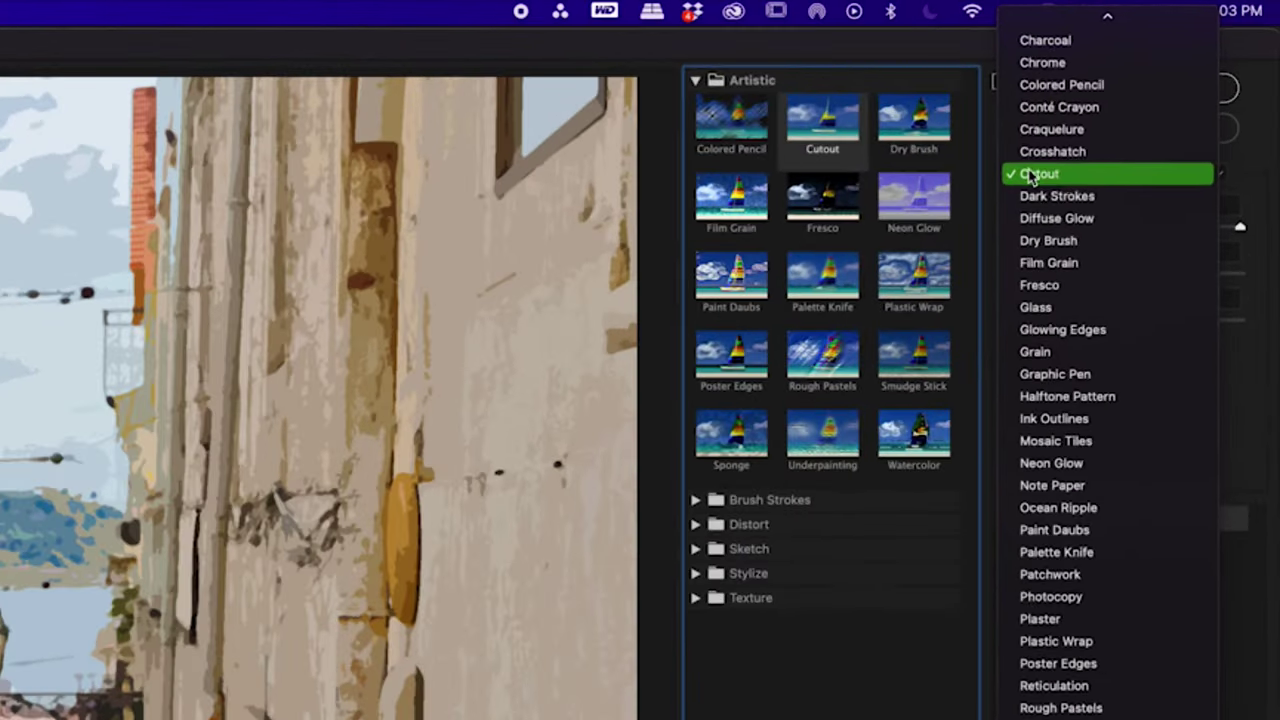
click(1024, 176)
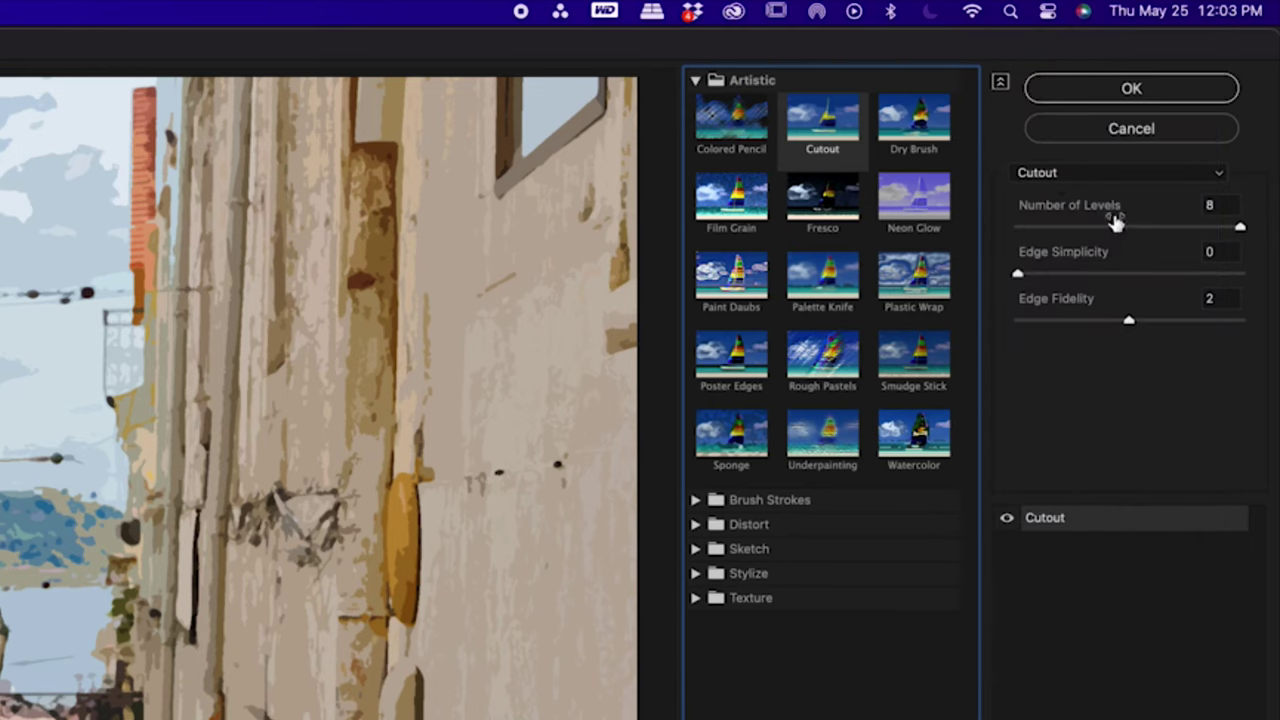
drag(1240, 232, 1067, 230)
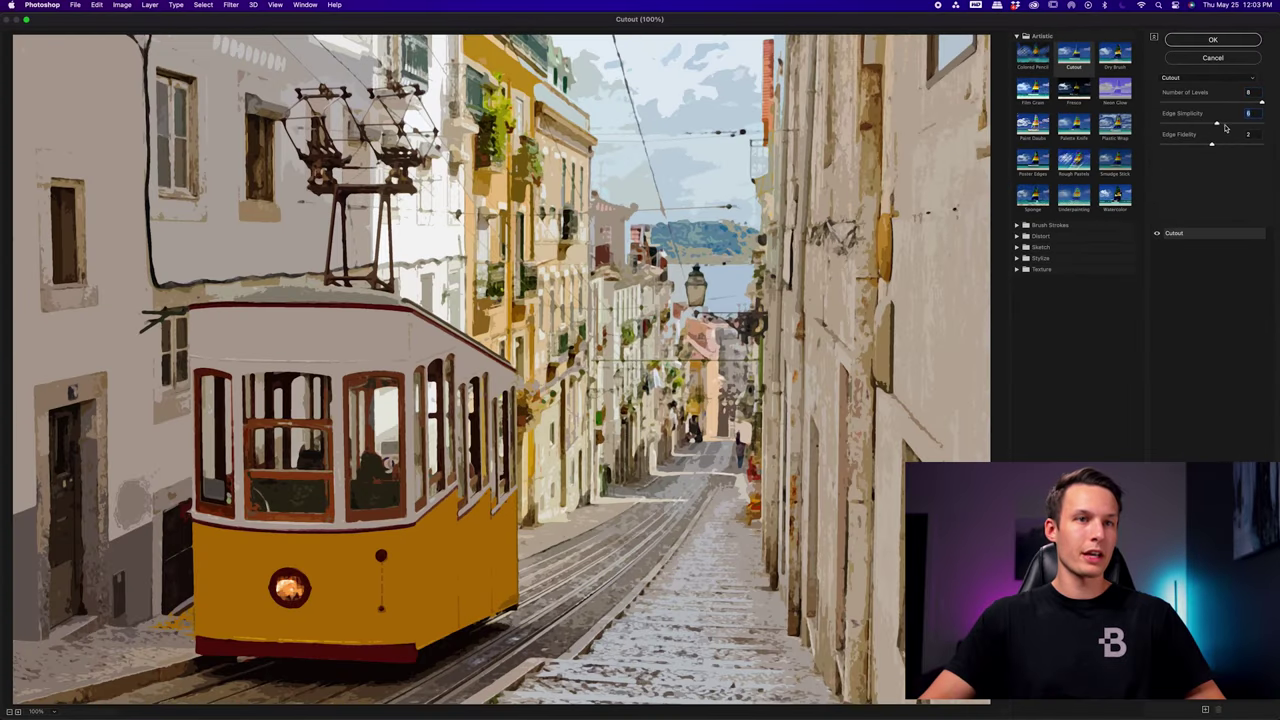
click(1224, 126)
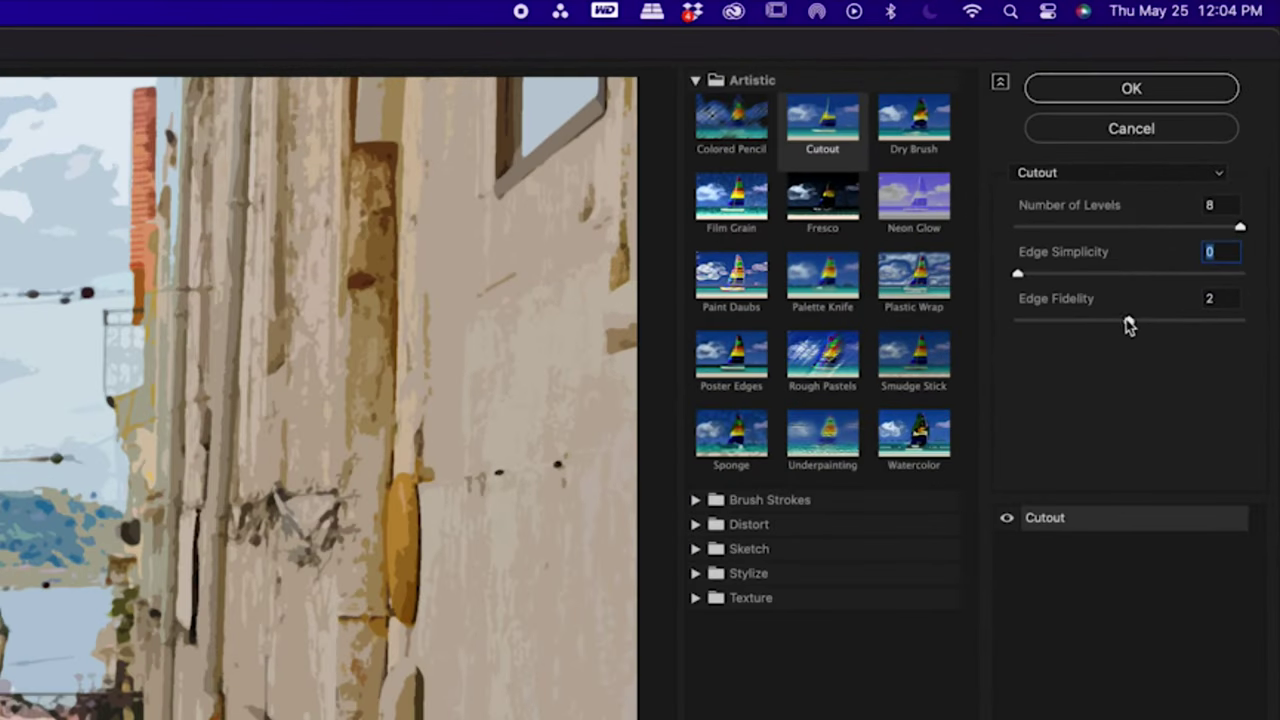
click(1175, 97)
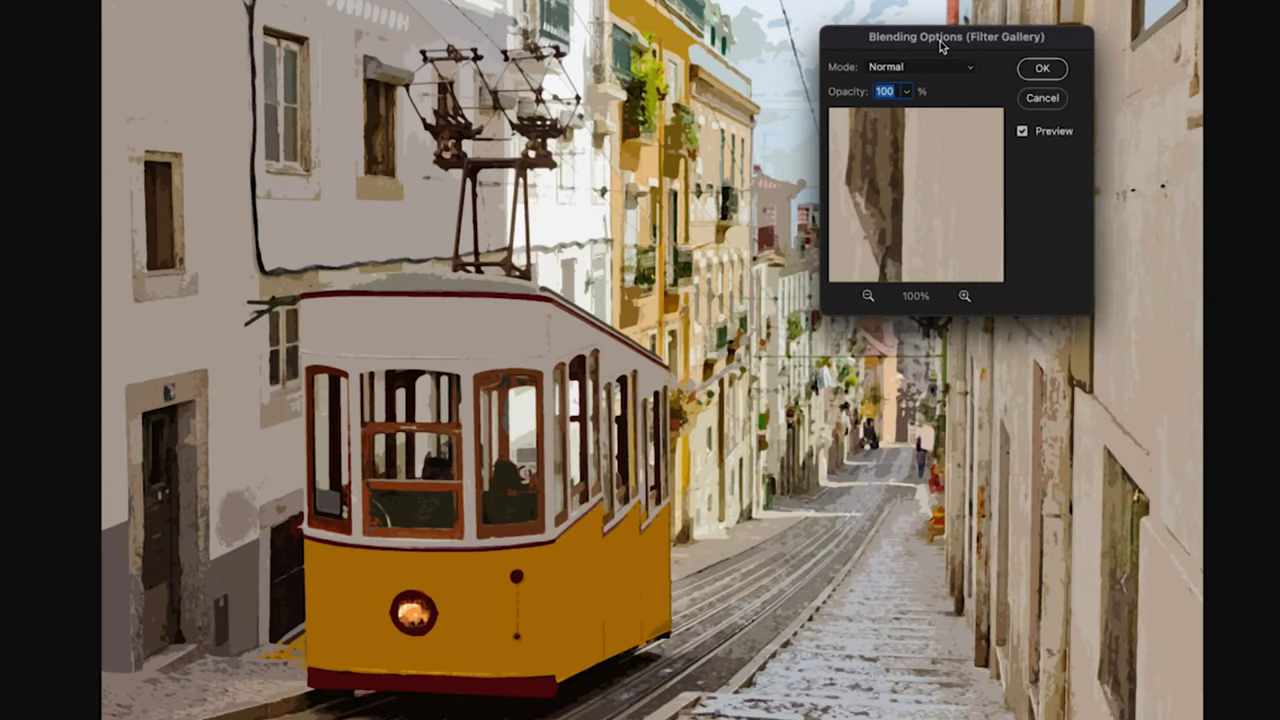
Lower the blending opacity of the Cutout smart filter to 51%
click(905, 92)
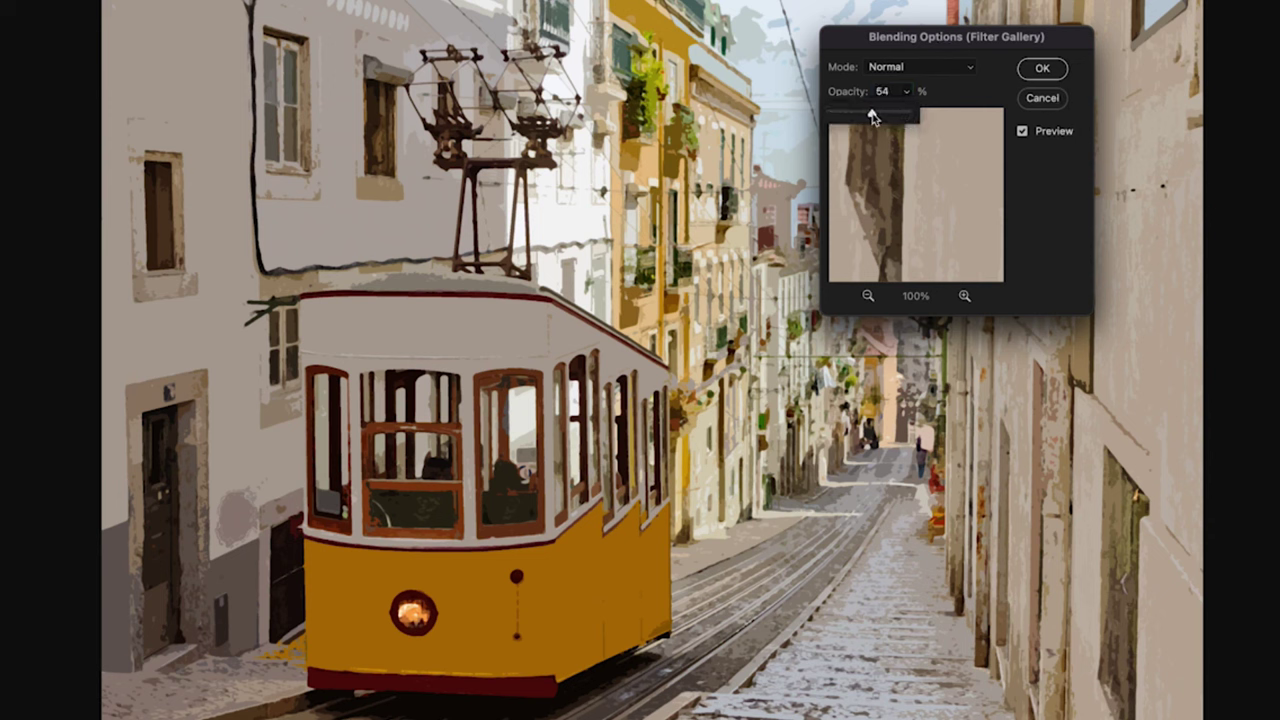
drag(865, 117, 868, 117)
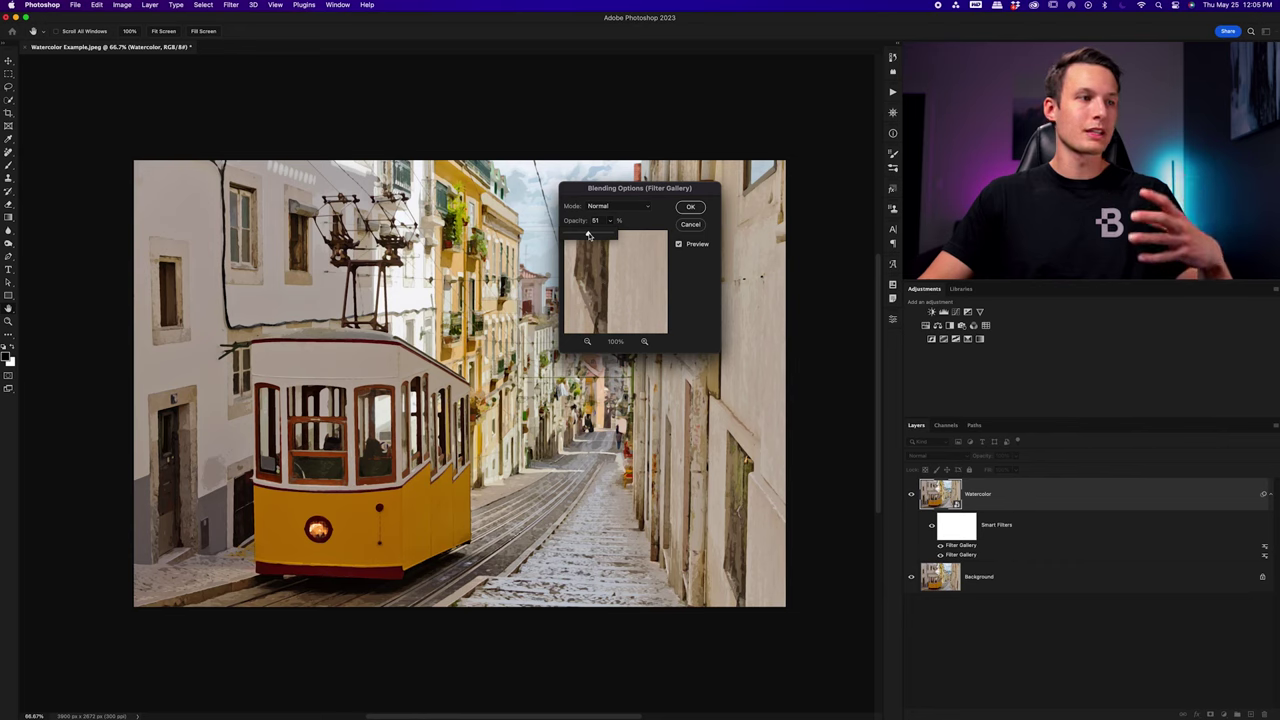
click(692, 207)
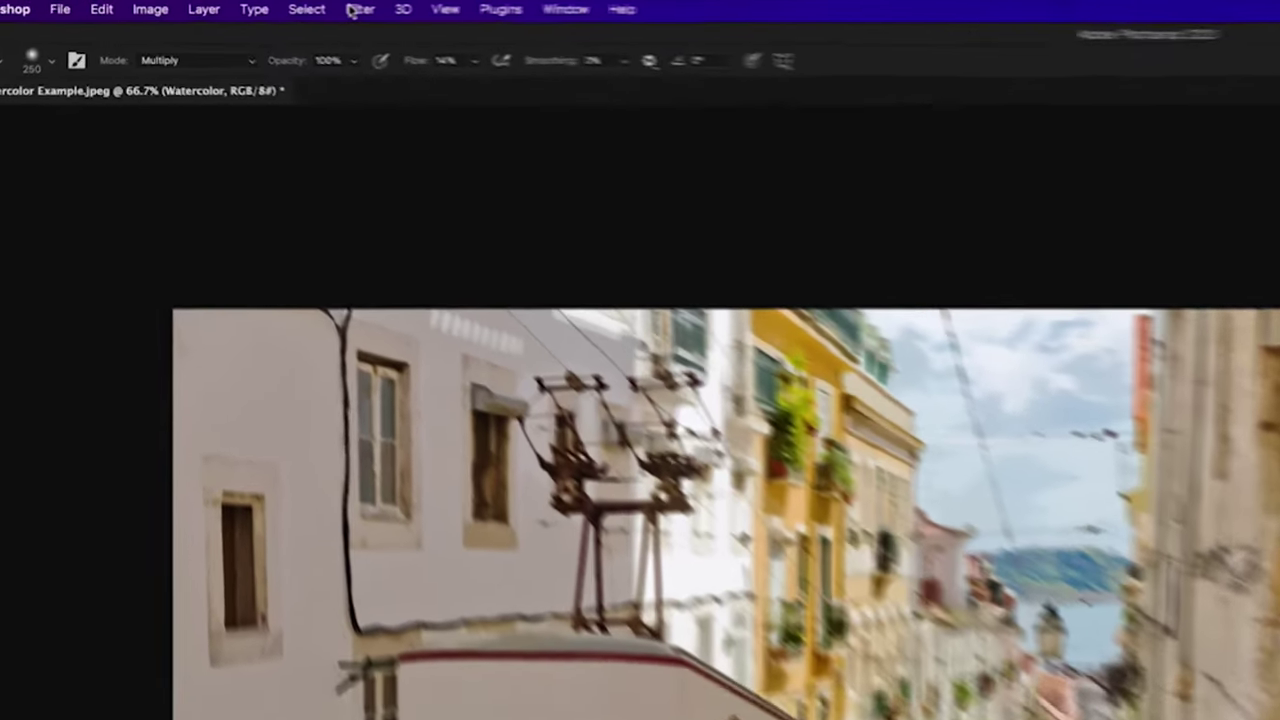
Apply the Find Edges stylize filter to the Watercolor layer
click(231, 5)
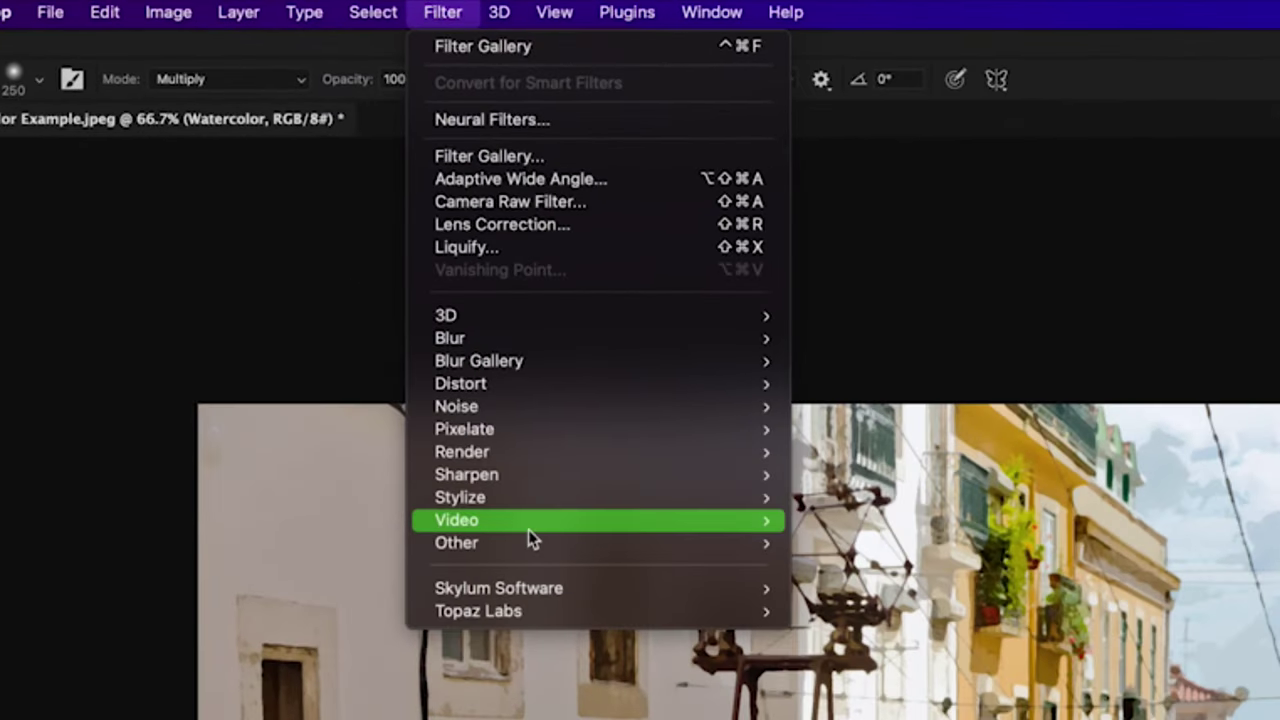
mouse_move(542, 503)
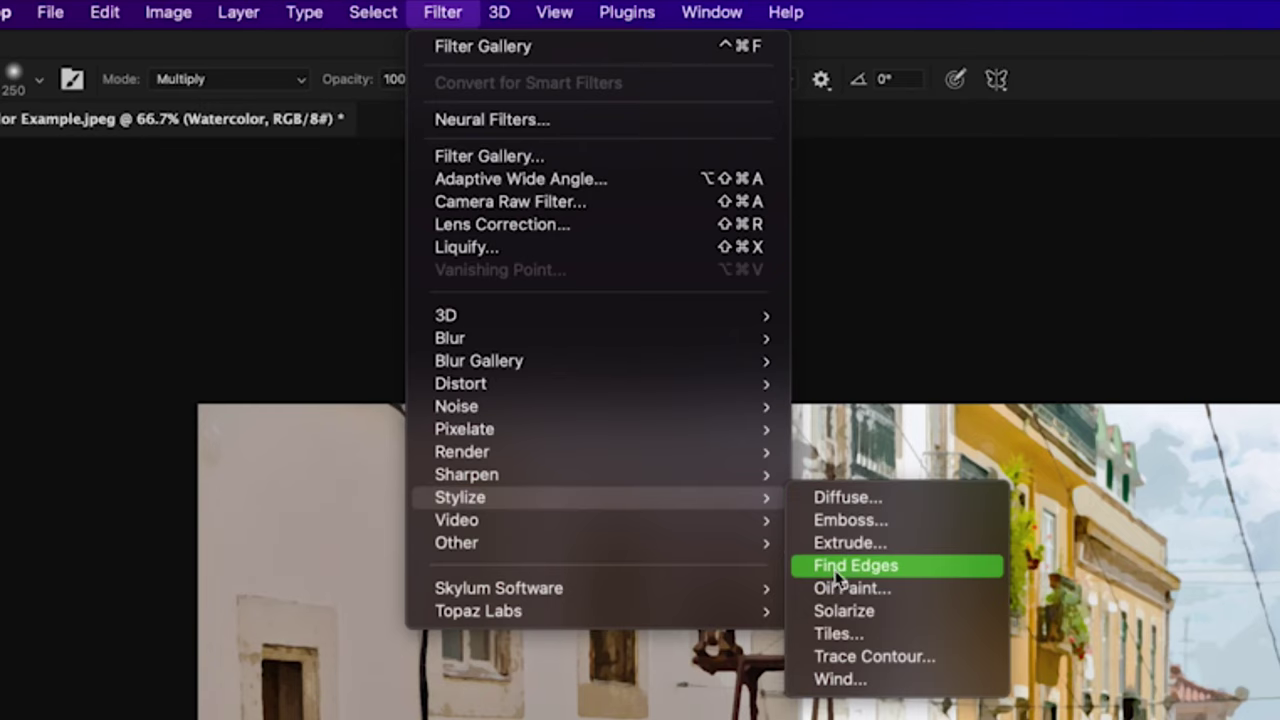
click(903, 572)
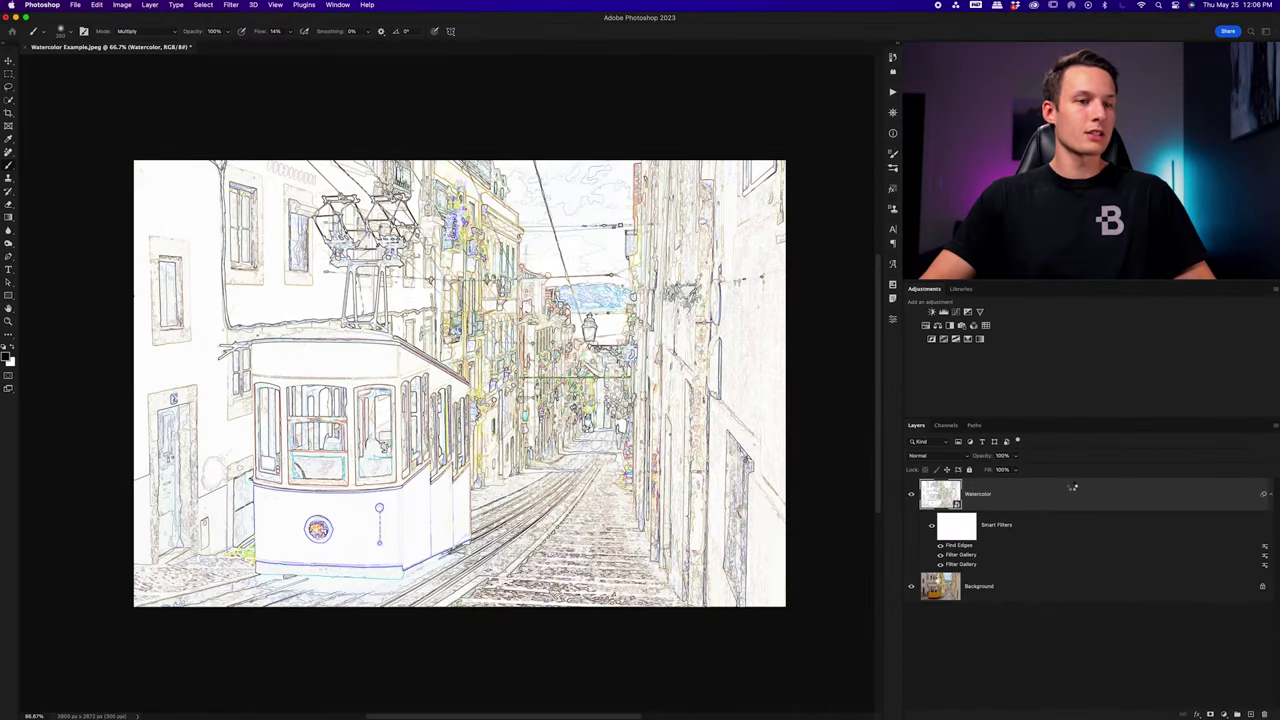
Set the Find Edges smart filter's blending mode to Multiply with 85% opacity
double_click(1264, 545)
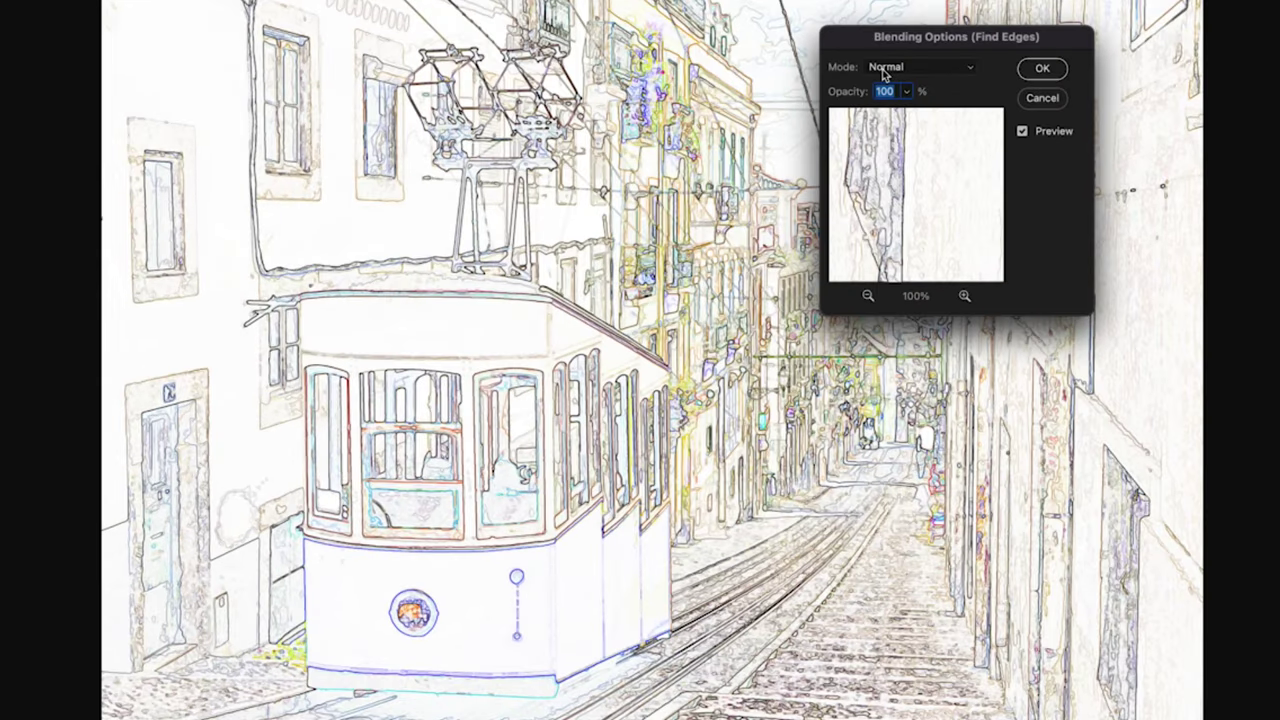
click(884, 70)
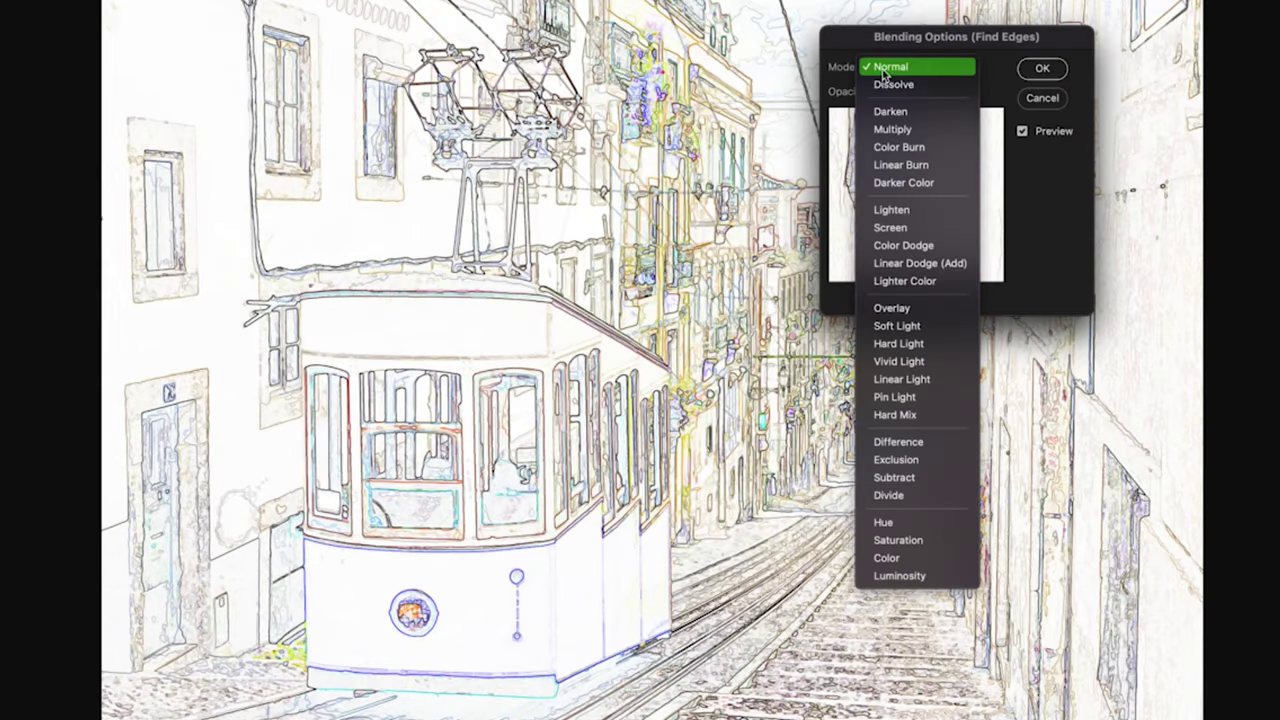
click(899, 130)
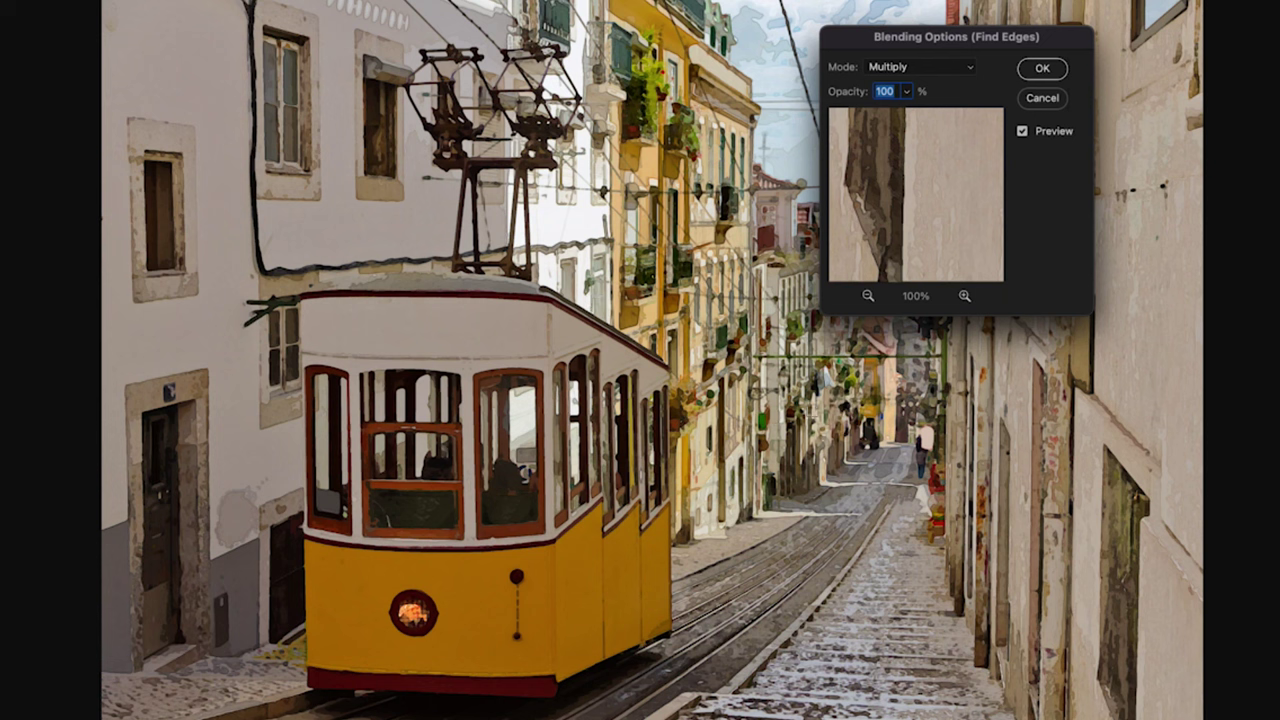
click(906, 91)
drag(912, 116, 879, 116)
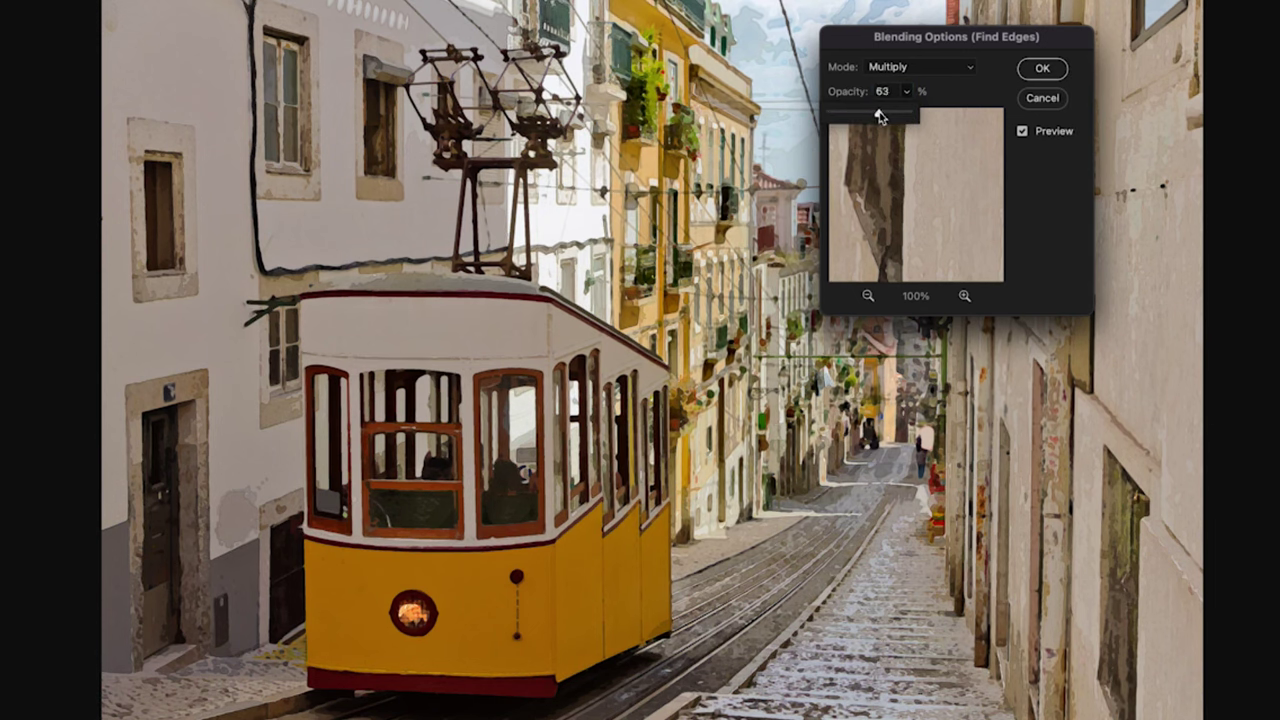
drag(881, 116, 895, 116)
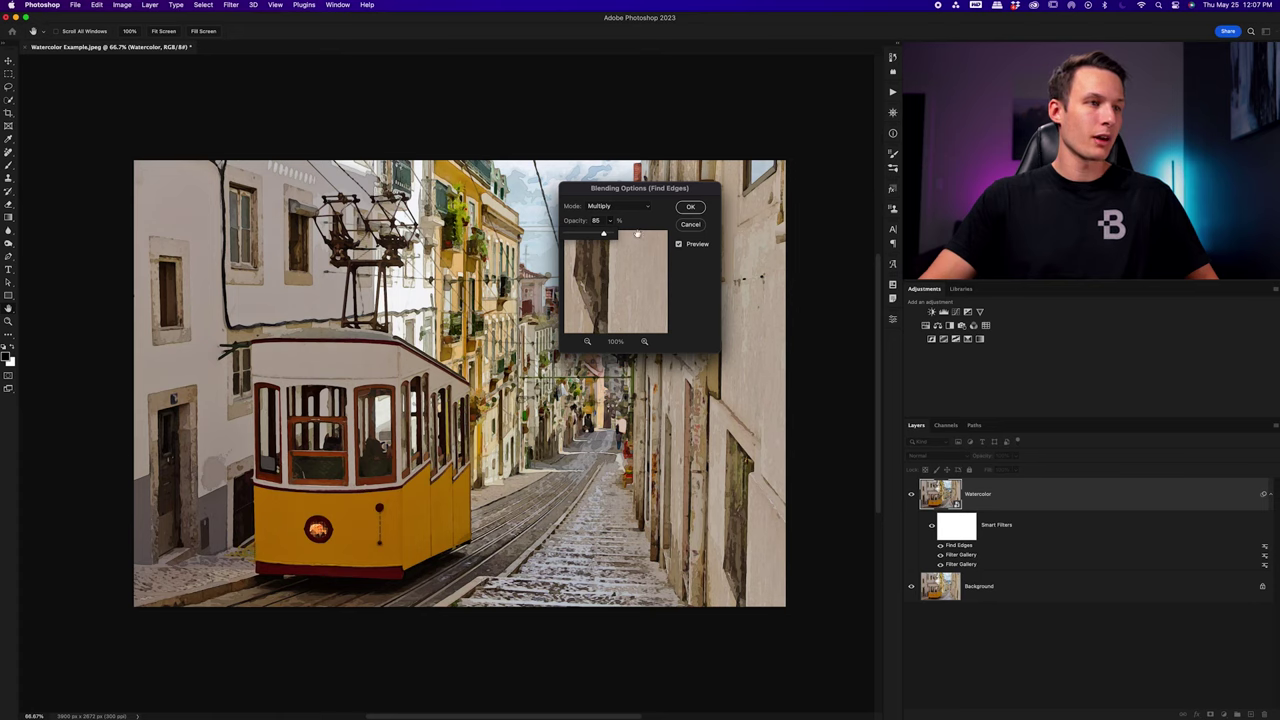
click(690, 208)
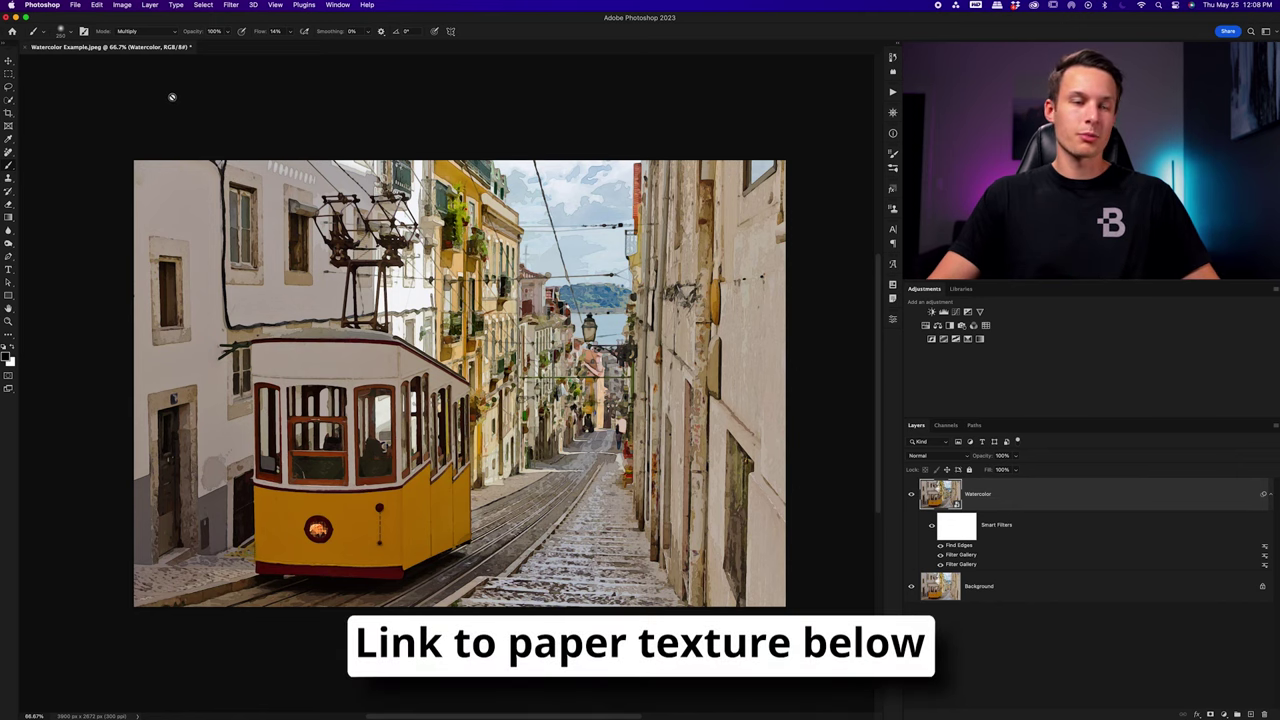
Place the paper texture image as an embedded layer above Watercolor and rename it Paper Texture
click(78, 6)
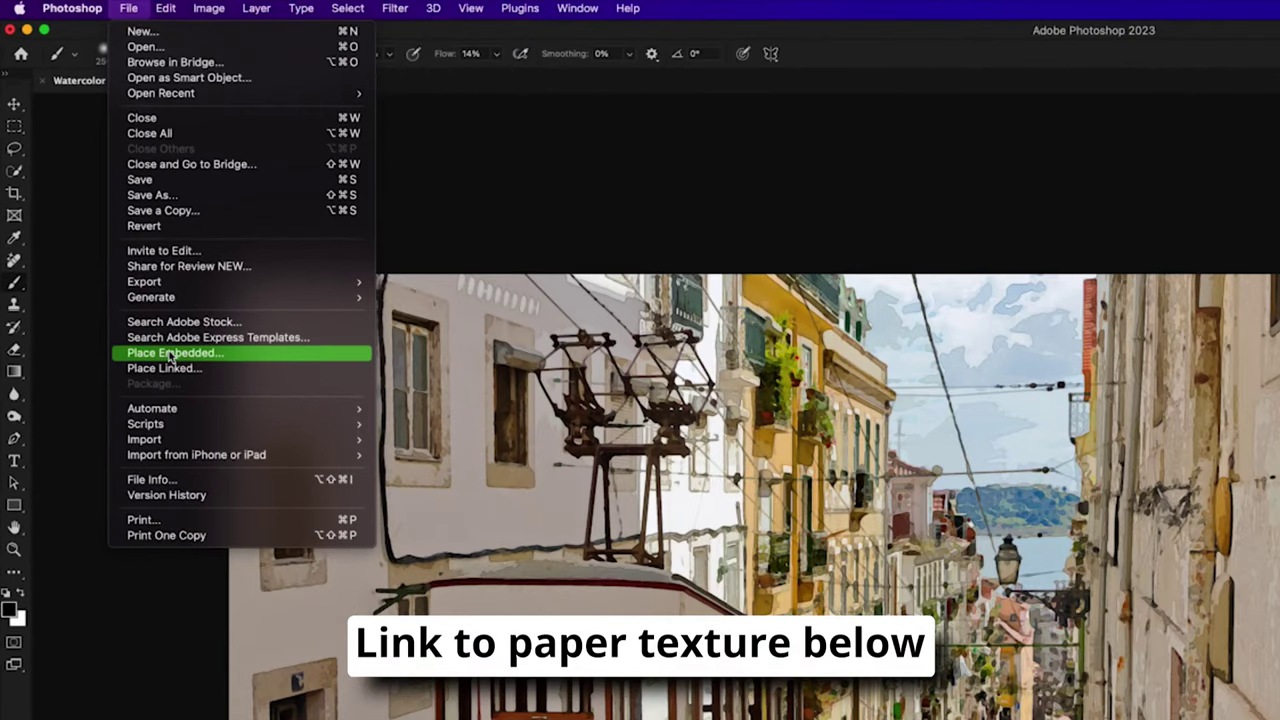
click(128, 8)
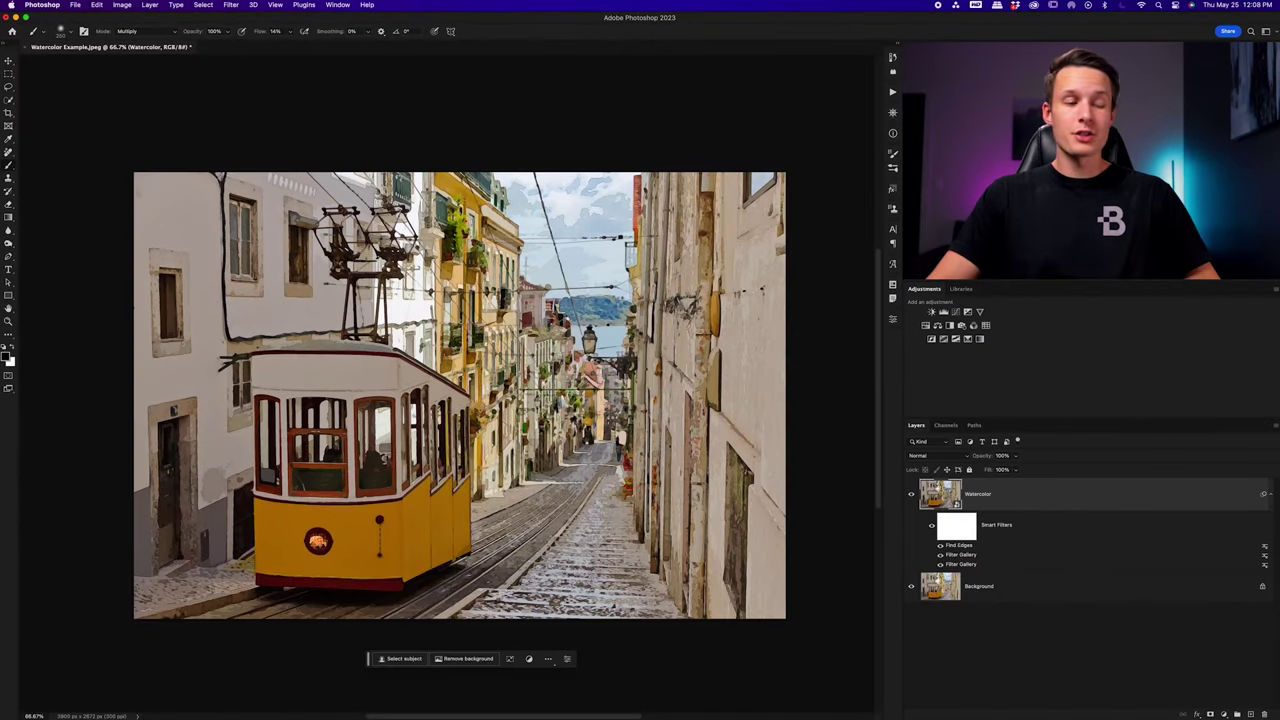
click(869, 694)
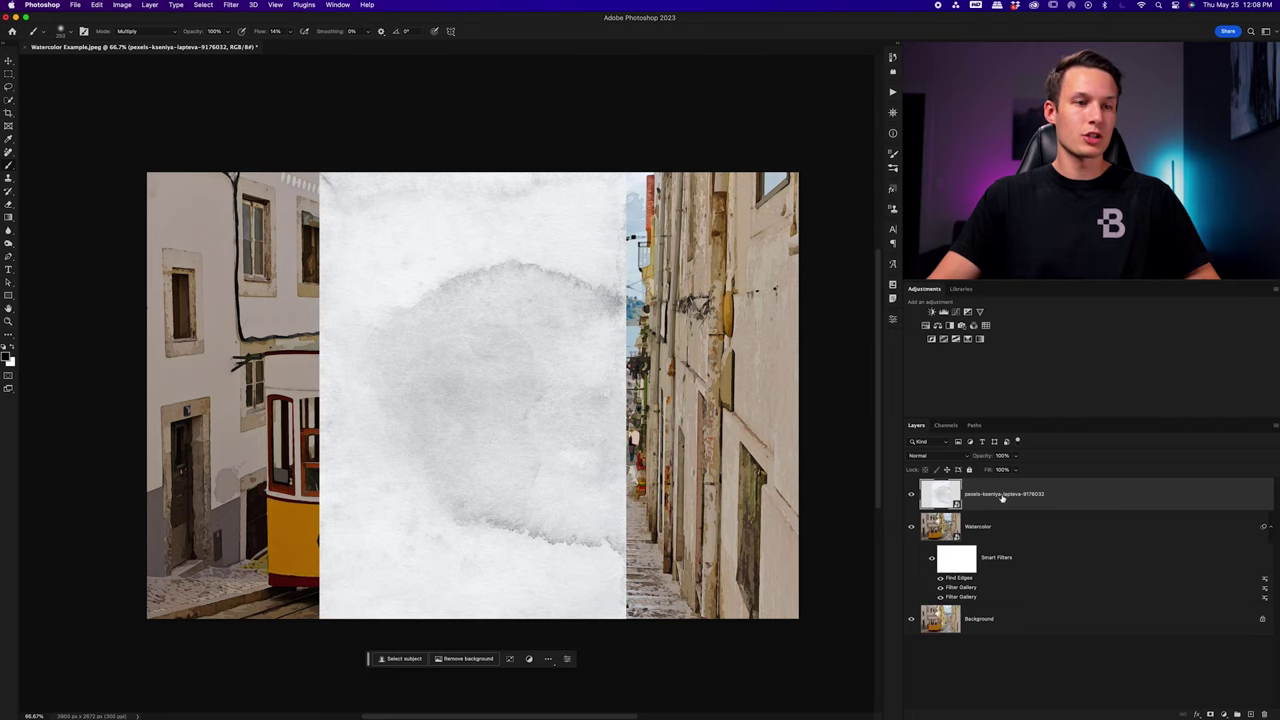
double_click(1043, 503)
text(Paper Texture)
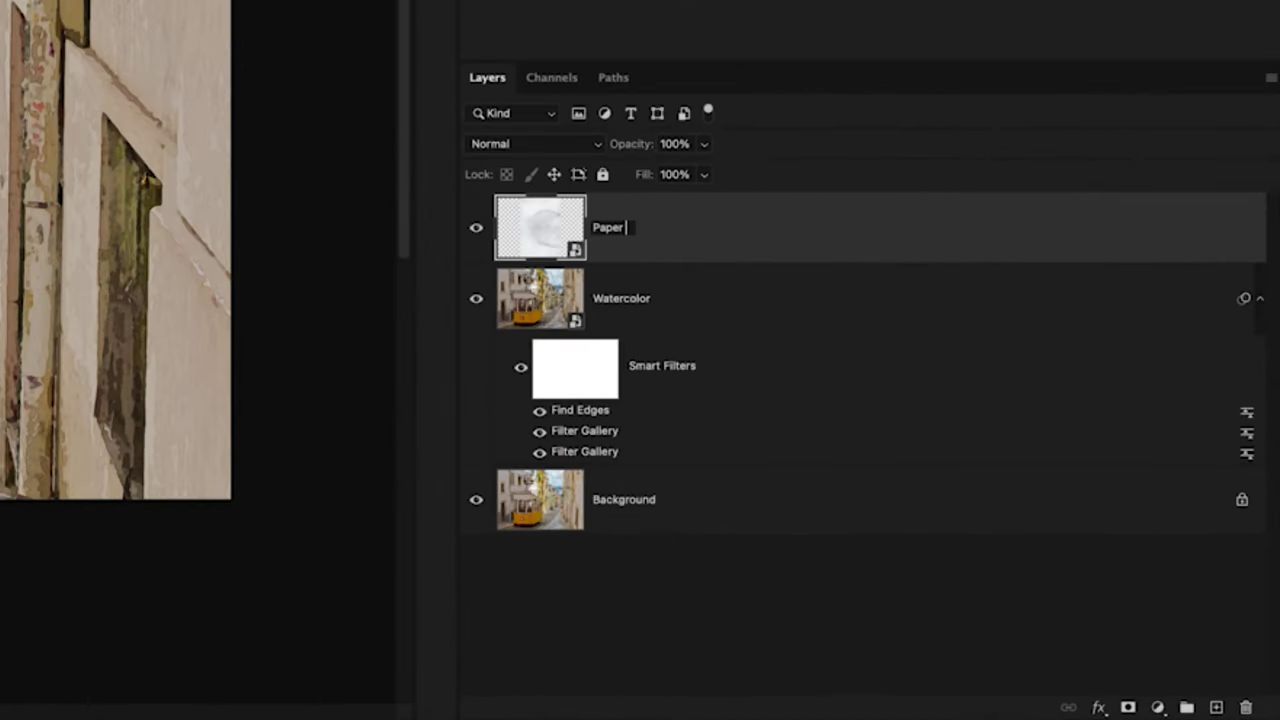
key(Return)
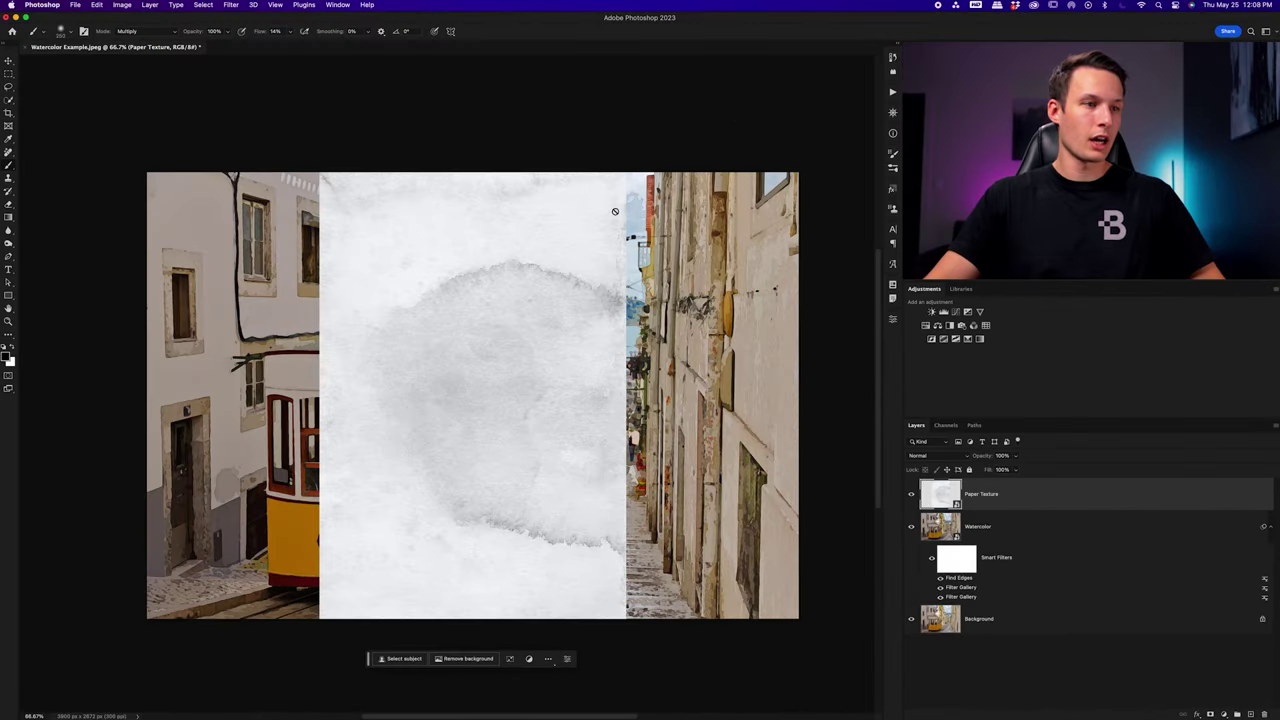
Rotate the paper texture 90 degrees counterclockwise and scale it to about 14% so it covers the whole canvas
key(v)
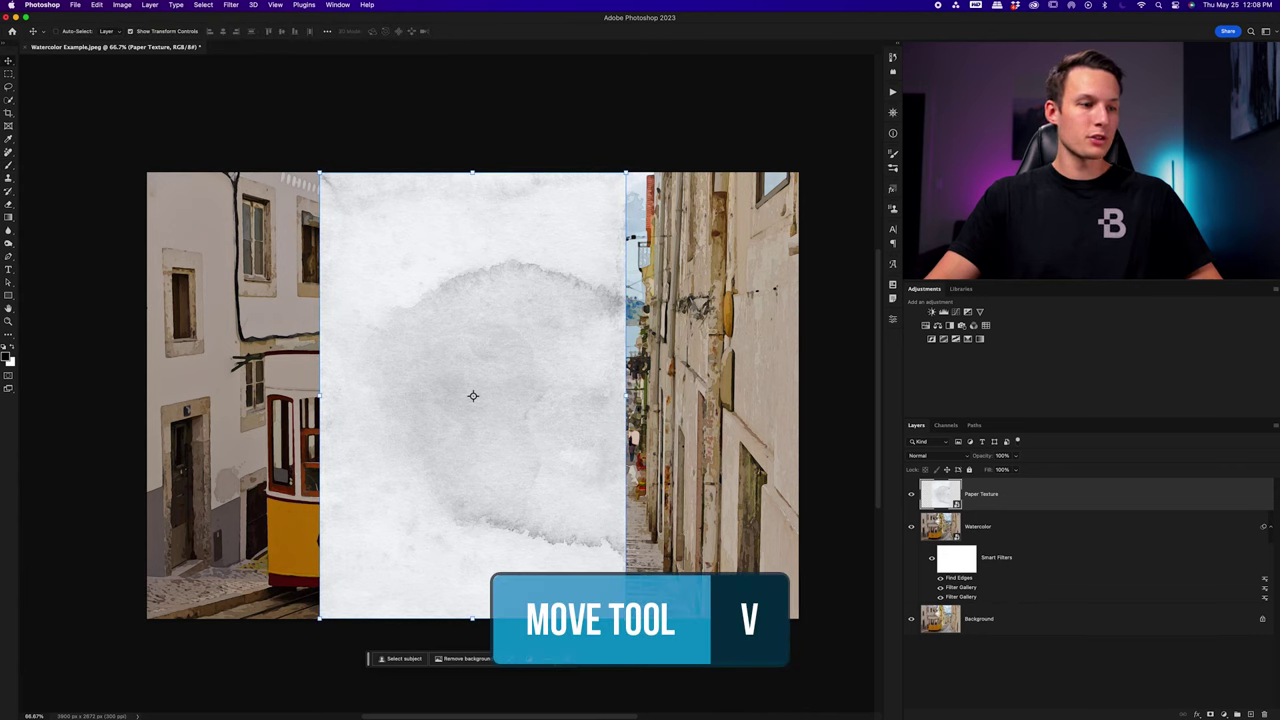
drag(705, 609, 711, 204)
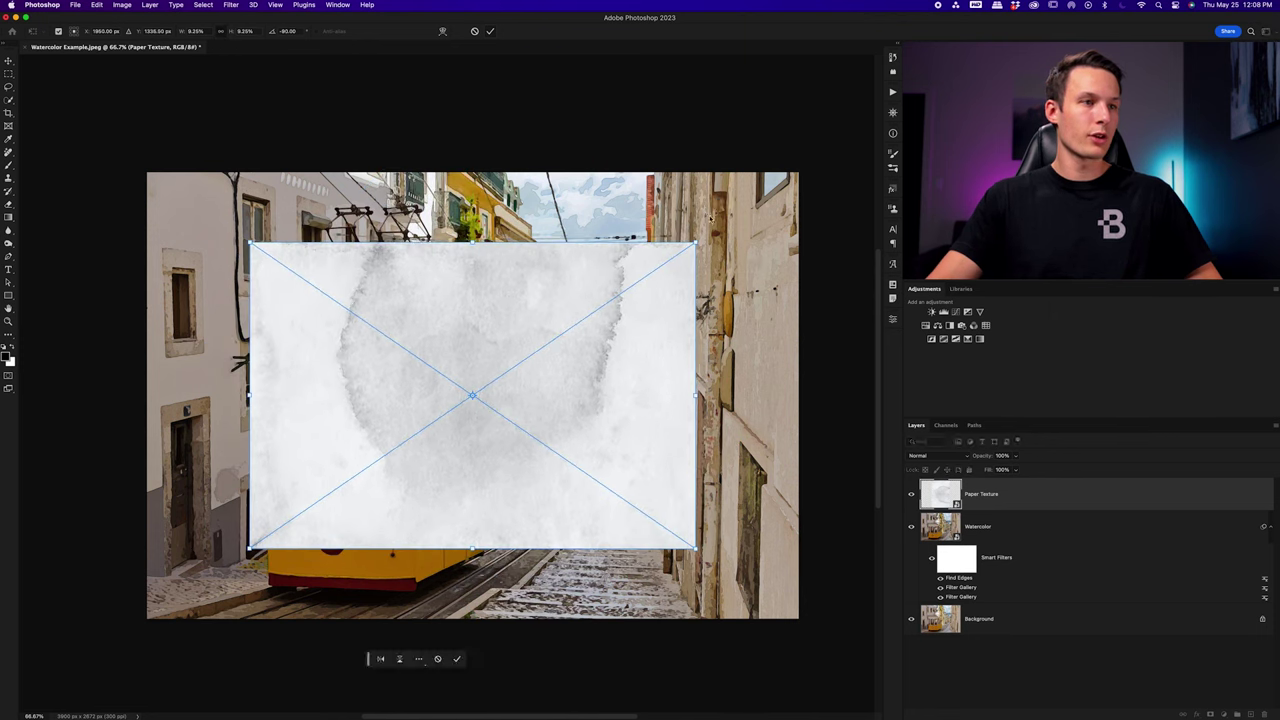
drag(695, 548, 548, 428)
drag(769, 598, 817, 630)
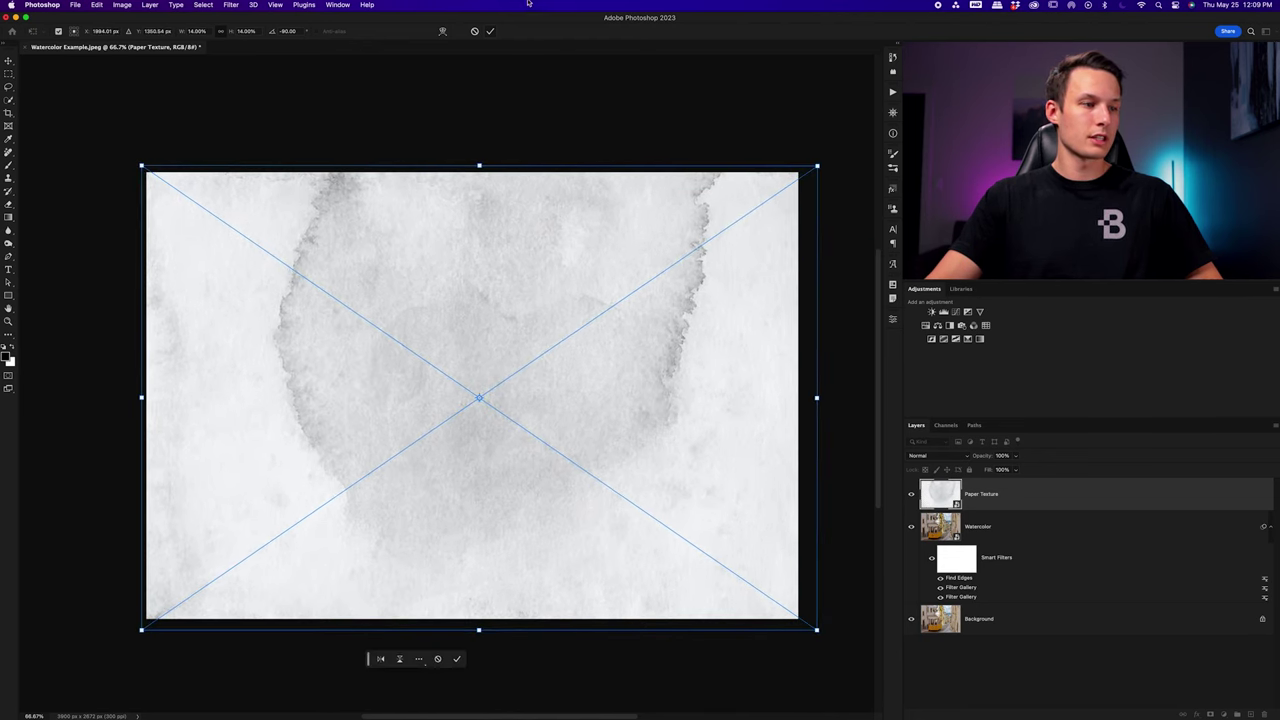
click(490, 31)
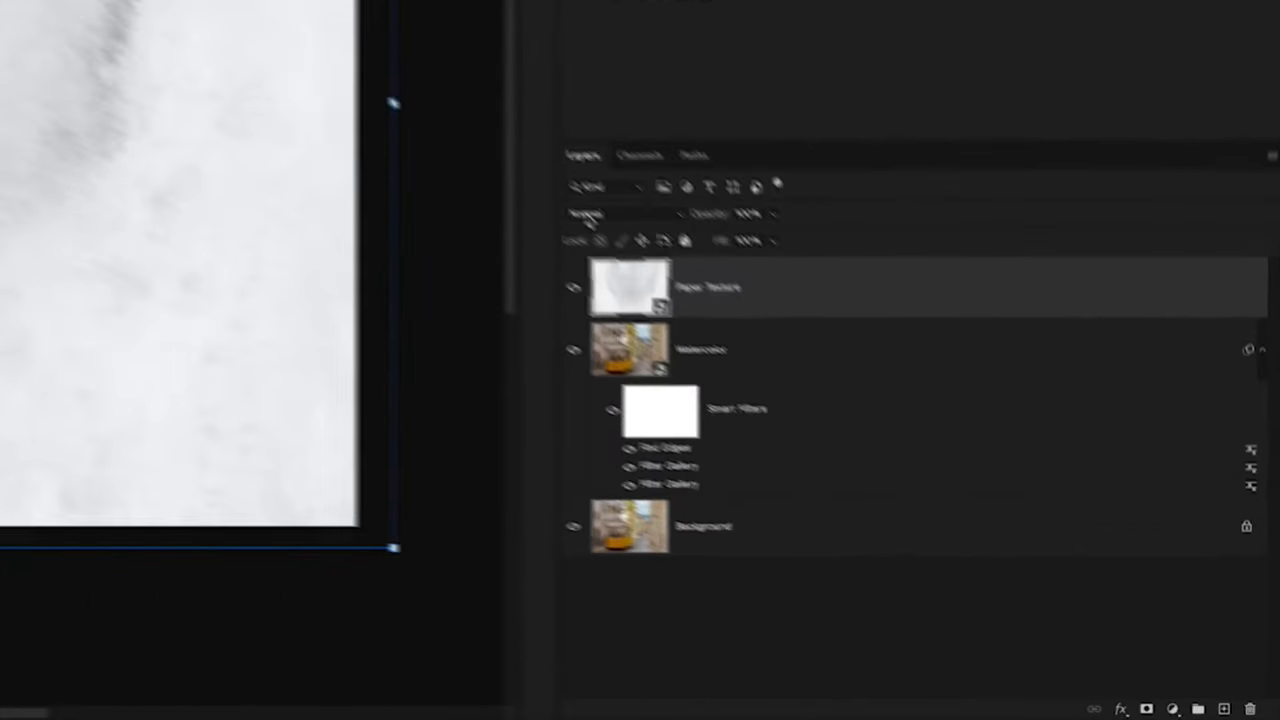
Set the Paper Texture layer's blending mode to Multiply
click(918, 456)
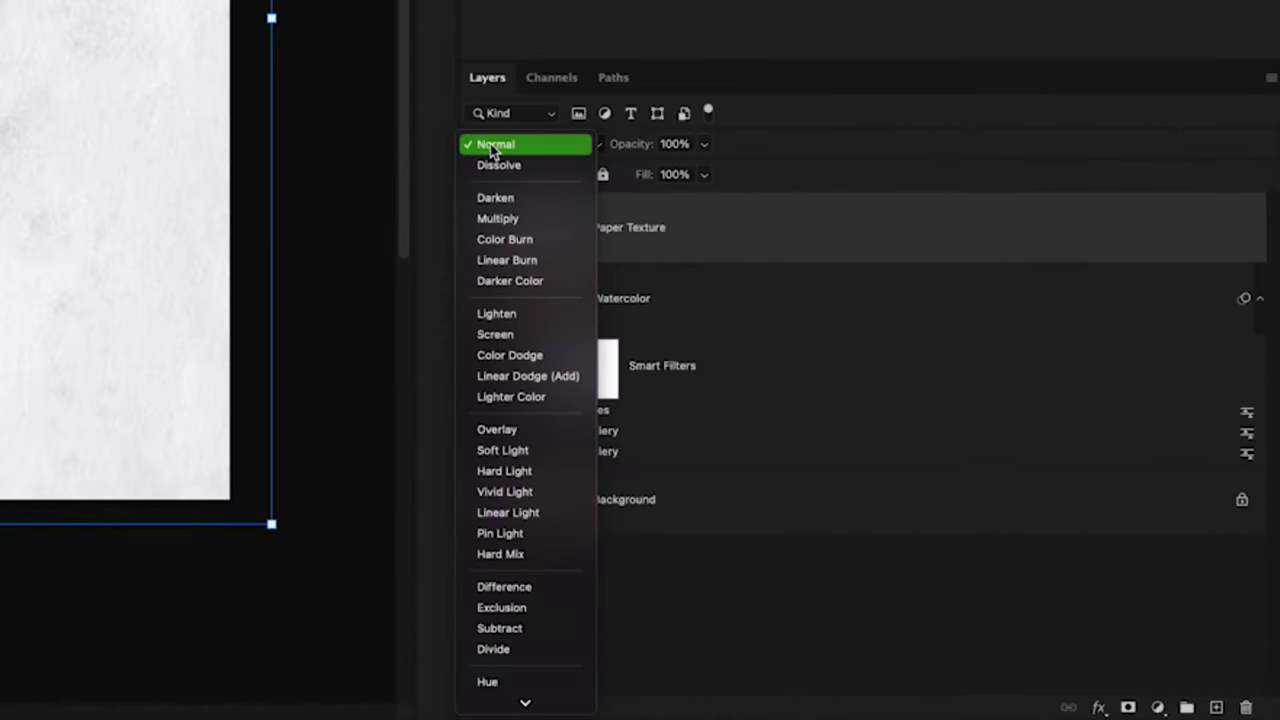
click(509, 220)
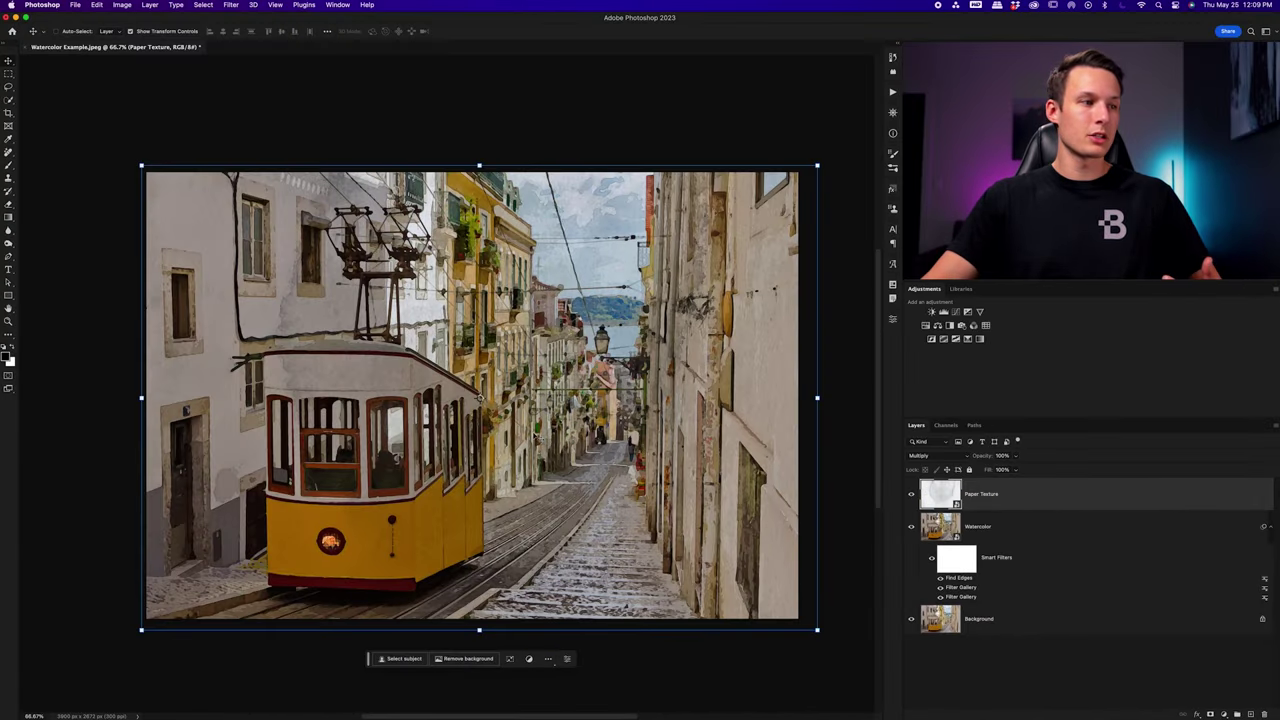
key(super+equal)
key(super+equal)
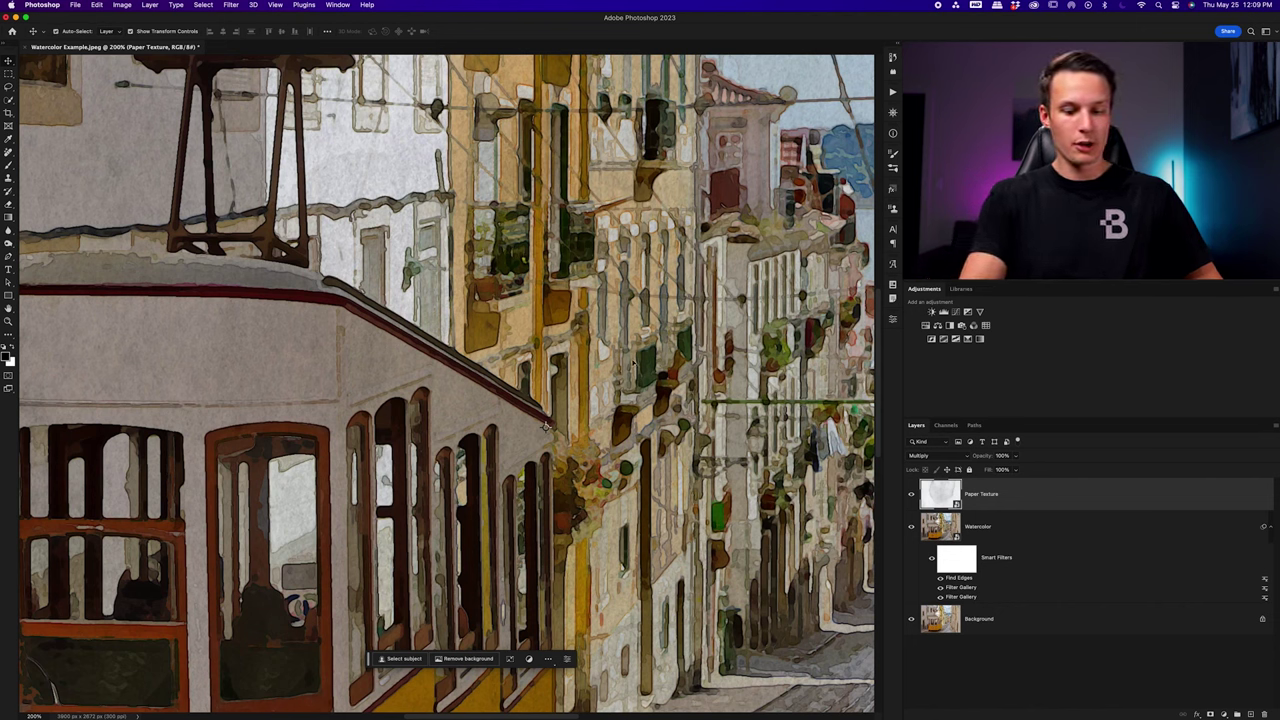
key(super+0)
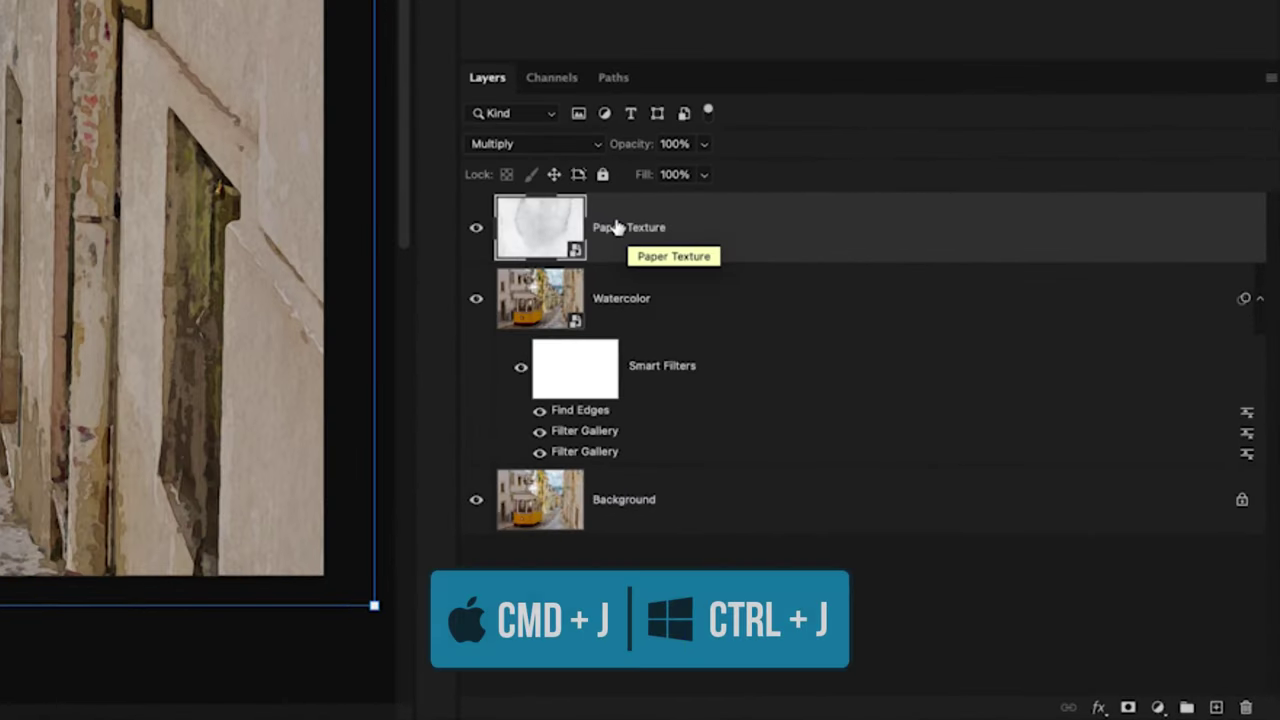
Duplicate the Paper Texture layer, set the copy's blending mode to Normal and move it between Watercolor and Background
key(ctrl+j)
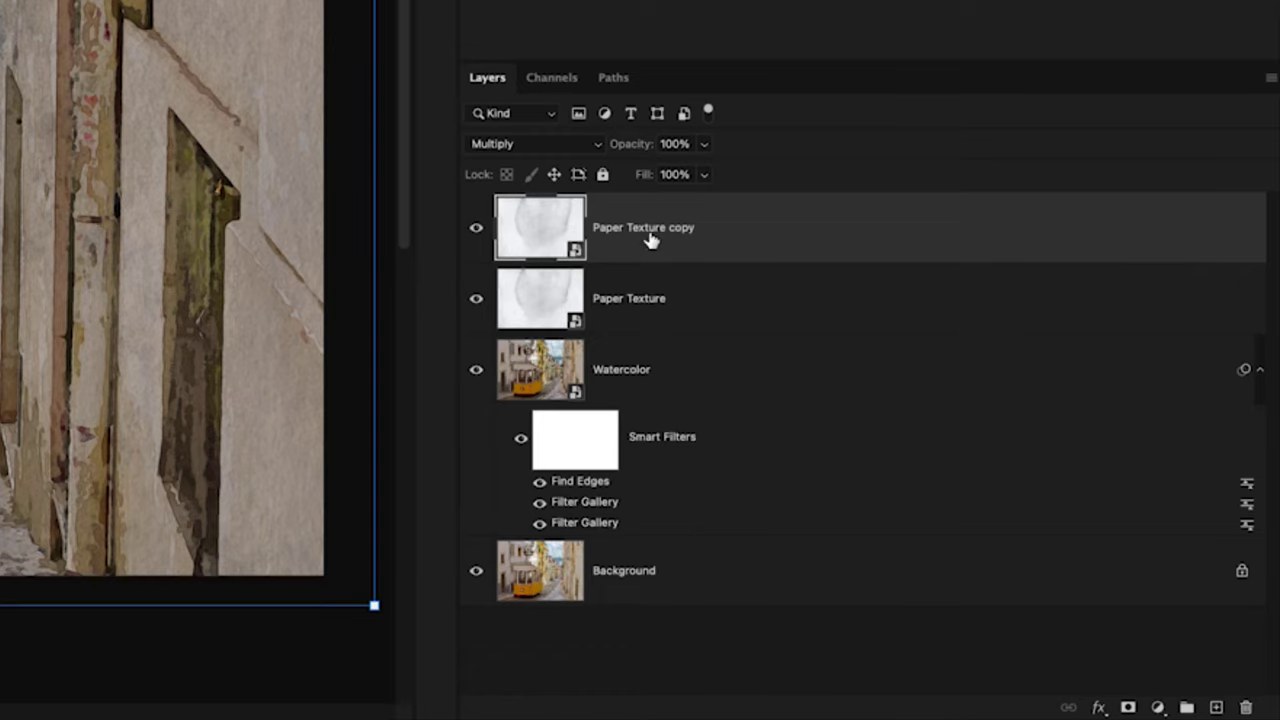
click(528, 145)
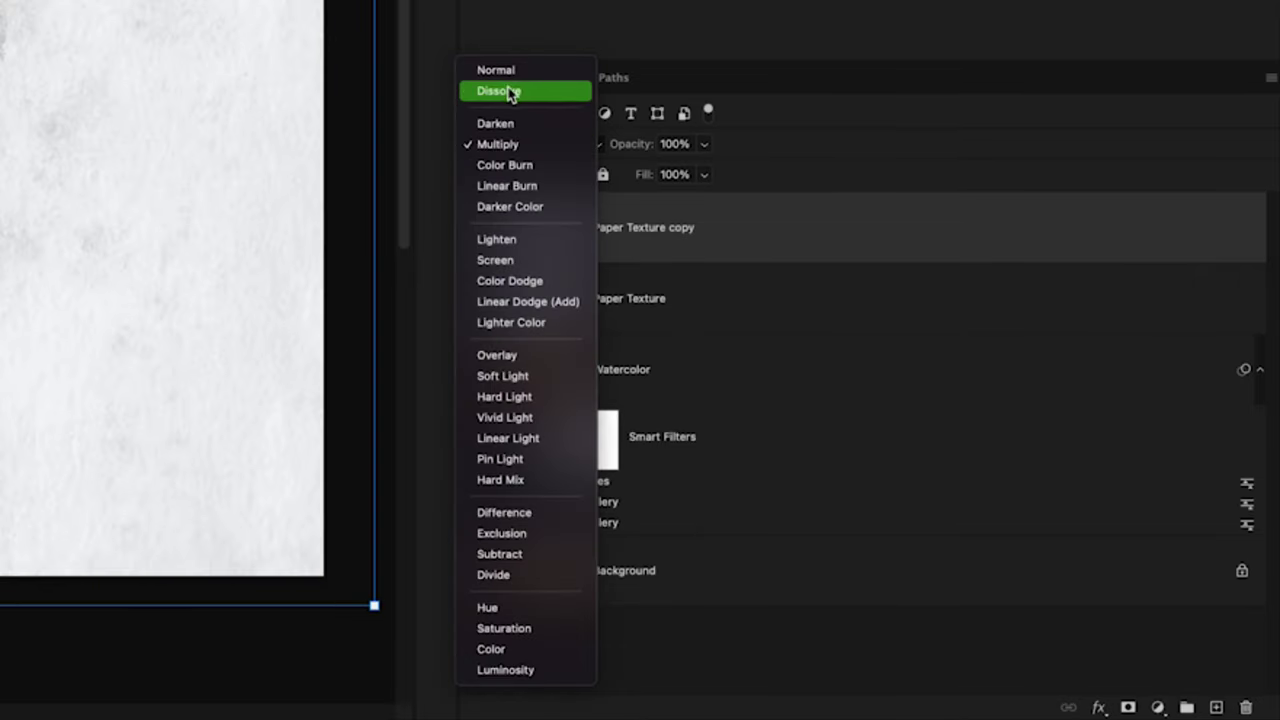
click(503, 71)
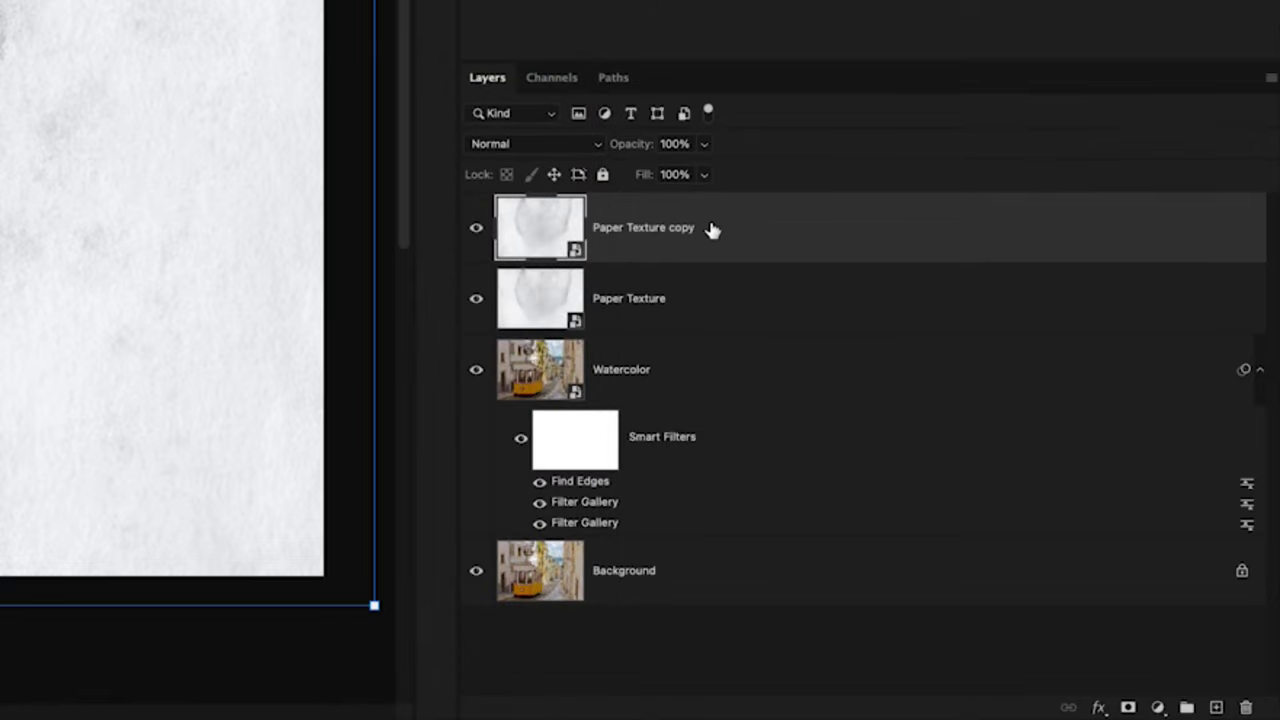
drag(711, 230, 706, 500)
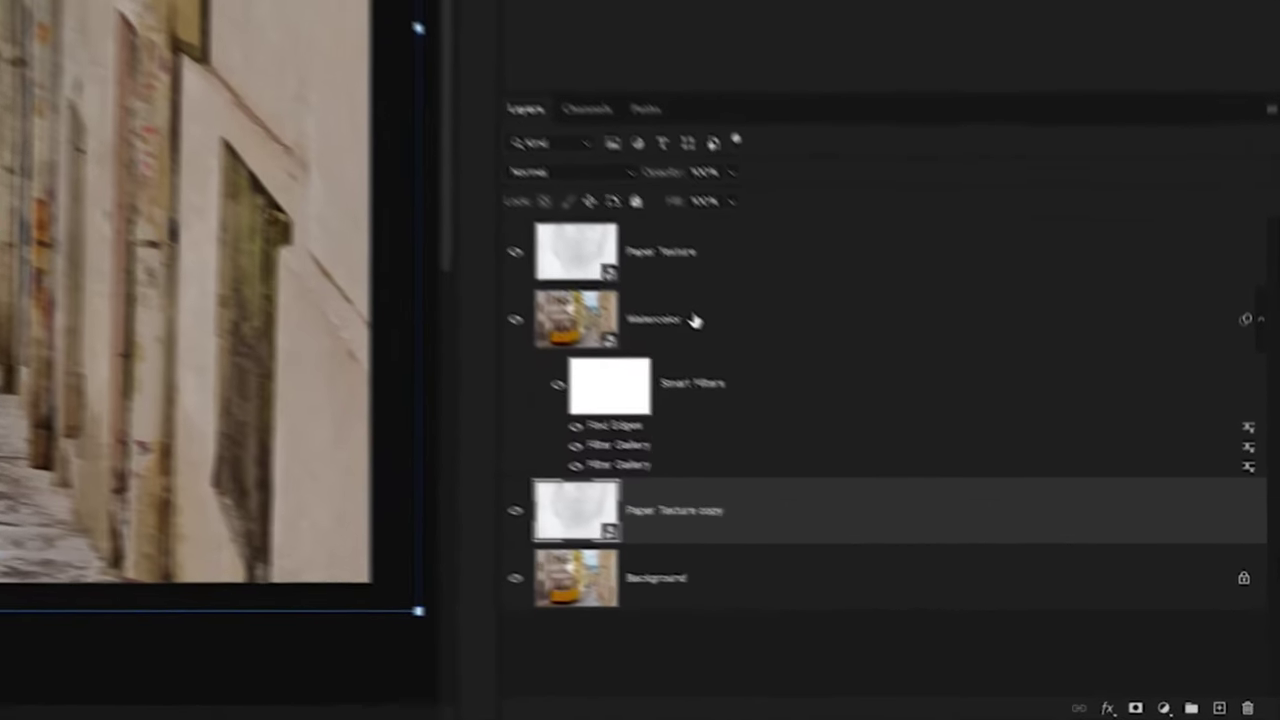
Add a white layer mask to the Watercolor layer and activate the Brush tool
click(1003, 527)
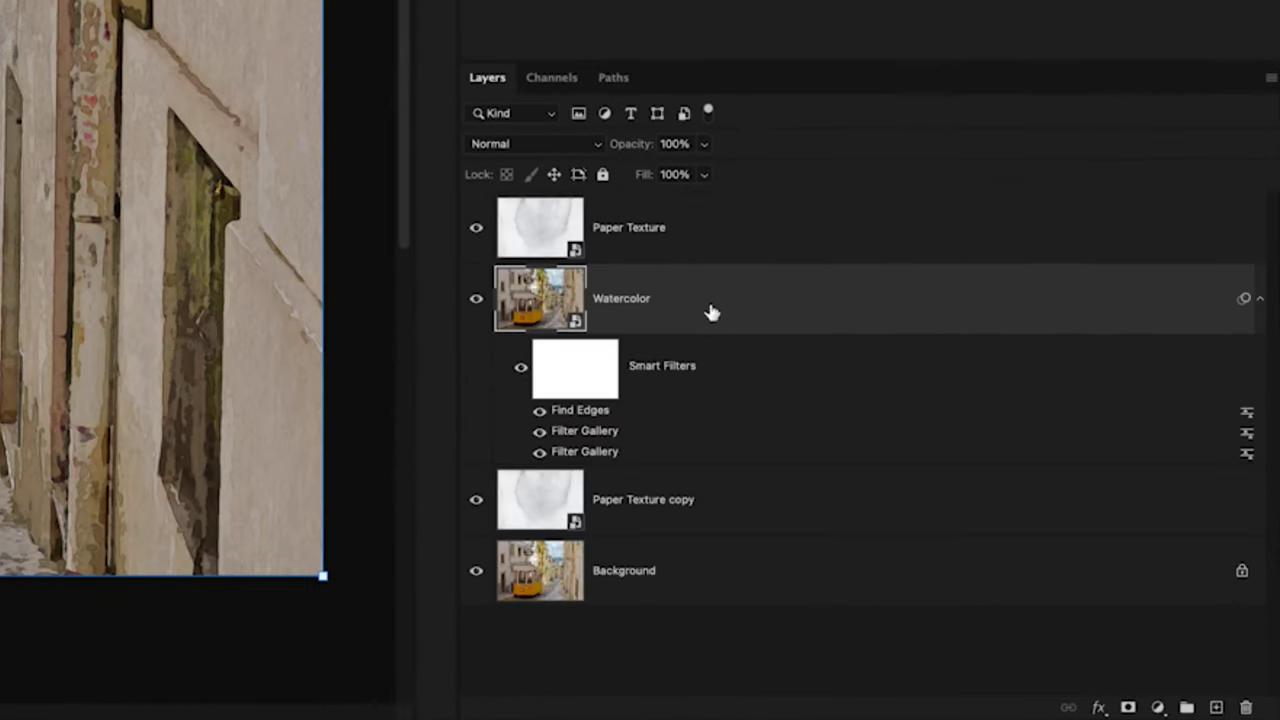
click(1127, 708)
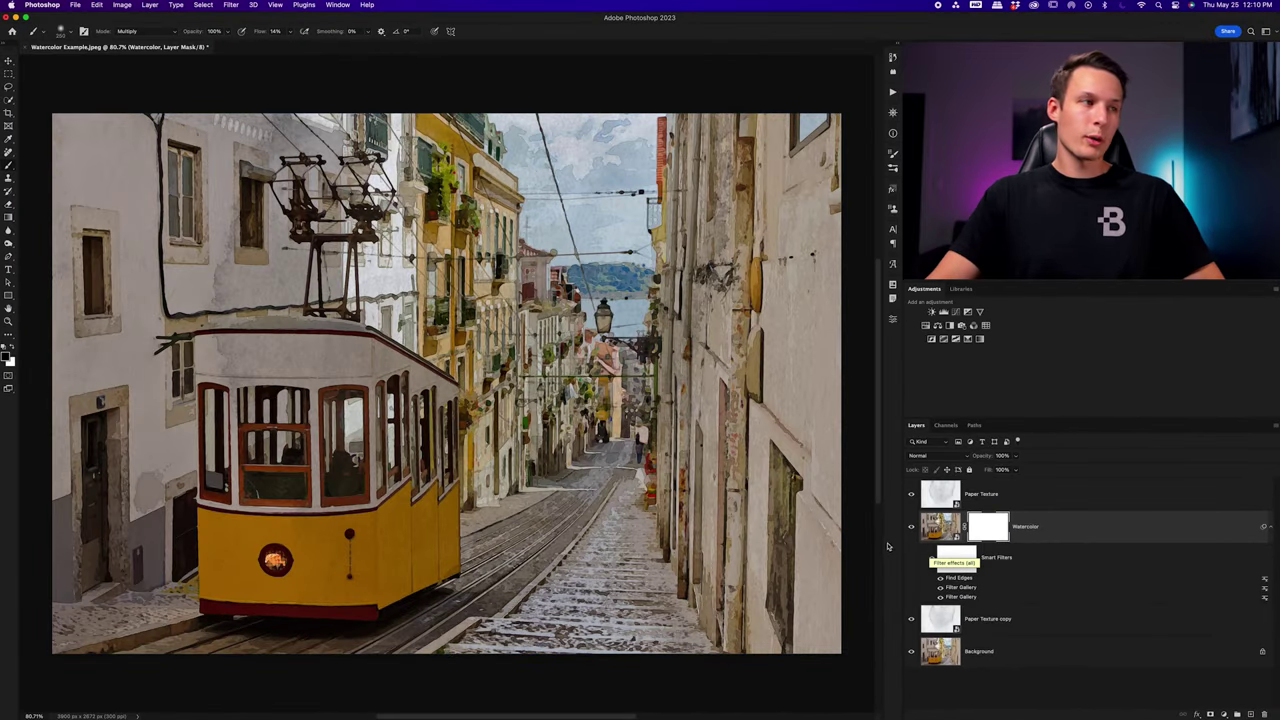
key(b)
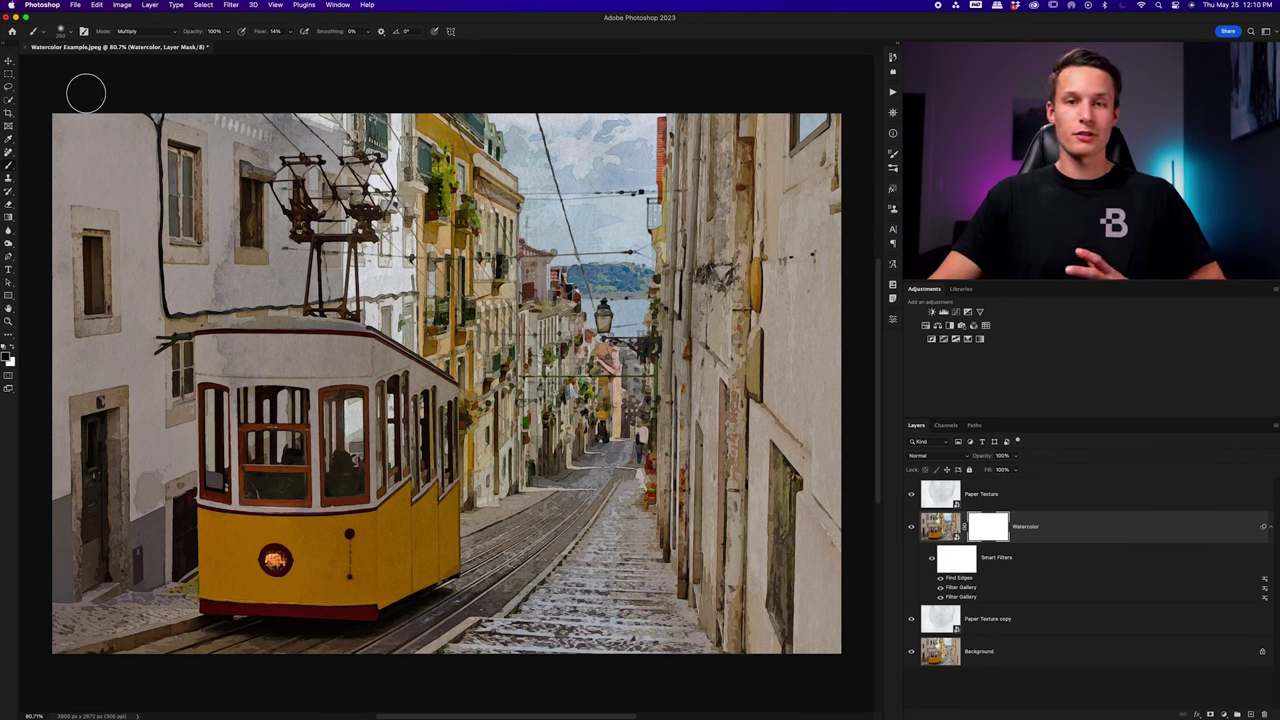
Browse the watercolor brush group and choose the Kyle's Real Watercolor - Soft Edge Natural brush
click(62, 32)
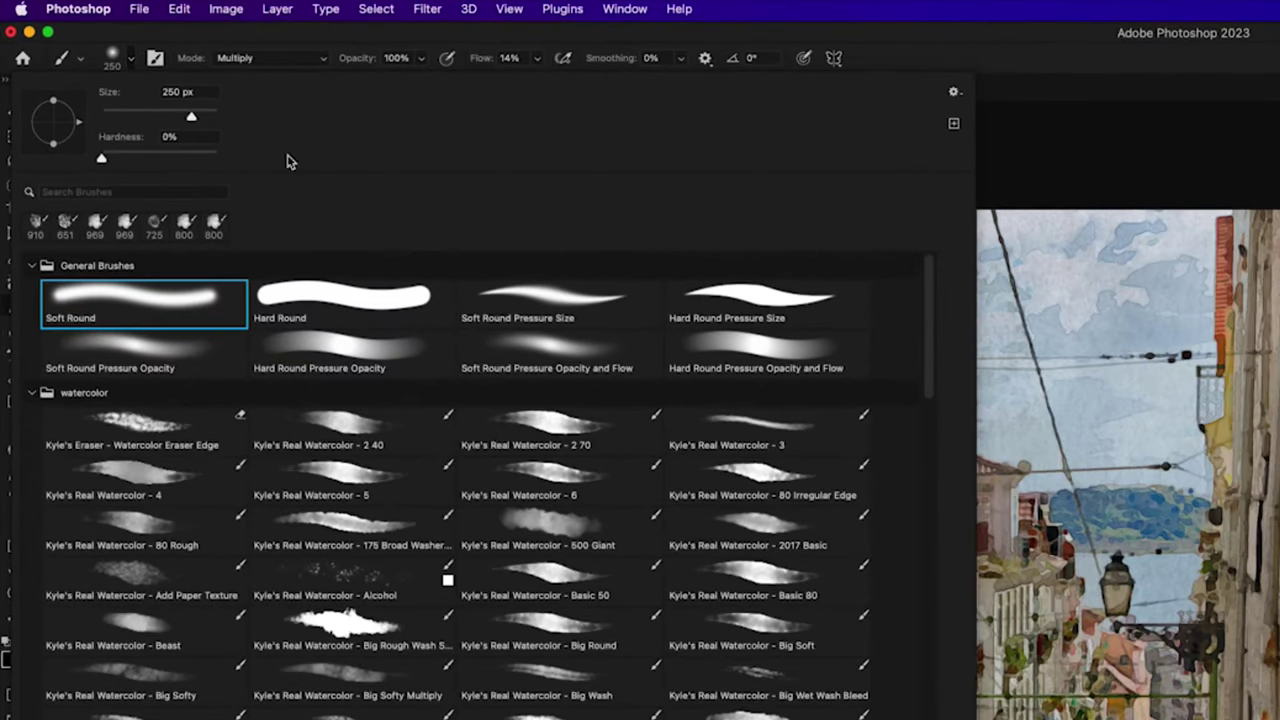
click(960, 95)
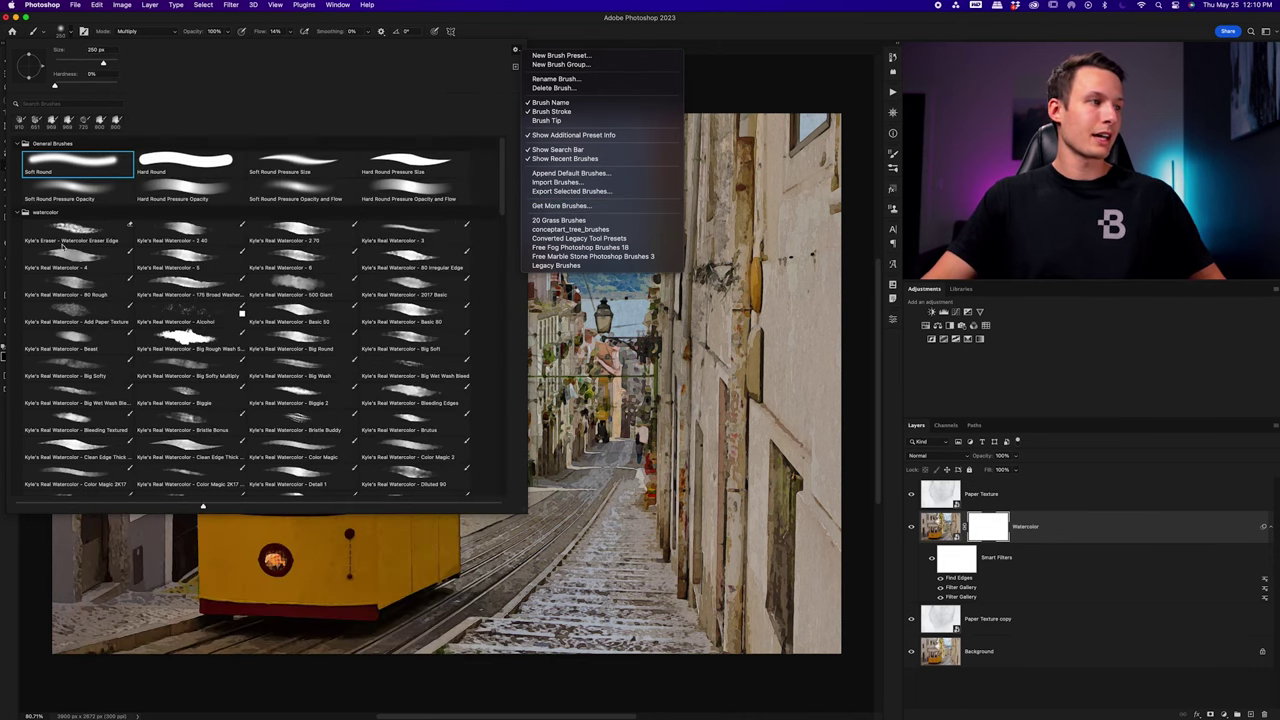
click(33, 216)
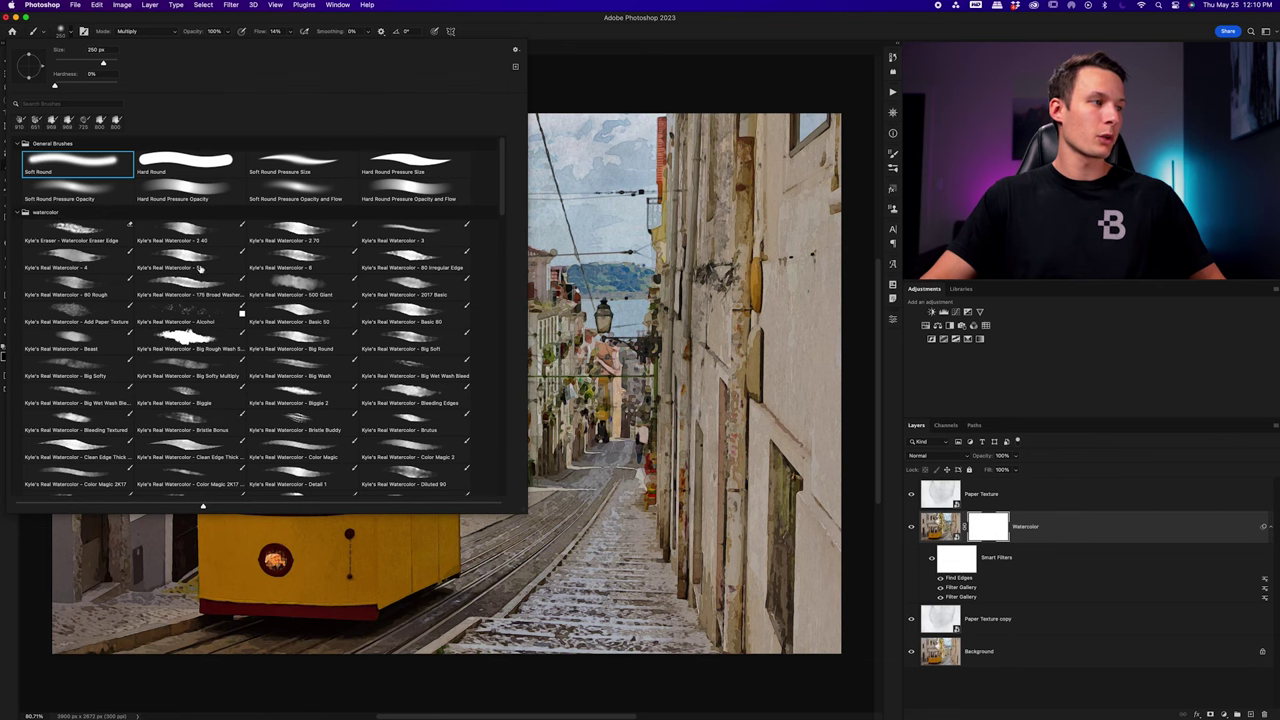
scroll(200, 268, down, 5)
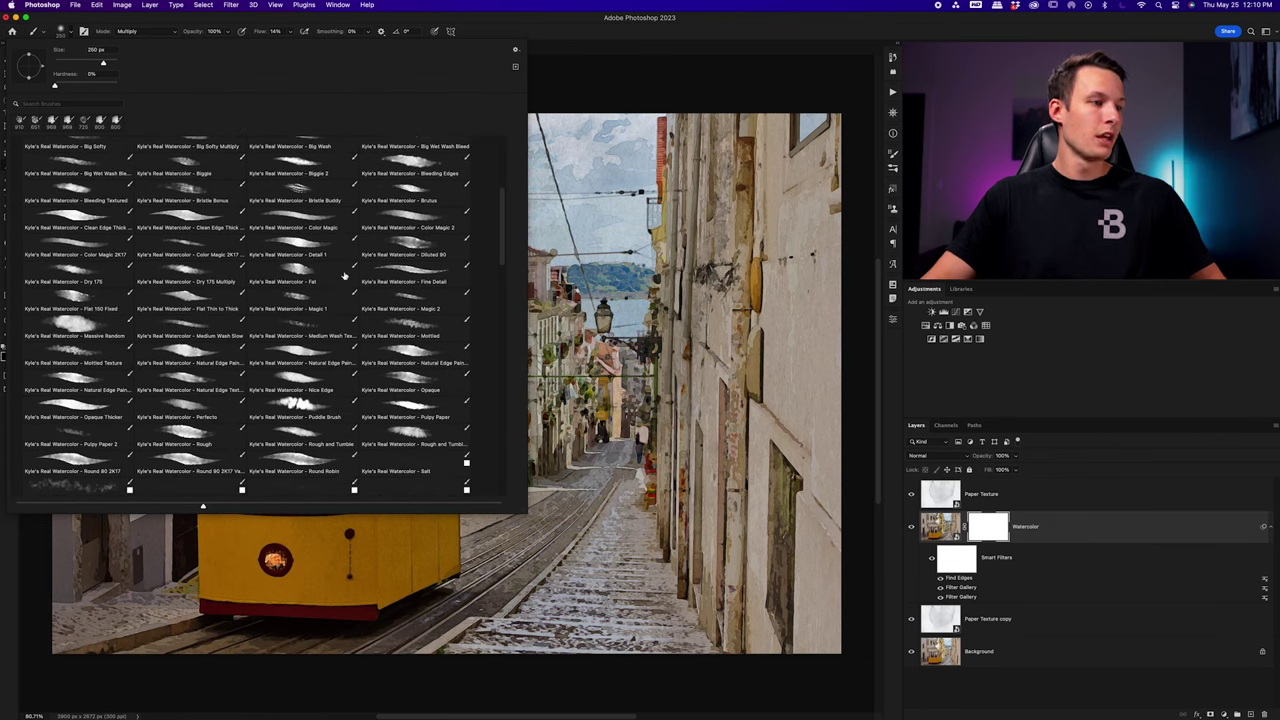
scroll(348, 262, up, 3)
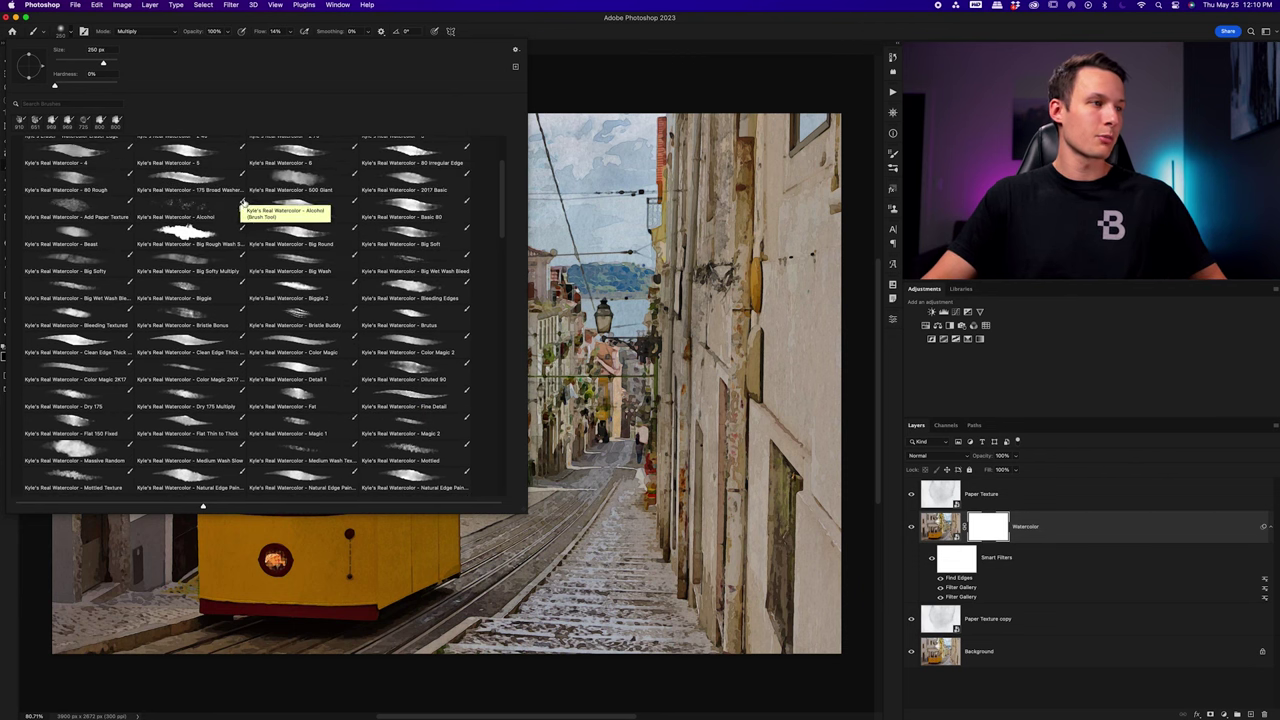
scroll(242, 205, up, 3)
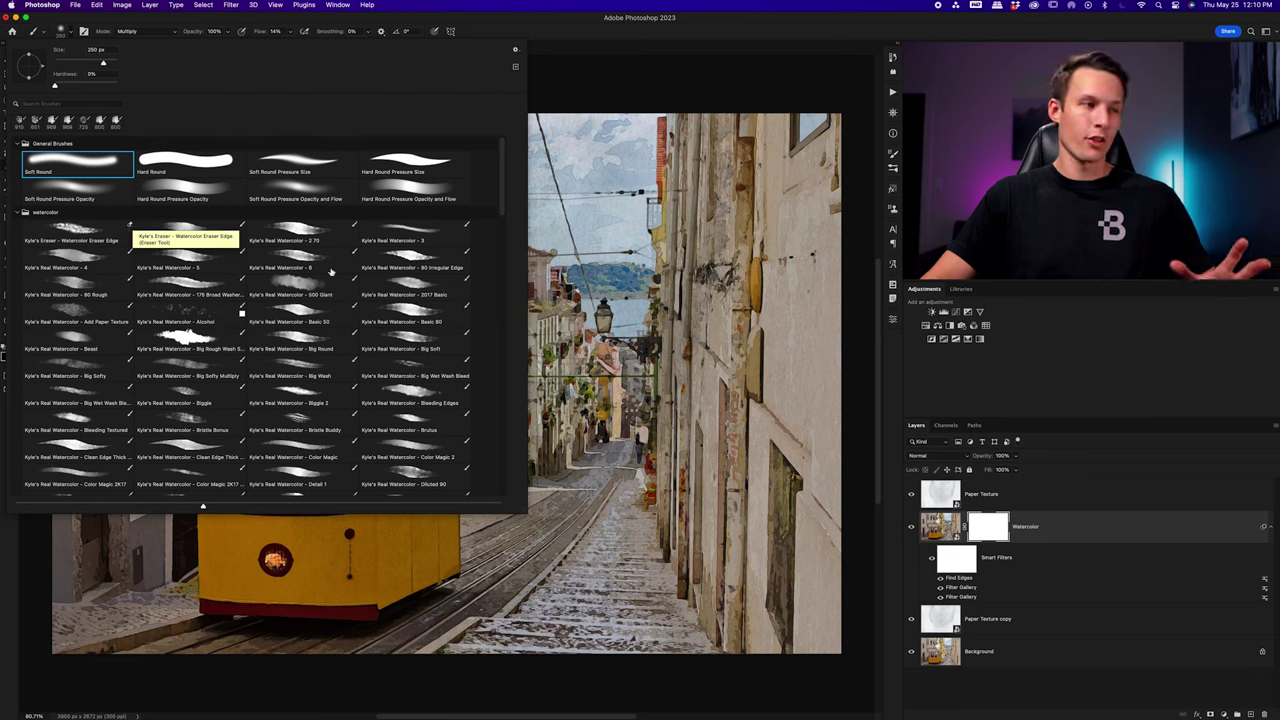
scroll(204, 318, down, 5)
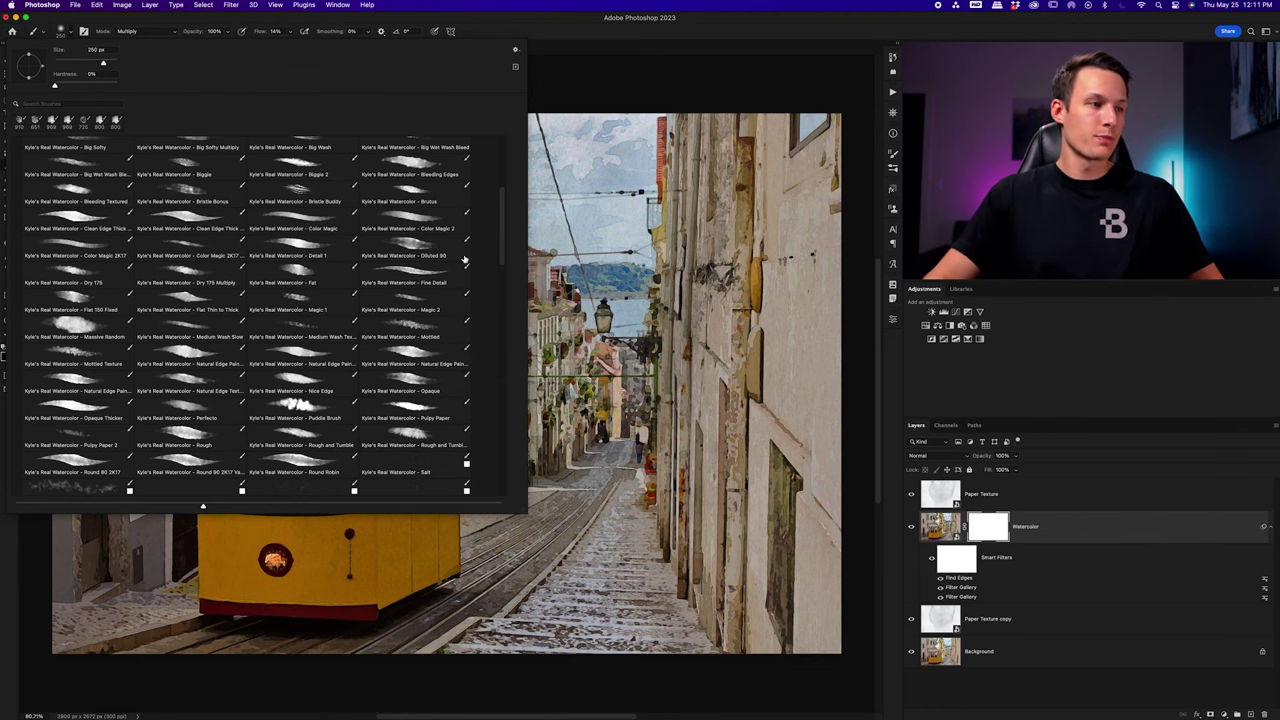
scroll(463, 260, down, 3)
click(400, 210)
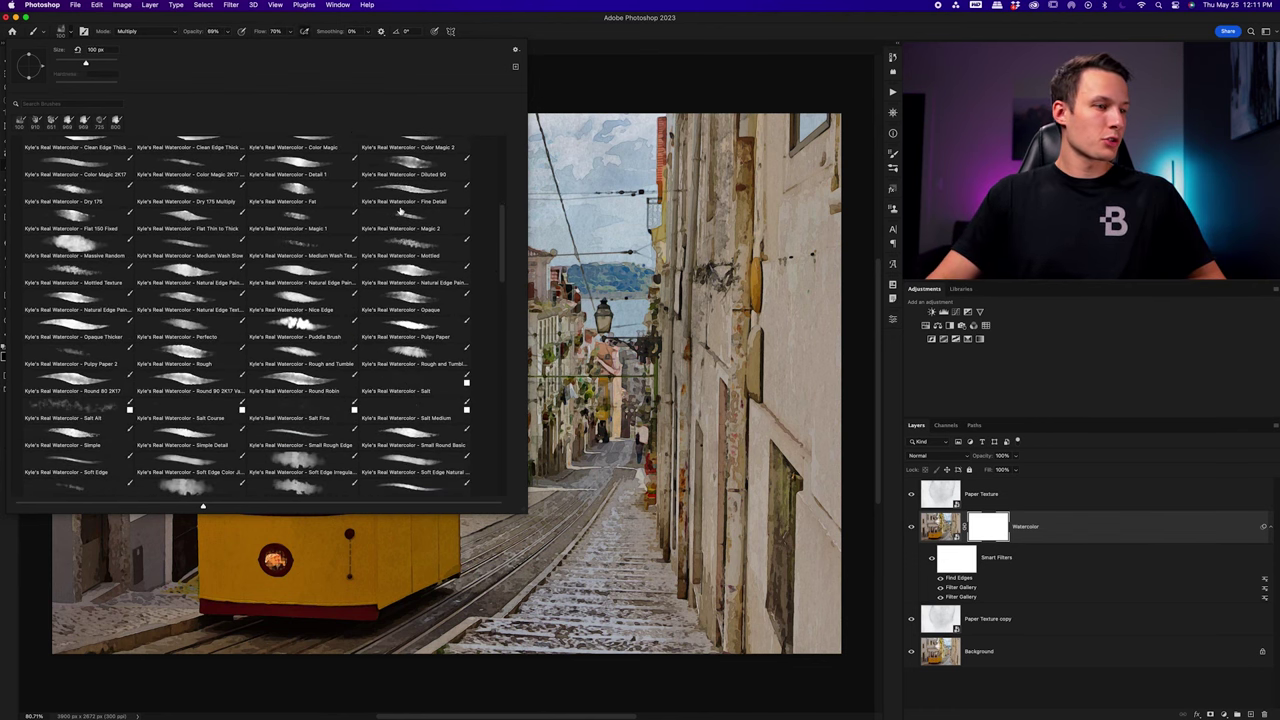
scroll(400, 210, down, 2)
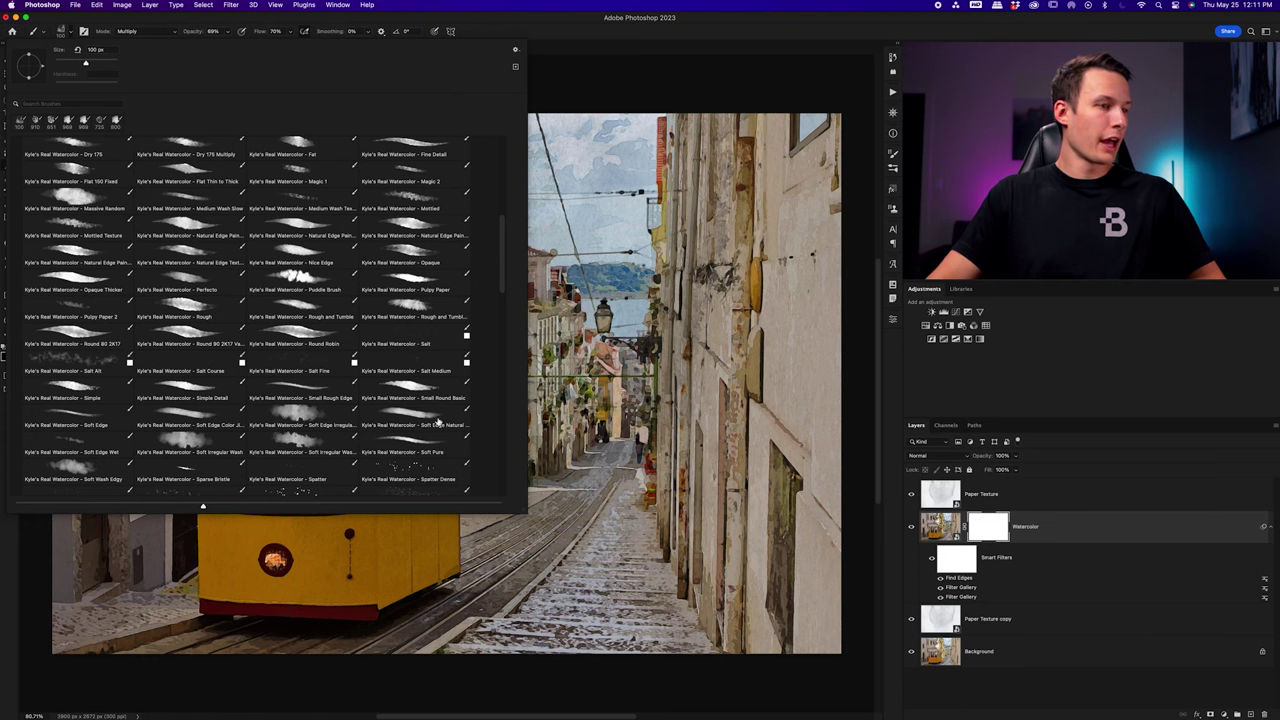
click(397, 413)
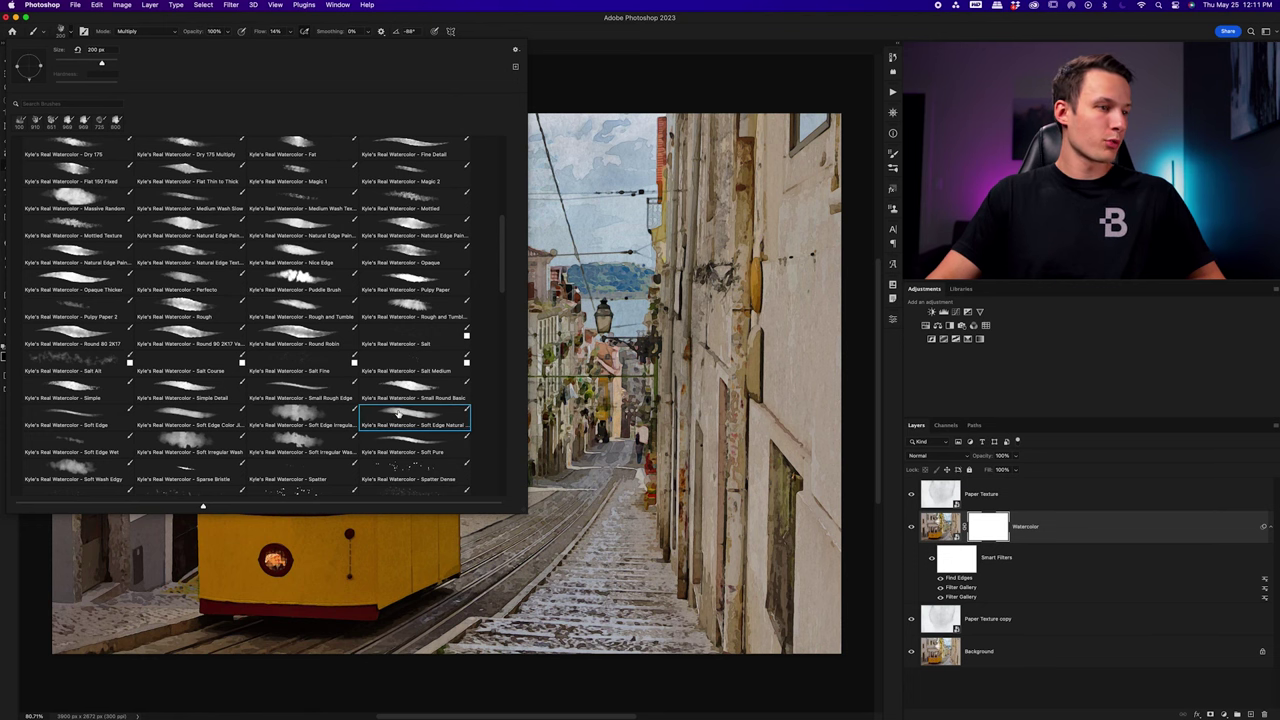
click(68, 33)
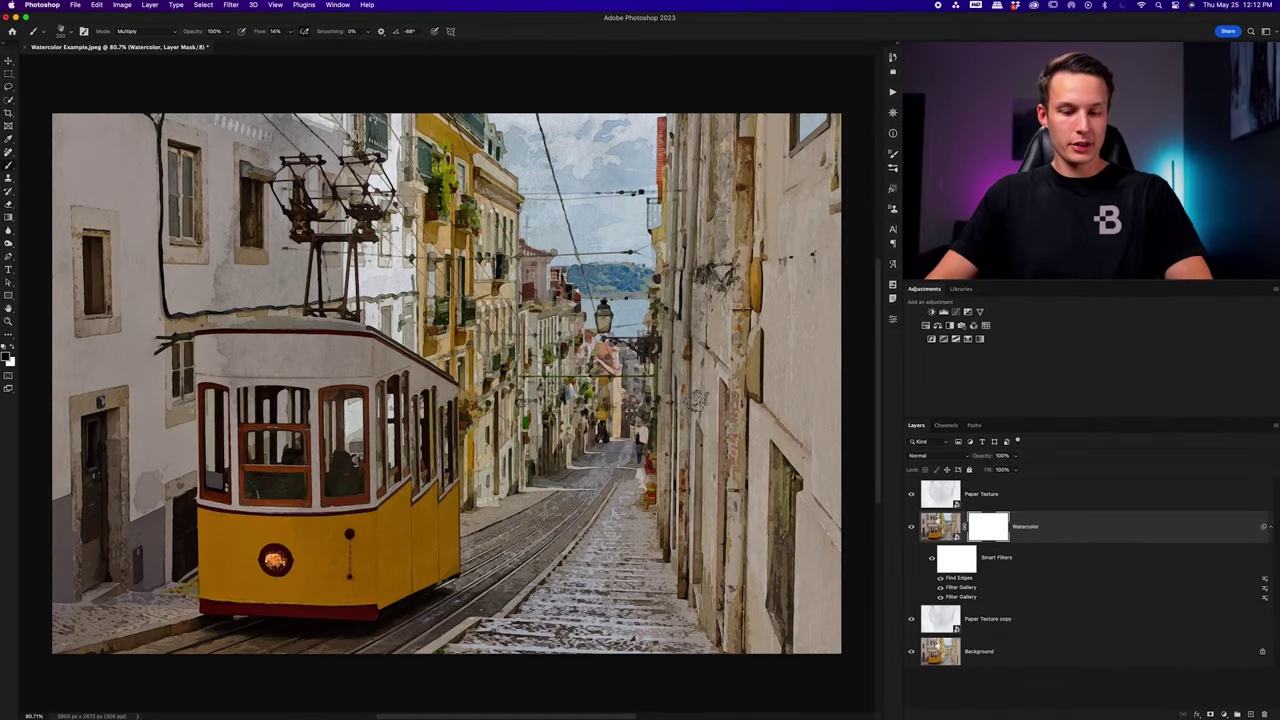
Enlarge the brush to 2100 px and paint black on the Watercolor mask over the right-hand building, steps and sky to fade them into paper
key(bracketright)
key(bracketright)
key(bracketright)
key(bracketright)
key(bracketright)
mouse_move(812, 150)
mouse_down()
mouse_move(785, 120)
mouse_move(825, 385)
mouse_move(820, 355)
mouse_move(815, 550)
mouse_move(840, 560)
mouse_move(810, 535)
mouse_move(800, 550)
mouse_move(835, 610)
mouse_move(705, 625)
mouse_move(765, 625)
mouse_move(740, 640)
mouse_move(725, 640)
mouse_move(735, 625)
mouse_move(695, 620)
mouse_move(785, 600)
mouse_move(795, 585)
mouse_move(795, 560)
mouse_move(780, 570)
mouse_move(740, 540)
mouse_move(695, 565)
mouse_move(715, 535)
mouse_move(700, 525)
mouse_move(730, 510)
mouse_move(720, 505)
mouse_move(747, 470)
mouse_move(765, 300)
mouse_move(795, 300)
mouse_move(725, 265)
mouse_move(745, 240)
mouse_move(750, 190)
mouse_move(740, 215)
mouse_move(730, 110)
mouse_move(655, 120)
mouse_move(705, 110)
mouse_move(810, 230)
mouse_move(820, 345)
mouse_move(805, 340)
mouse_move(795, 460)
mouse_move(690, 600)
mouse_move(715, 555)
mouse_move(690, 575)
mouse_move(685, 560)
mouse_move(790, 360)
mouse_move(740, 250)
mouse_move(690, 200)
mouse_move(650, 235)
mouse_up()
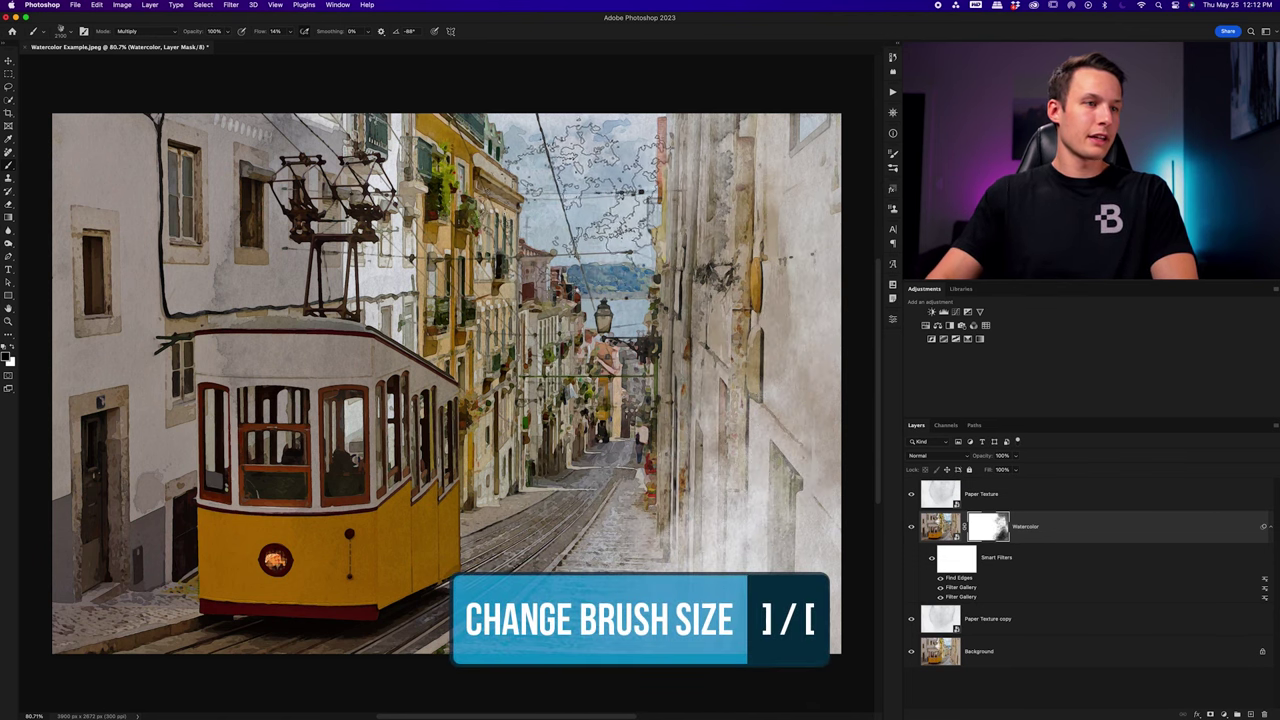
key(bracketright)
key(bracketright)
key(bracketright)
mouse_move(660, 170)
mouse_down()
mouse_move(610, 190)
mouse_move(600, 180)
mouse_move(820, 180)
mouse_up()
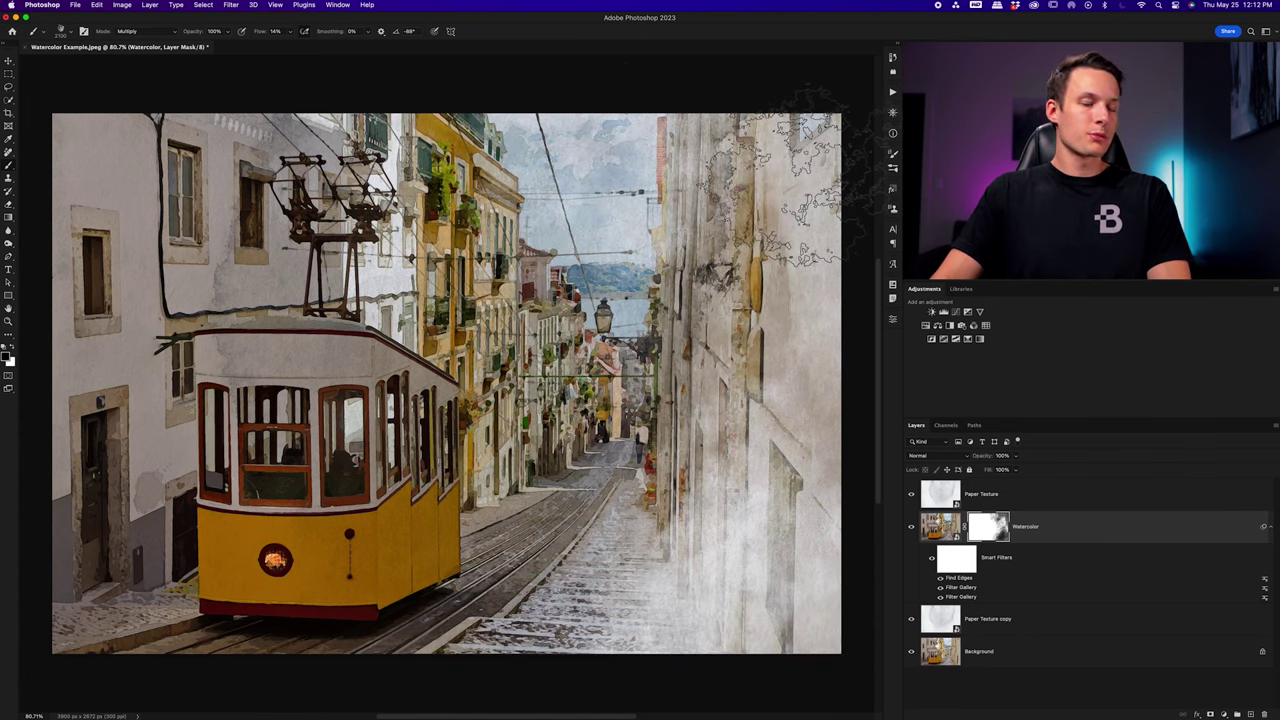
Choose the Kyle's Real Watercolor - Soft Edge Irregular brush and enlarge it for broad strokes on the Watercolor mask
click(69, 33)
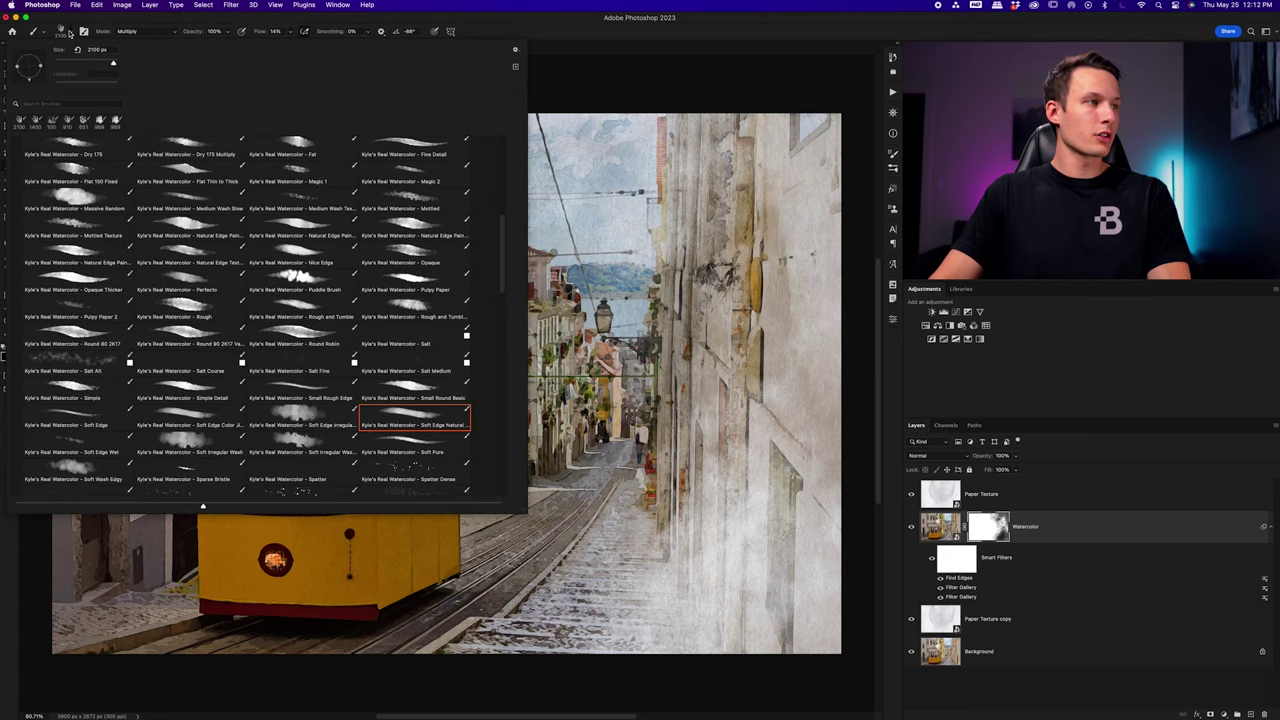
click(301, 418)
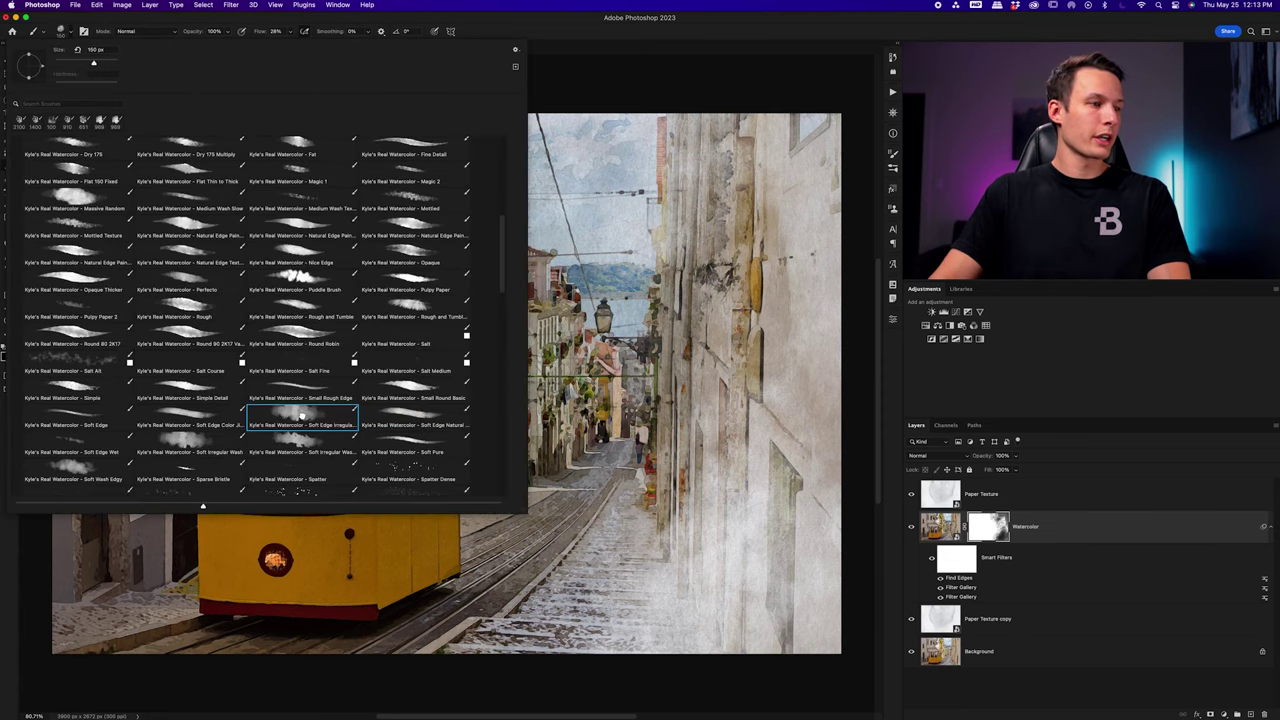
click(998, 353)
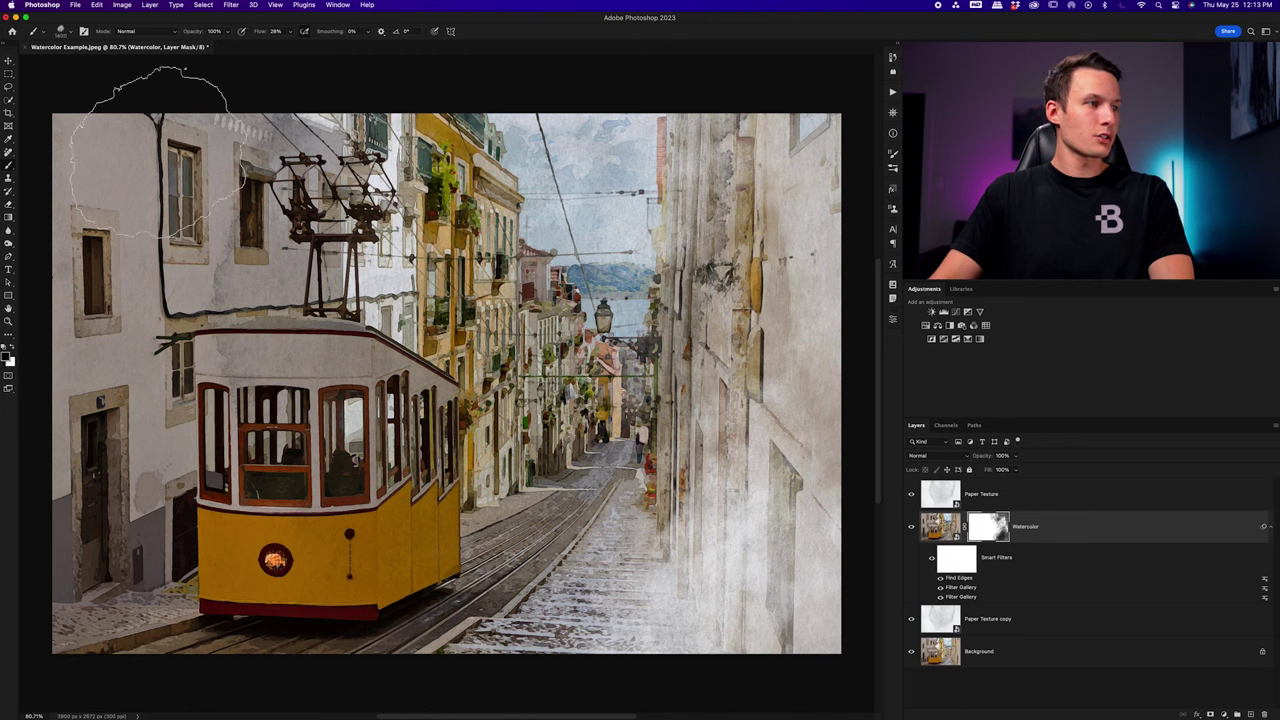
key(bracketright)
key(bracketright)
key(bracketright)
key(bracketright)
key(bracketright)
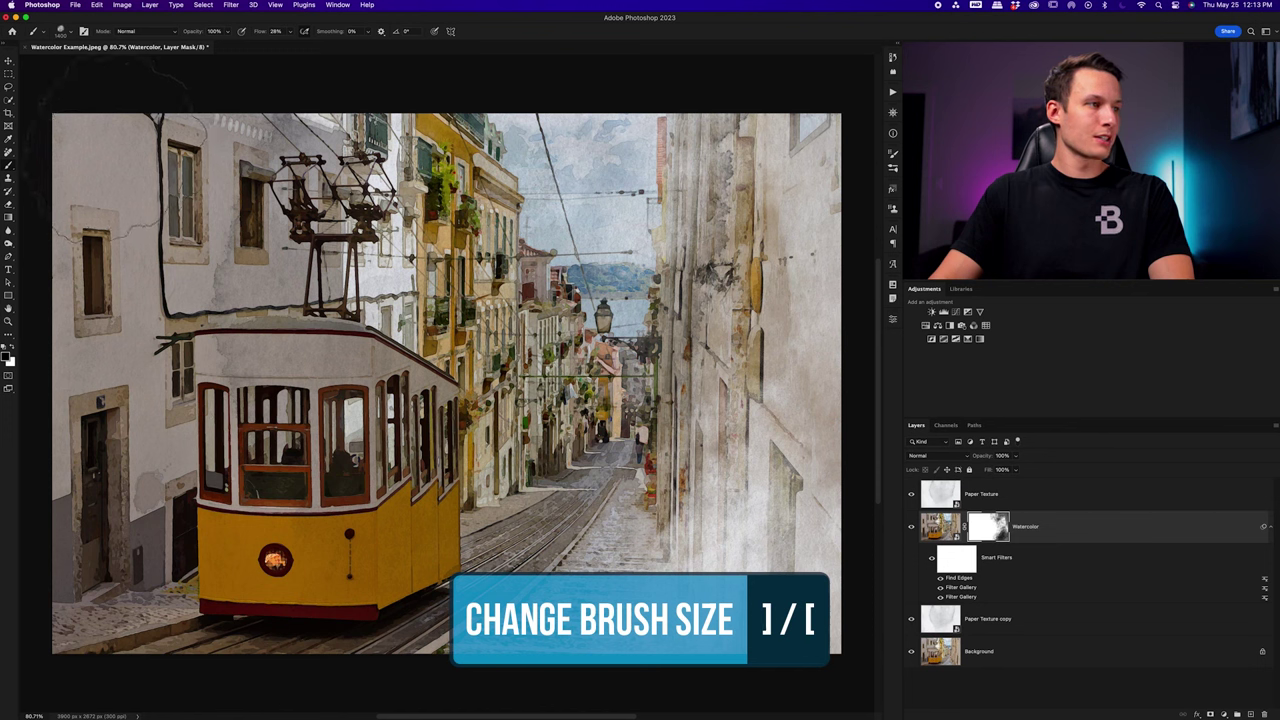
Paint black on the Watercolor mask over the left-hand building, the tram's roof frame and its lower front to fade them into paper
mouse_move(110, 150)
mouse_down()
mouse_move(150, 250)
mouse_move(90, 330)
mouse_up()
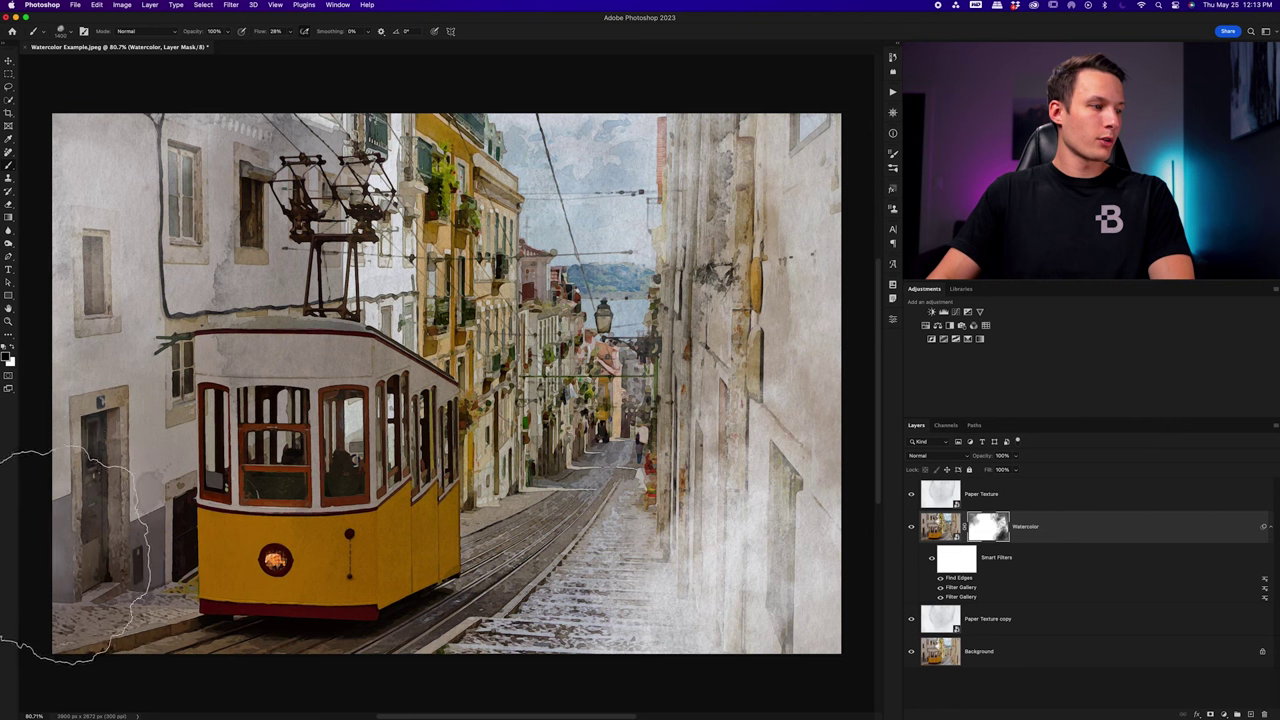
mouse_move(70, 640)
mouse_down()
mouse_move(140, 560)
mouse_move(100, 610)
mouse_up()
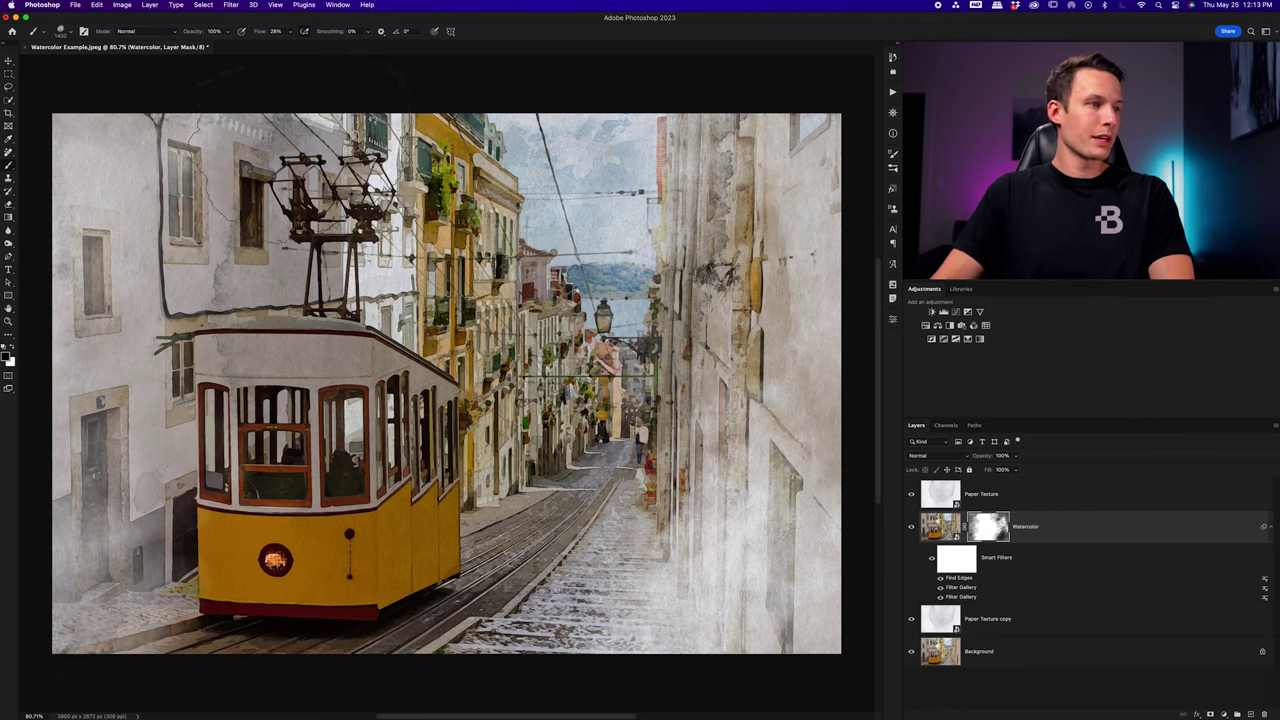
drag(220, 190, 360, 110)
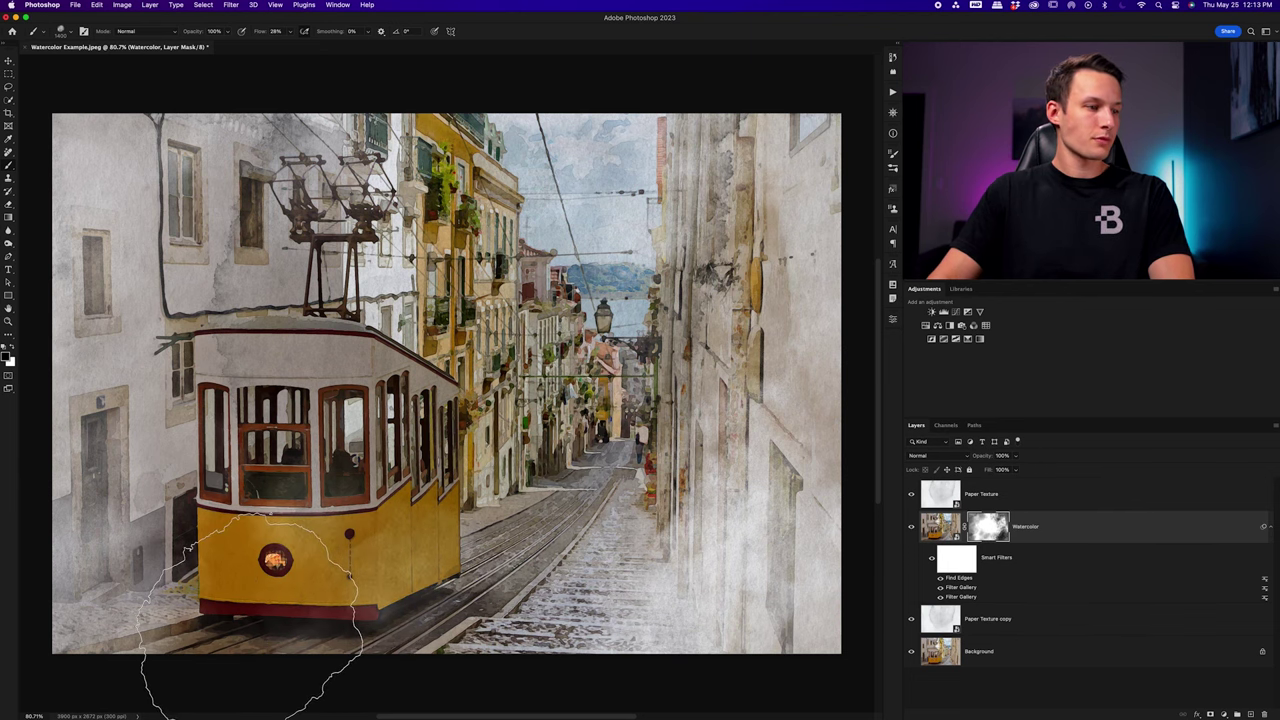
click(660, 330)
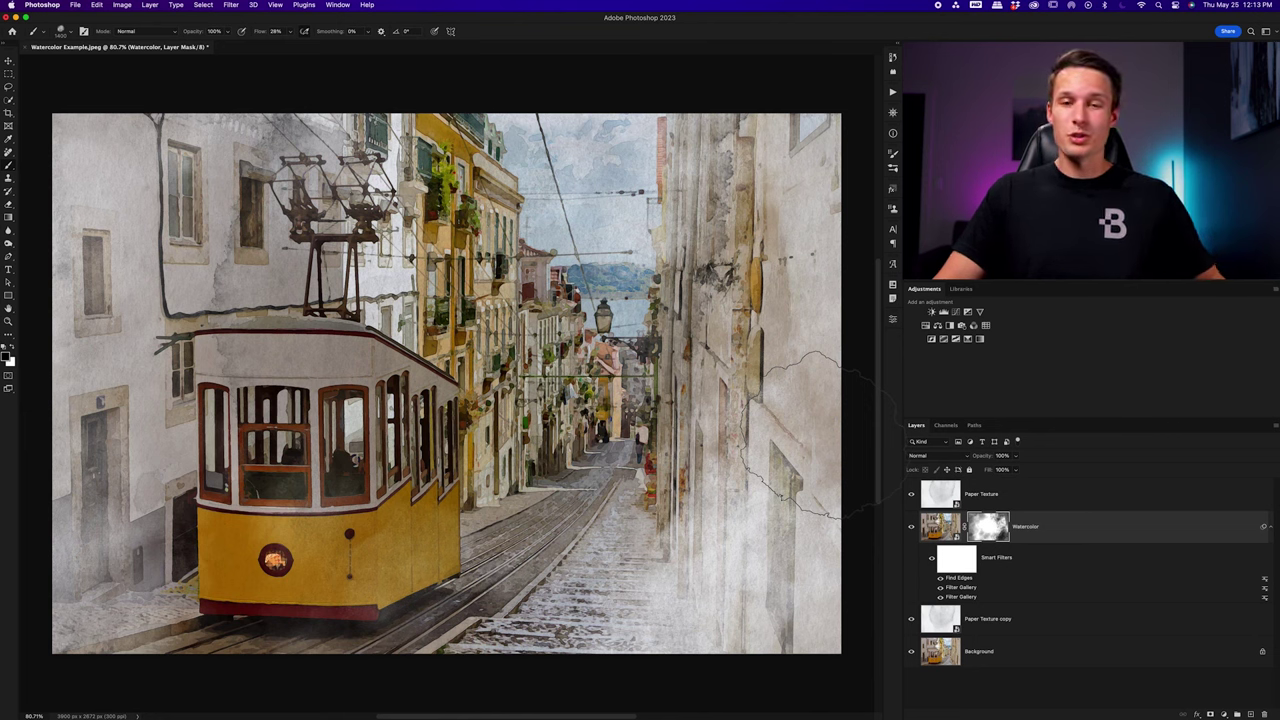
key(super+d)
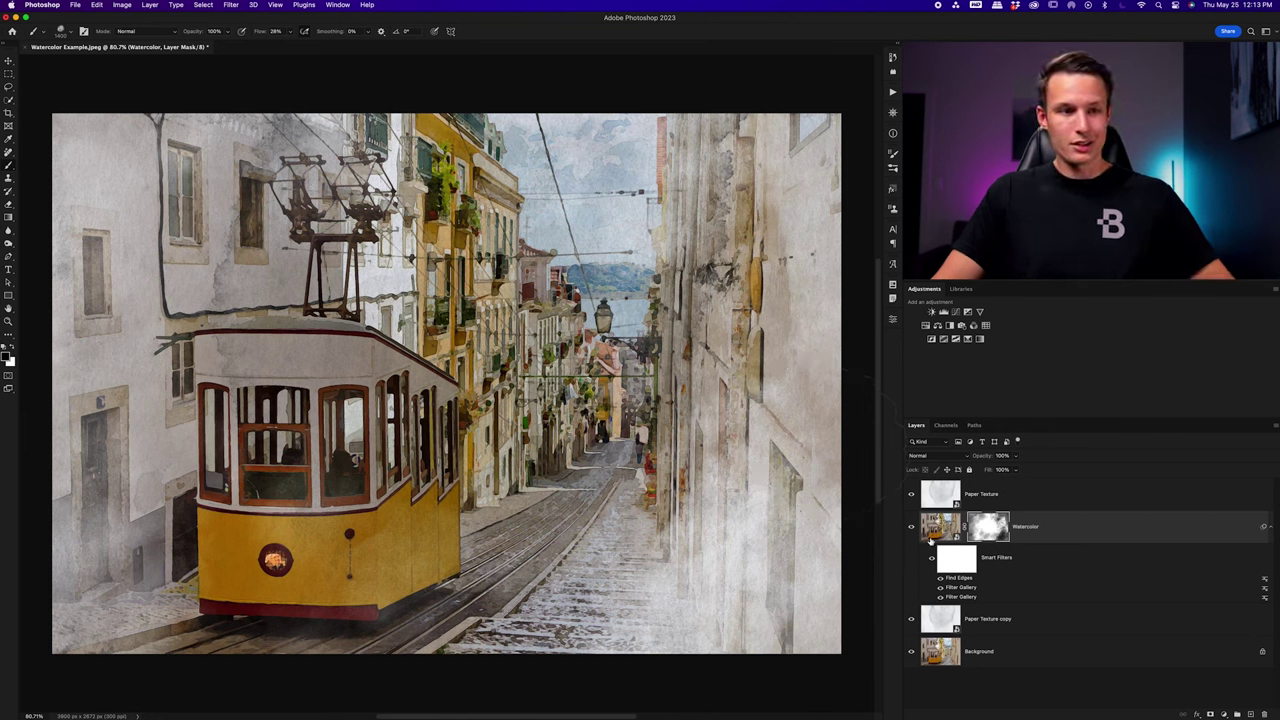
Compare the painting with the original photo by isolating the Background layer and restoring all layers several times
alt+click(910, 653)
alt+click(910, 653)
alt+click(910, 653)
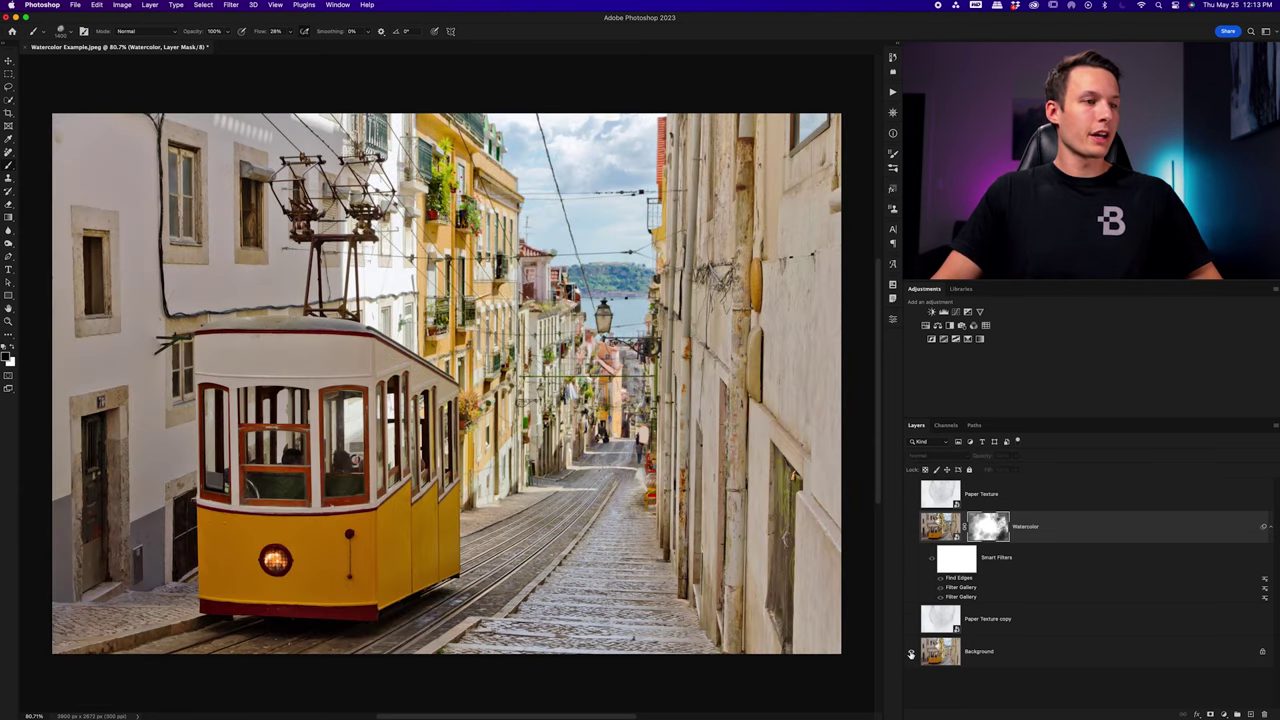
alt+click(910, 653)
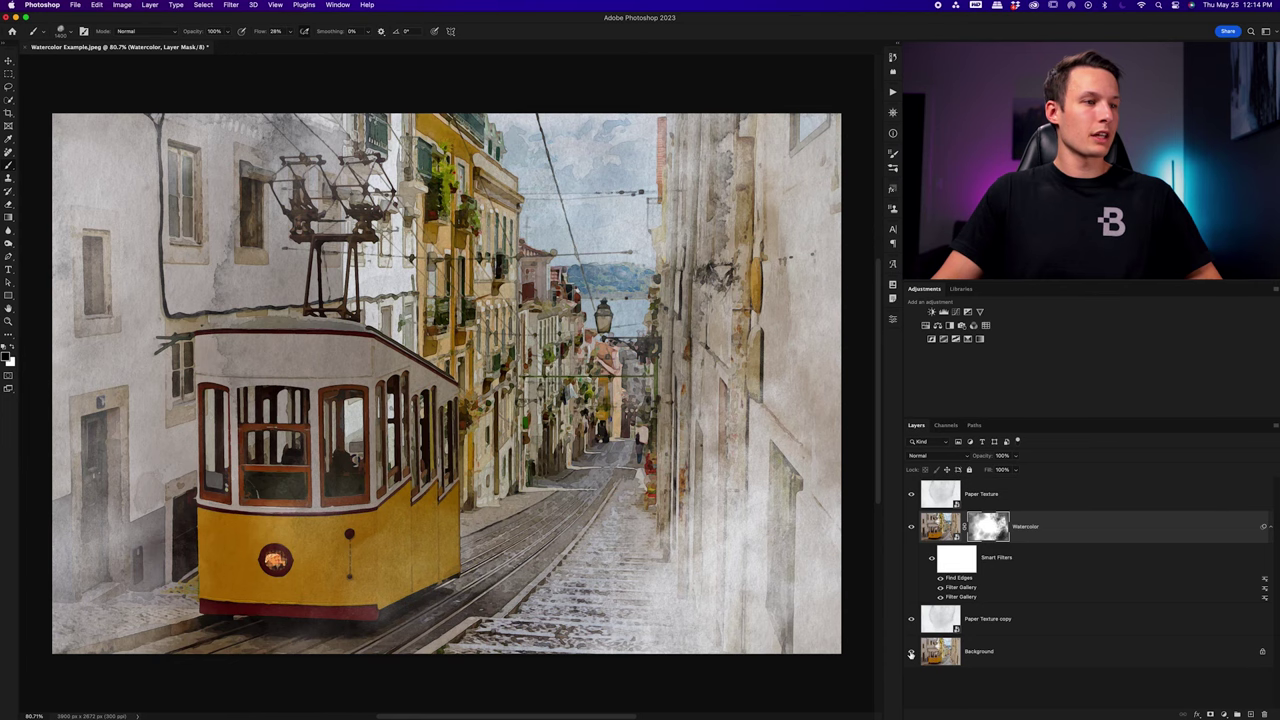
alt+click(910, 653)
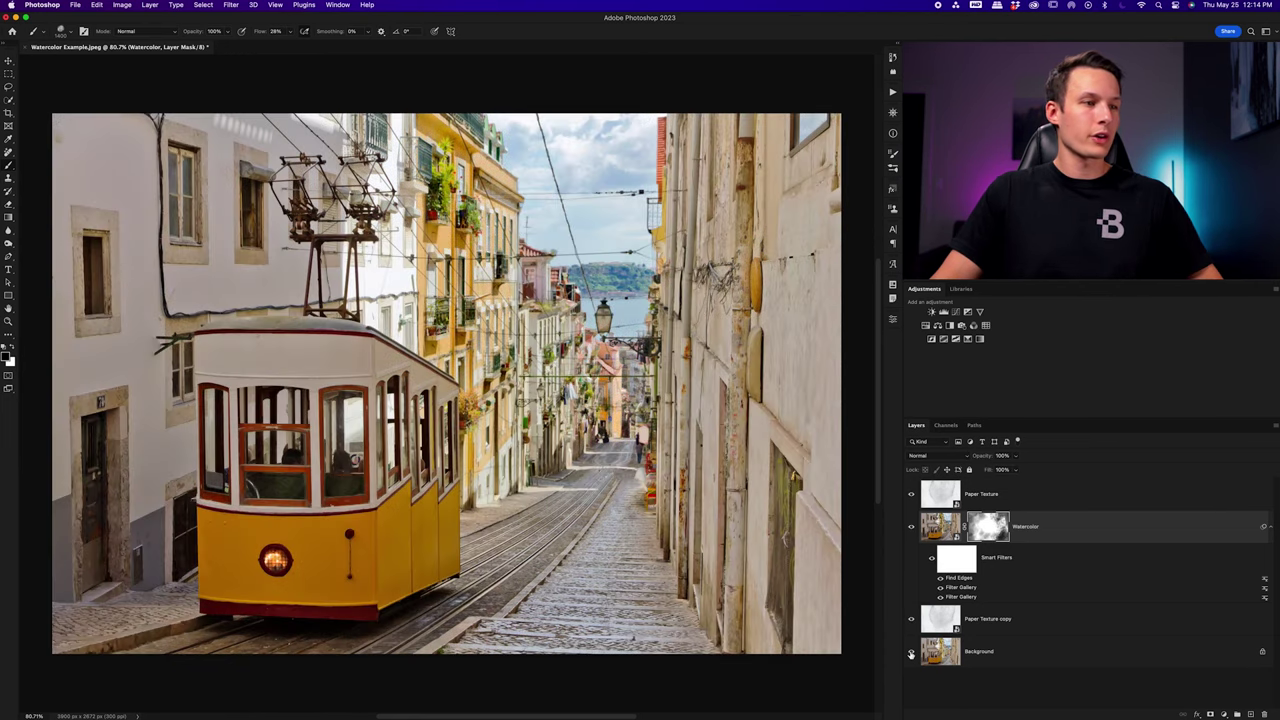
alt+click(910, 653)
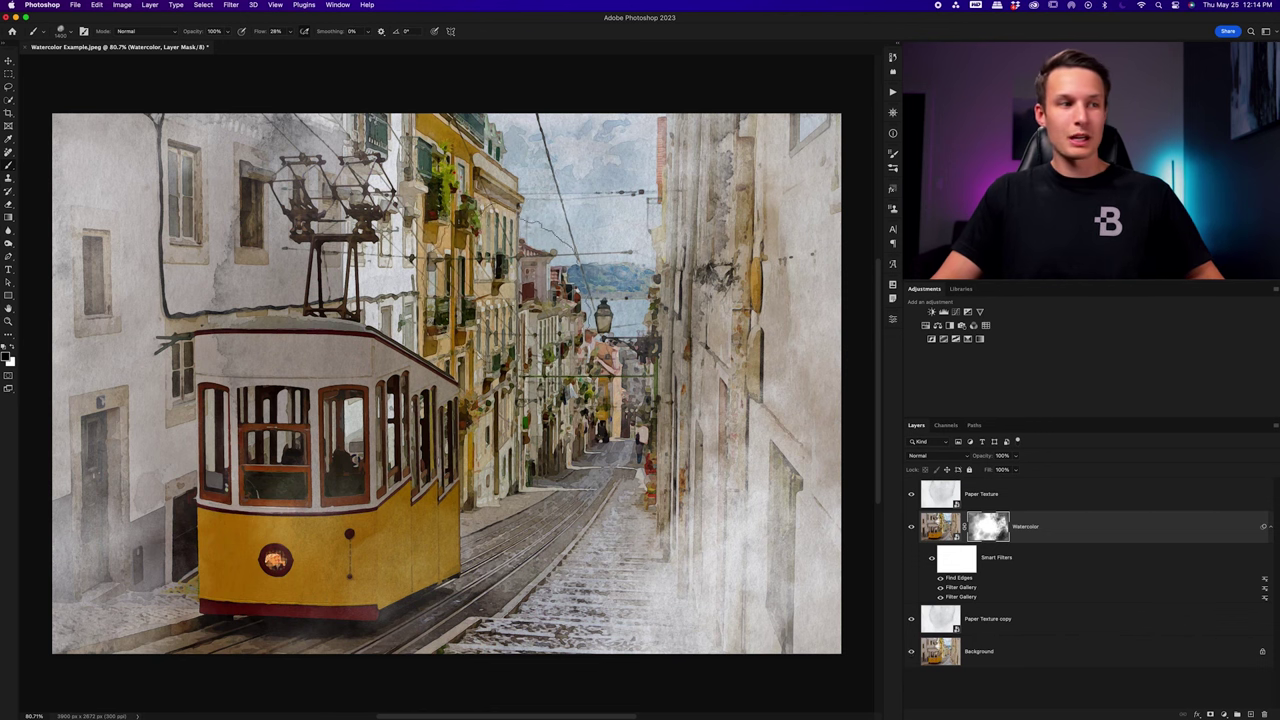
drag(690, 250, 676, 385)
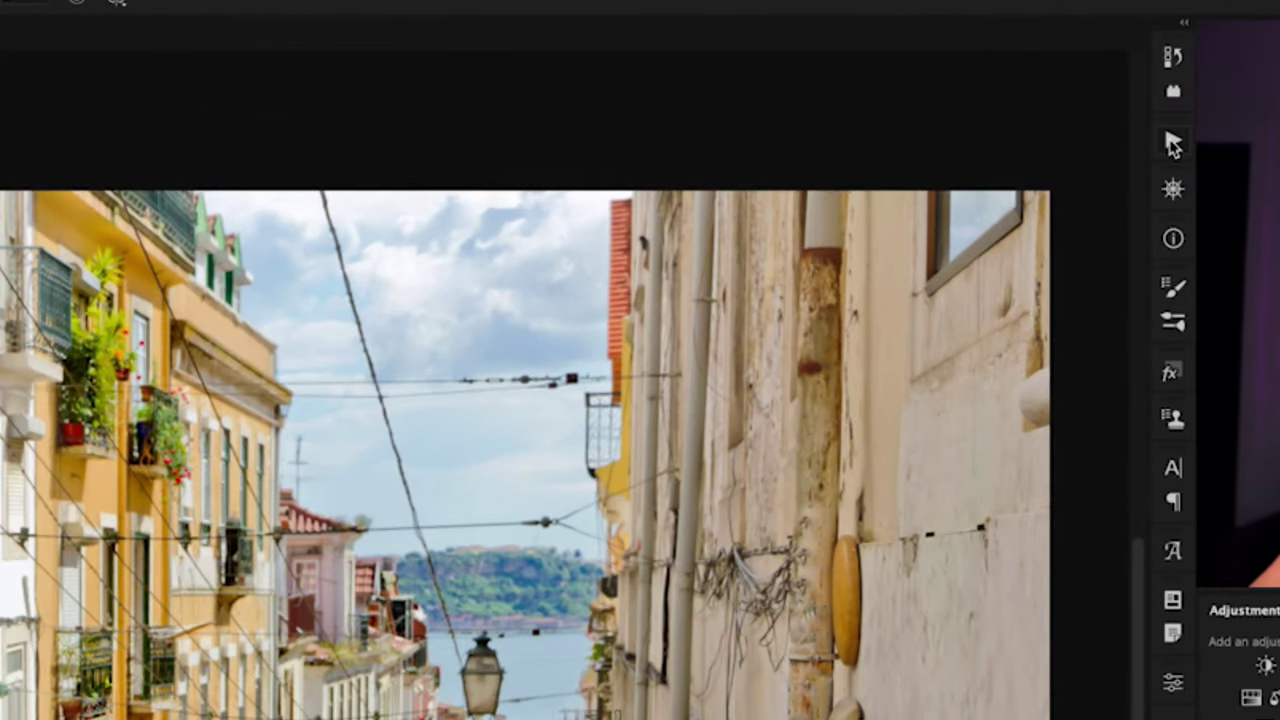
Run the Watercolor set up action from the Real Watercolor 2023 action set on the original photo
click(932, 99)
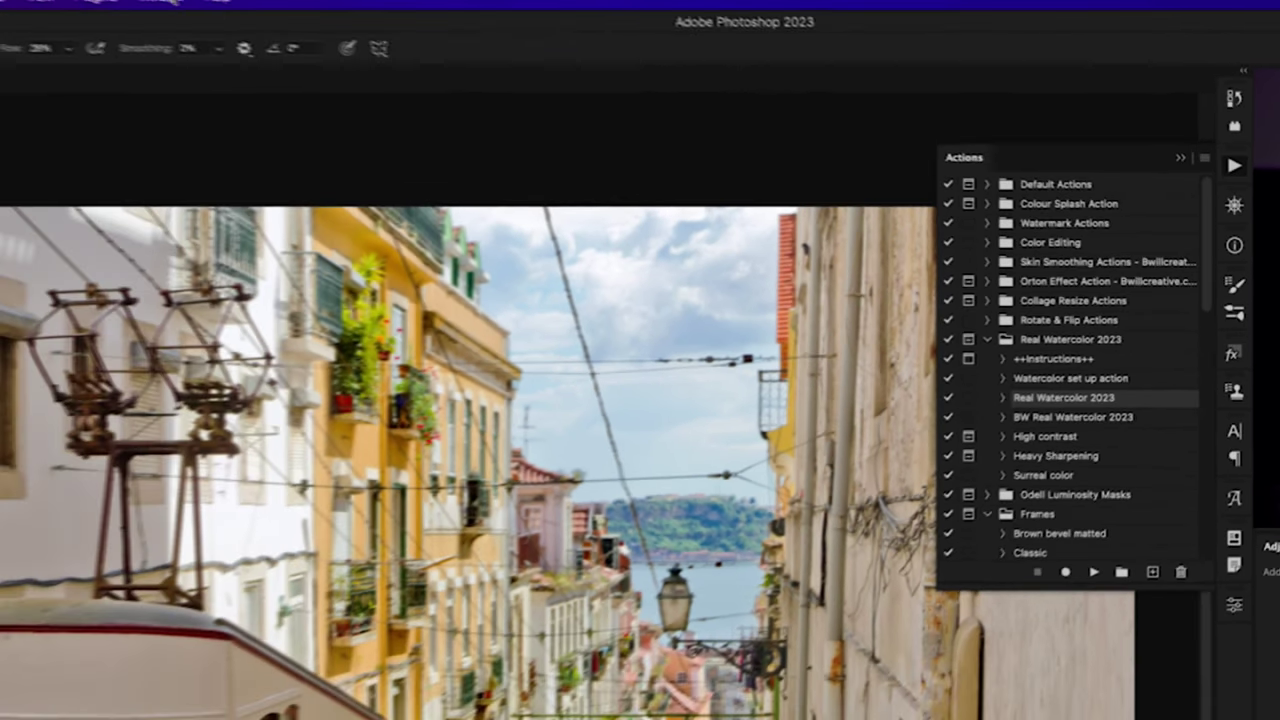
click(218, 9)
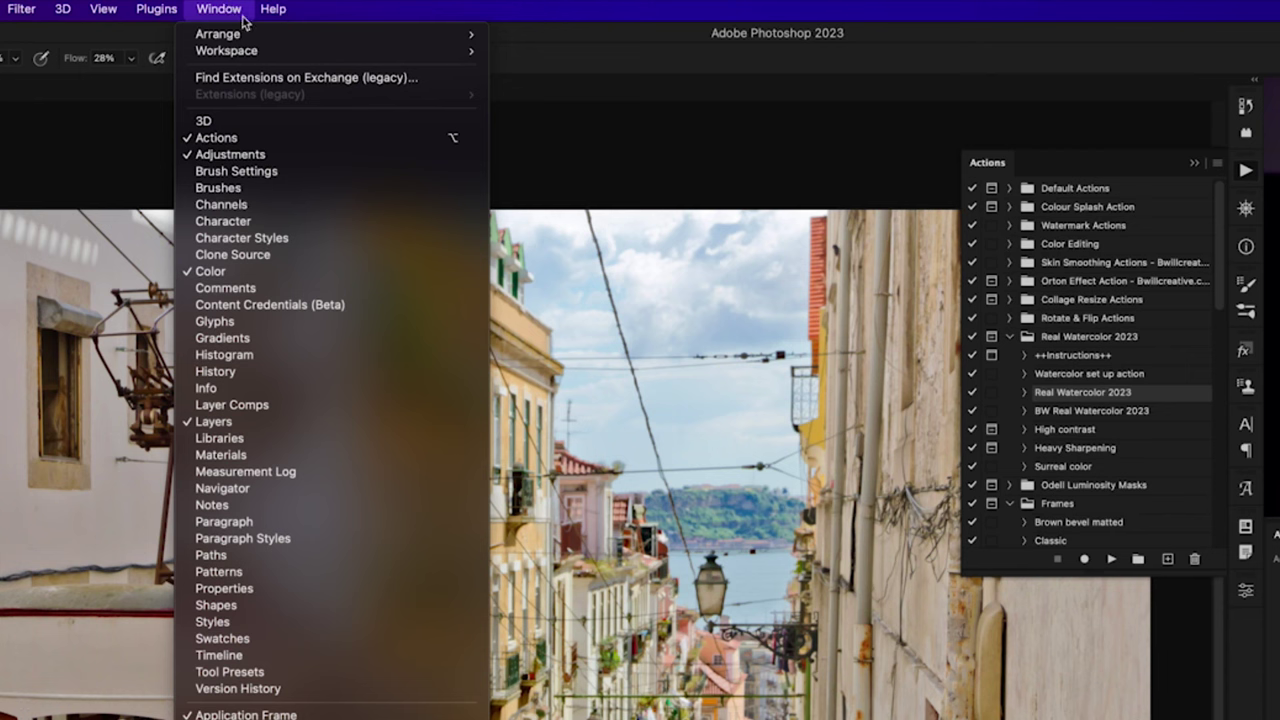
click(243, 14)
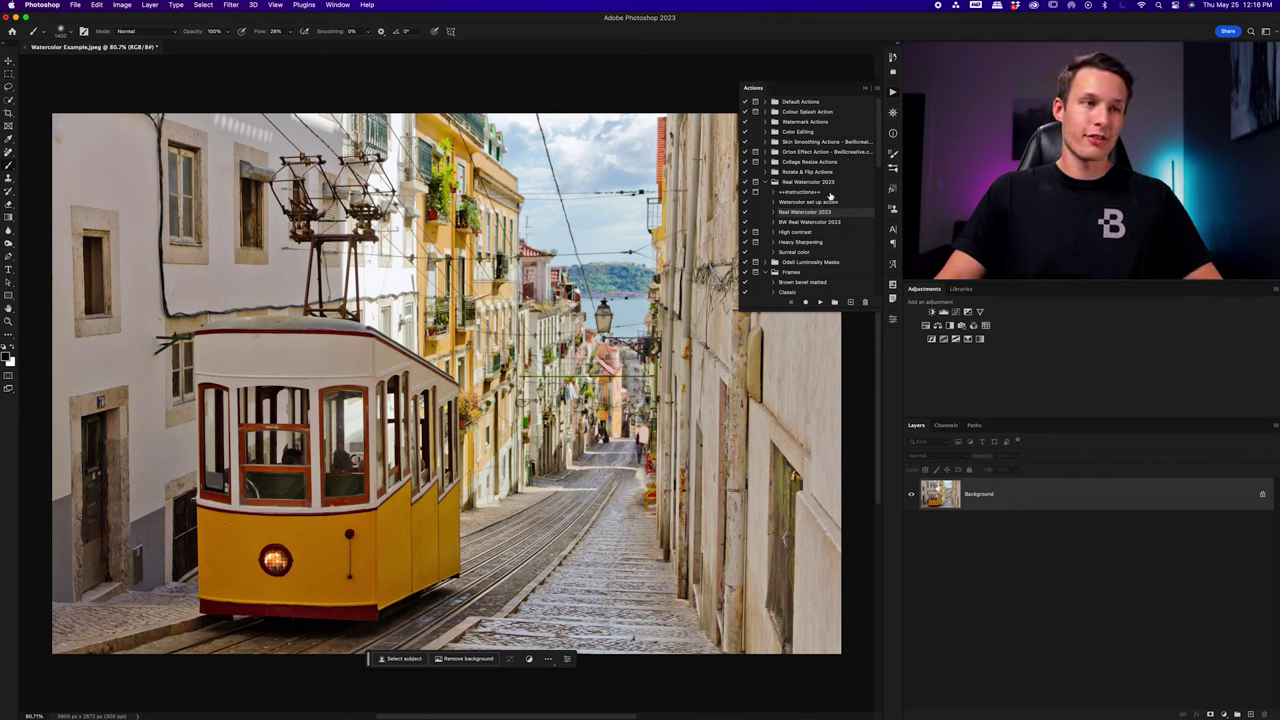
click(789, 203)
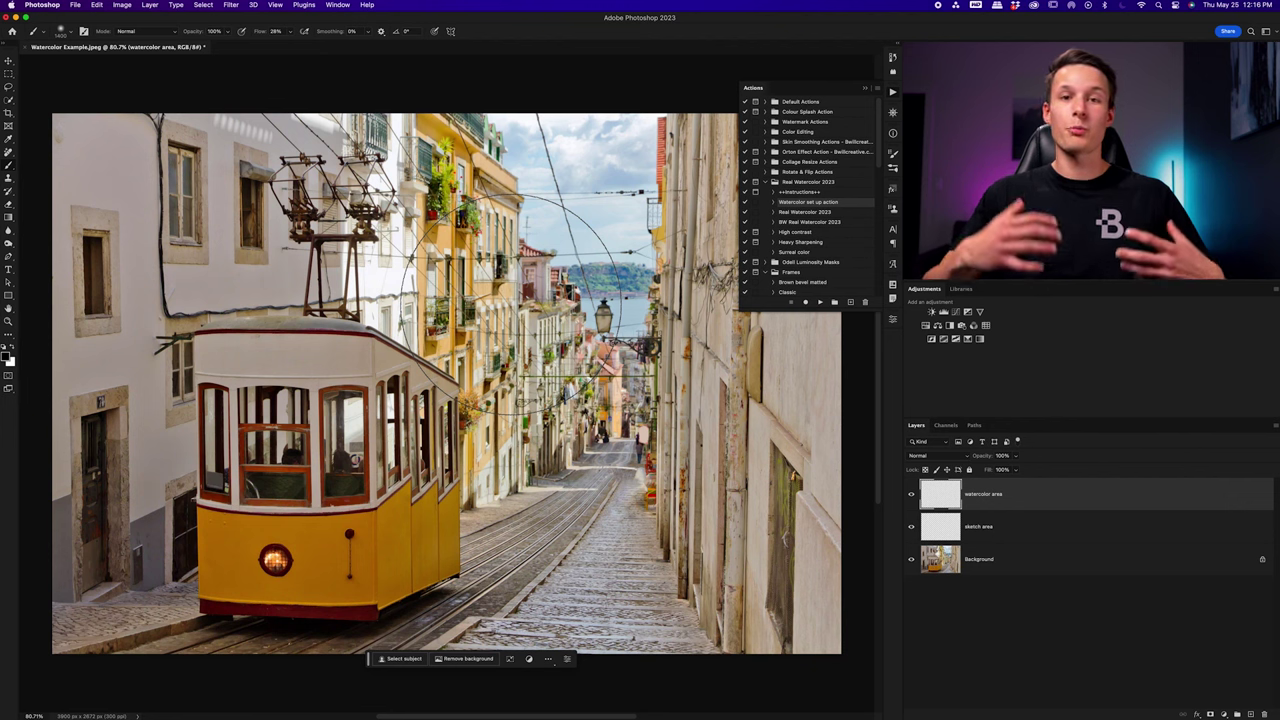
At 100% brush flow, paint black over most of the image on the sketch area layer and white over its centre on the watercolor area layer
click(938, 520)
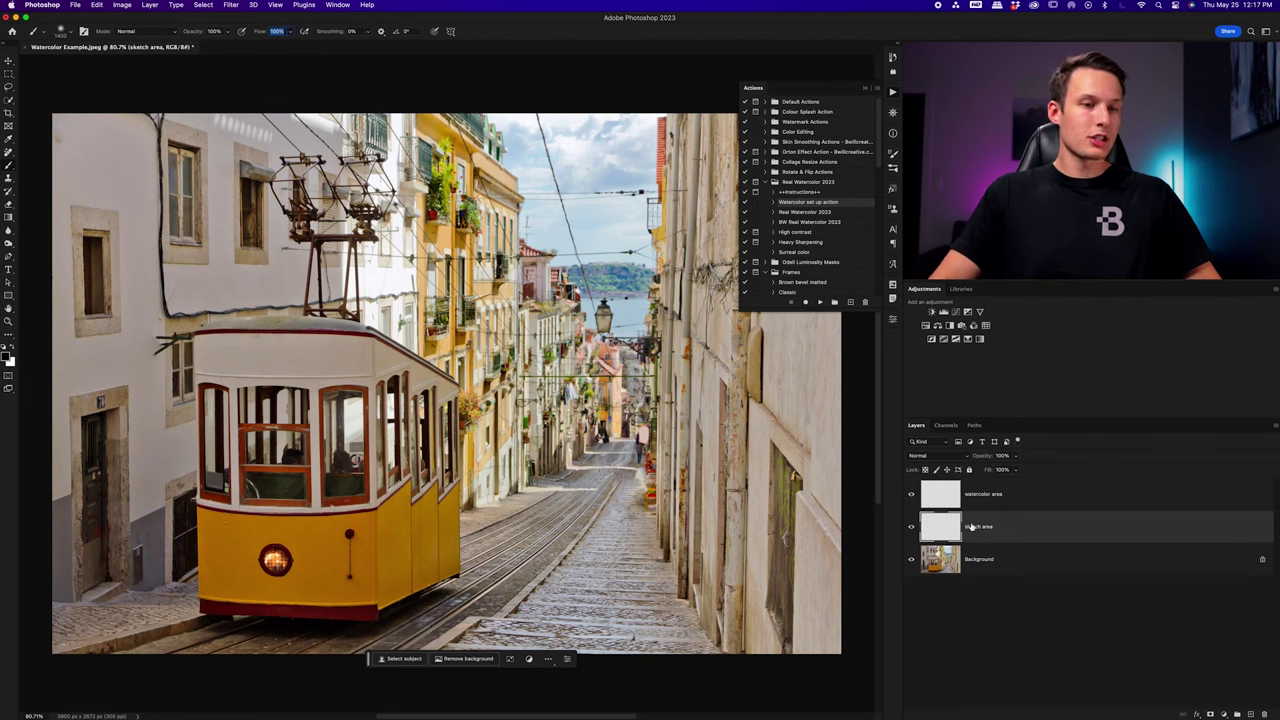
mouse_move(230, 290)
mouse_down()
mouse_move(160, 330)
mouse_move(250, 330)
mouse_move(245, 522)
mouse_move(223, 514)
mouse_move(471, 529)
mouse_move(591, 509)
mouse_move(620, 330)
mouse_move(457, 371)
mouse_move(663, 391)
mouse_move(614, 414)
mouse_move(586, 457)
mouse_move(640, 468)
mouse_up()
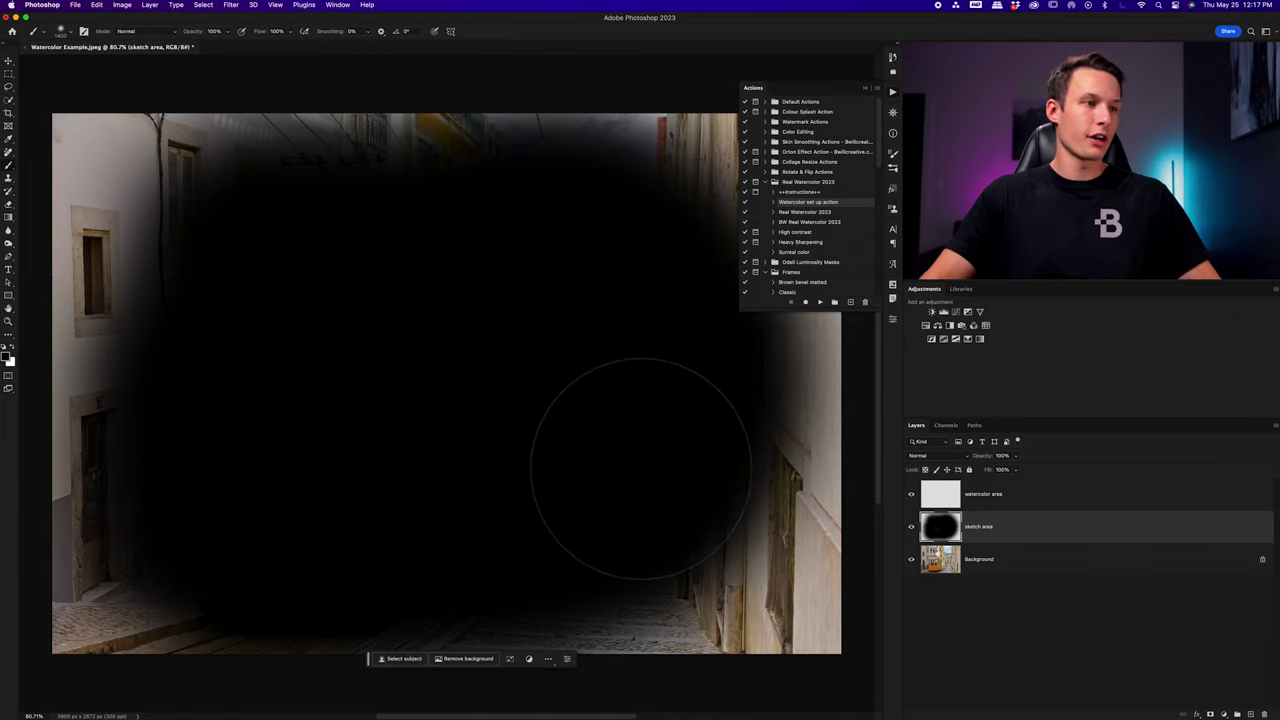
click(990, 497)
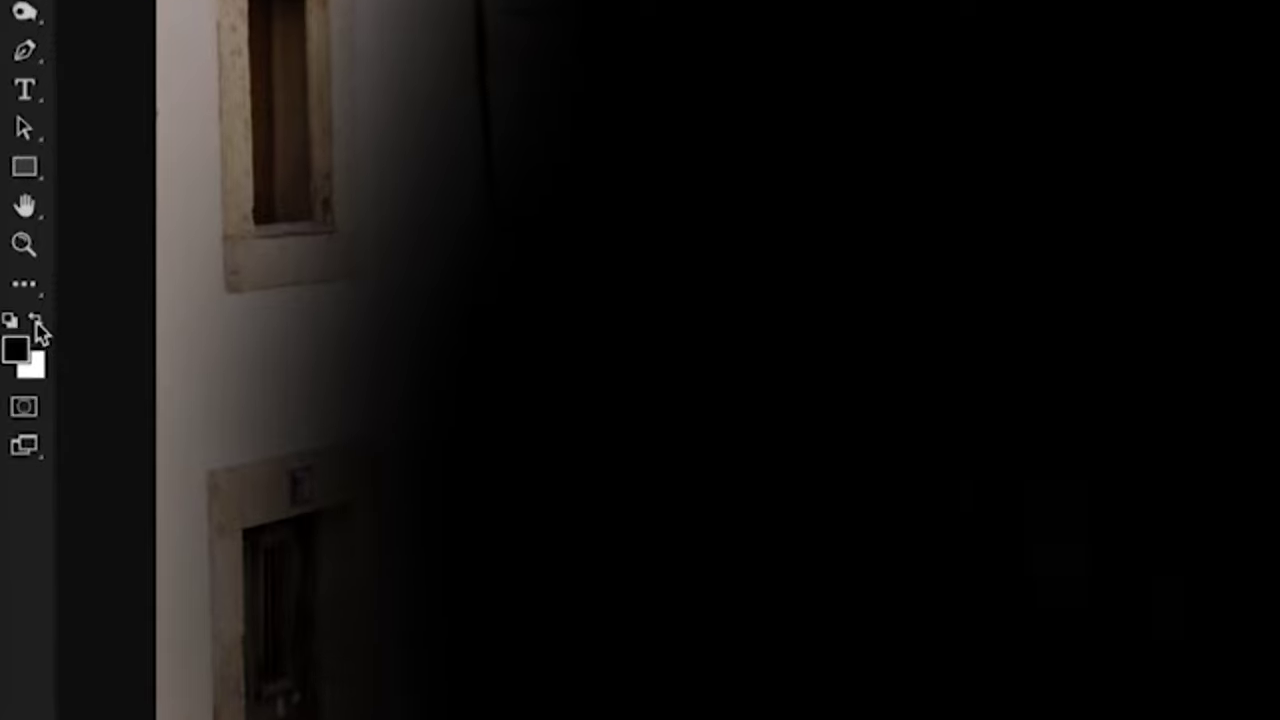
click(11, 345)
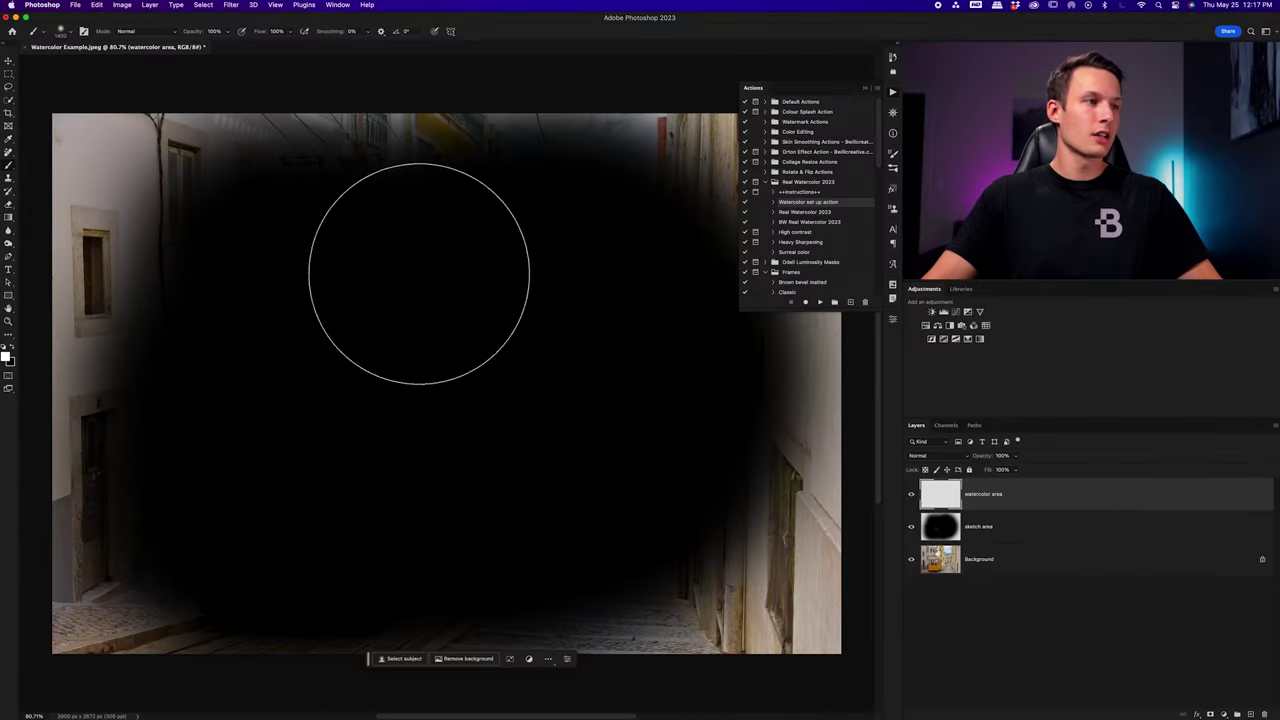
click(410, 260)
mouse_move(362, 267)
mouse_down()
mouse_move(310, 284)
mouse_move(319, 329)
mouse_move(340, 350)
mouse_move(318, 397)
mouse_move(354, 430)
mouse_move(344, 453)
mouse_move(383, 474)
mouse_move(590, 516)
mouse_move(639, 503)
mouse_move(696, 449)
mouse_move(611, 375)
mouse_move(563, 313)
mouse_move(572, 291)
mouse_move(612, 294)
mouse_move(324, 354)
mouse_move(290, 407)
mouse_move(292, 473)
mouse_move(277, 487)
mouse_move(290, 497)
mouse_move(319, 467)
mouse_up()
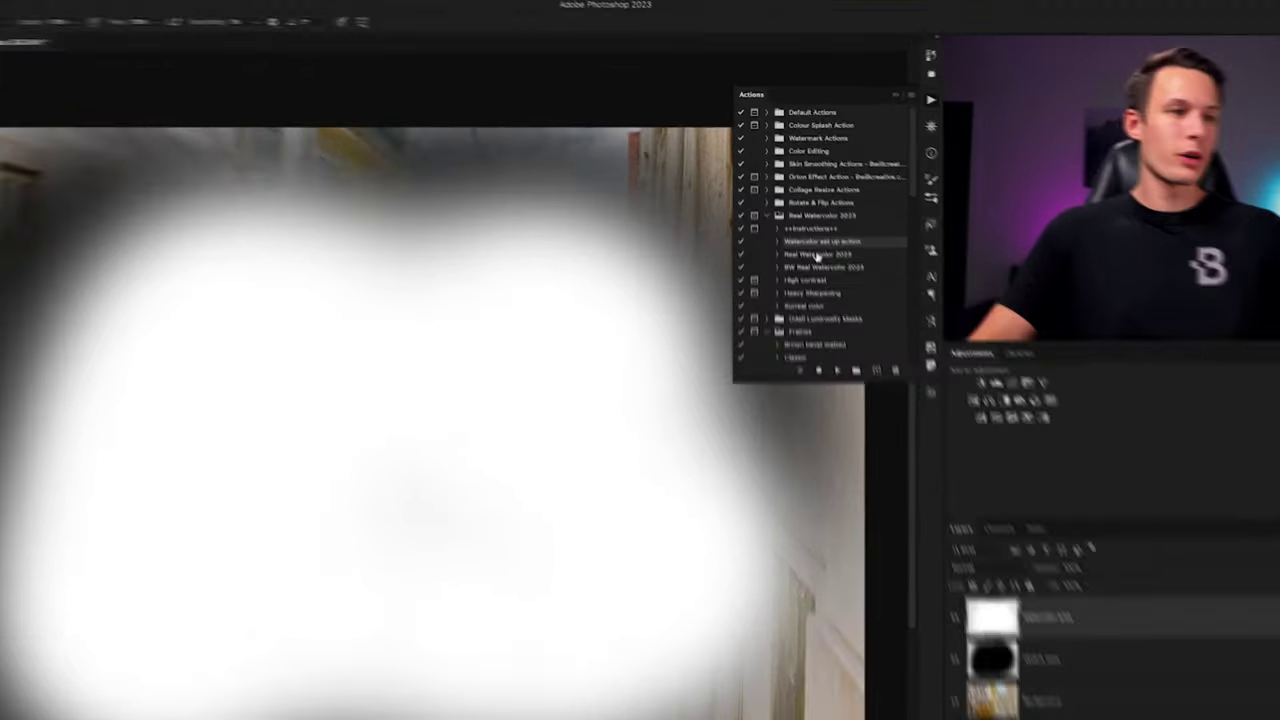
Run the Real Watercolor 2023 action and look through the color and sketch layer groups it generates
click(816, 213)
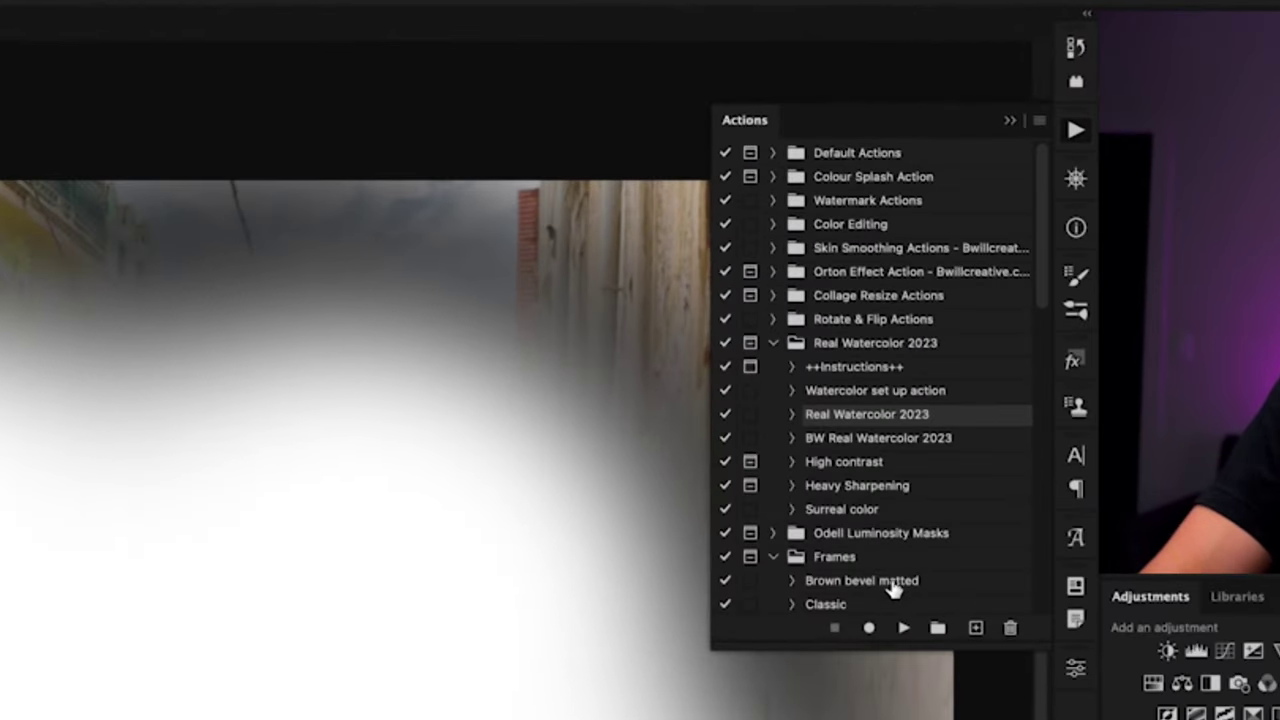
click(904, 630)
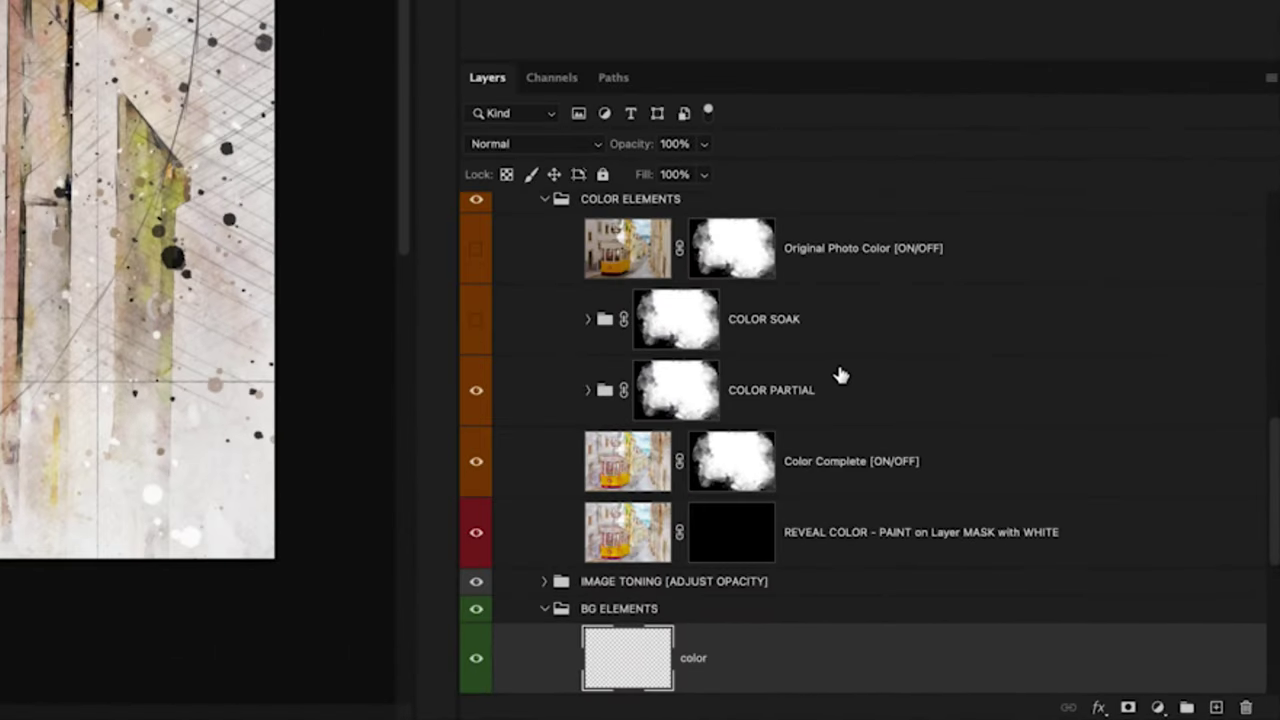
scroll(1078, 560, up, 3)
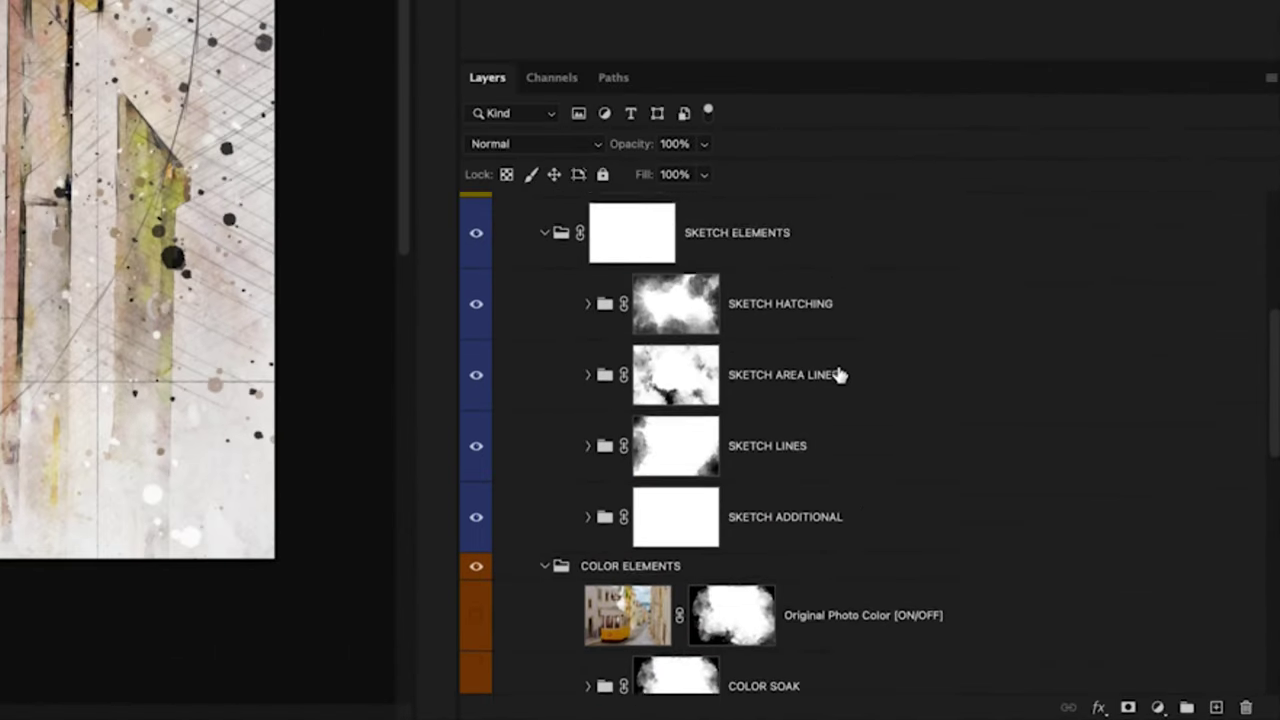
scroll(838, 375, up, 4)
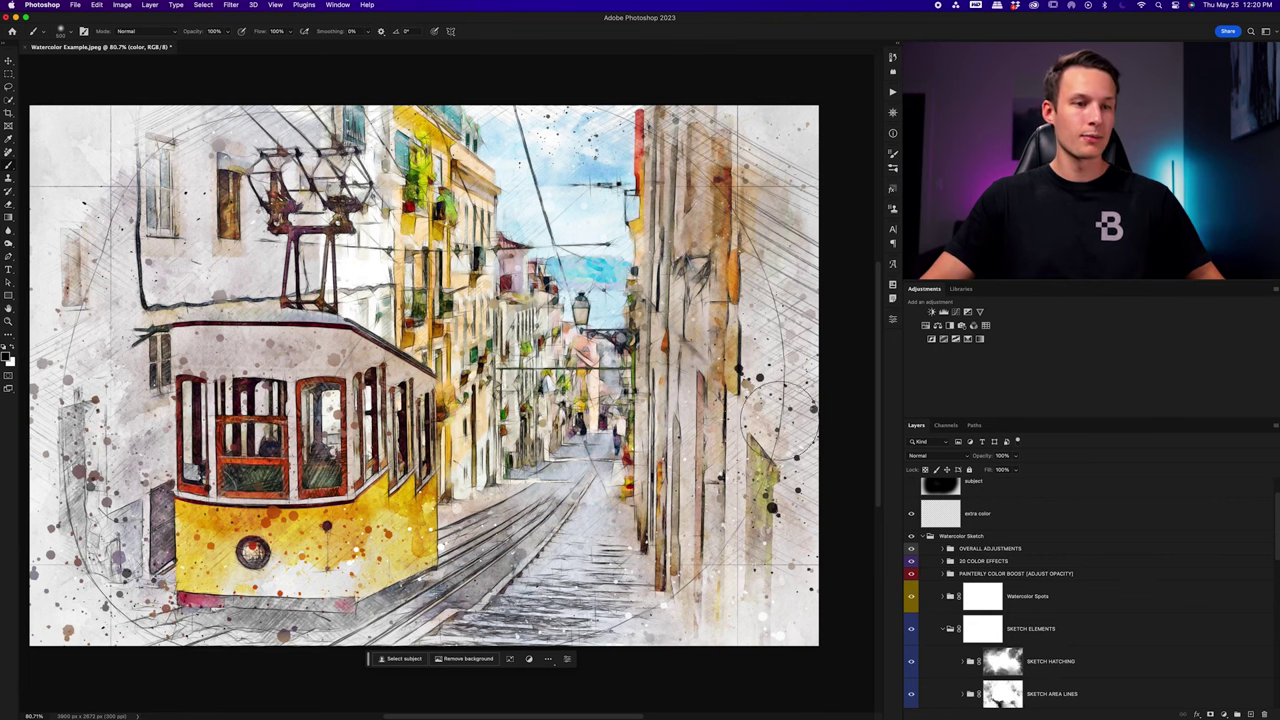
Expand the 20 COLOR EFFECTS group and preview the Blue-Yellow Contrast and Yellow Tint effects one at a time
scroll(982, 556, down, 1)
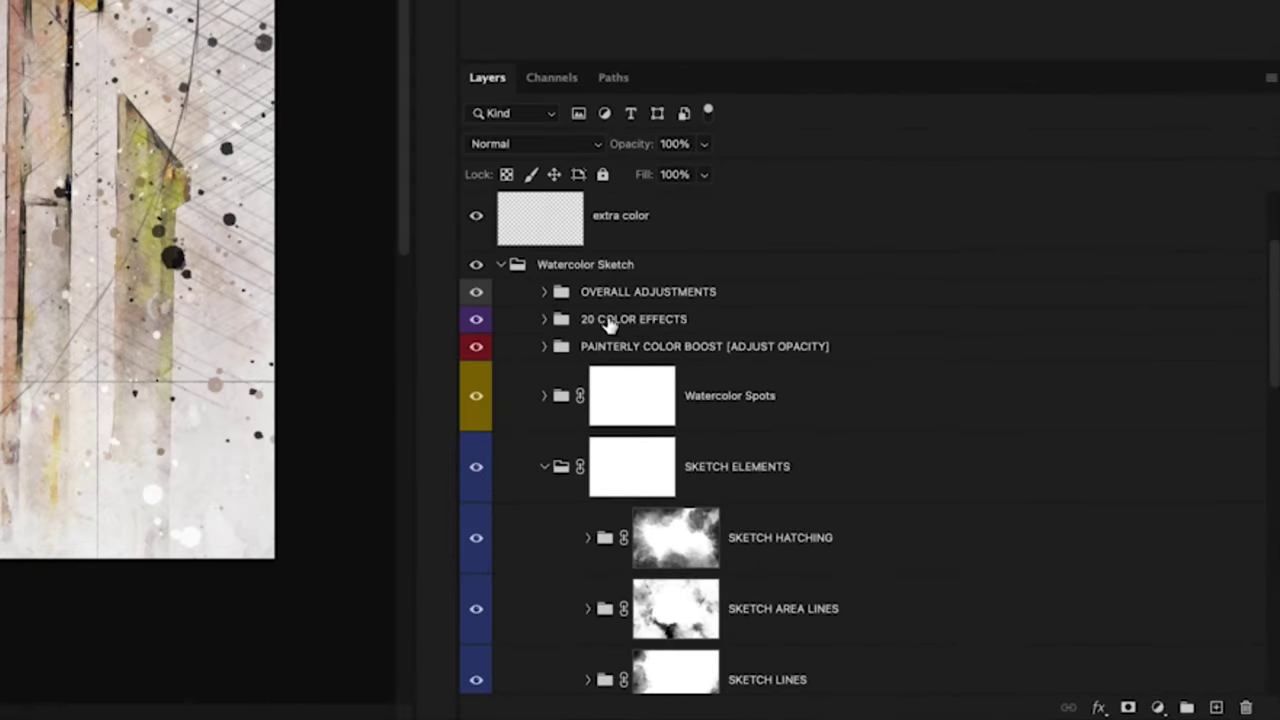
click(544, 320)
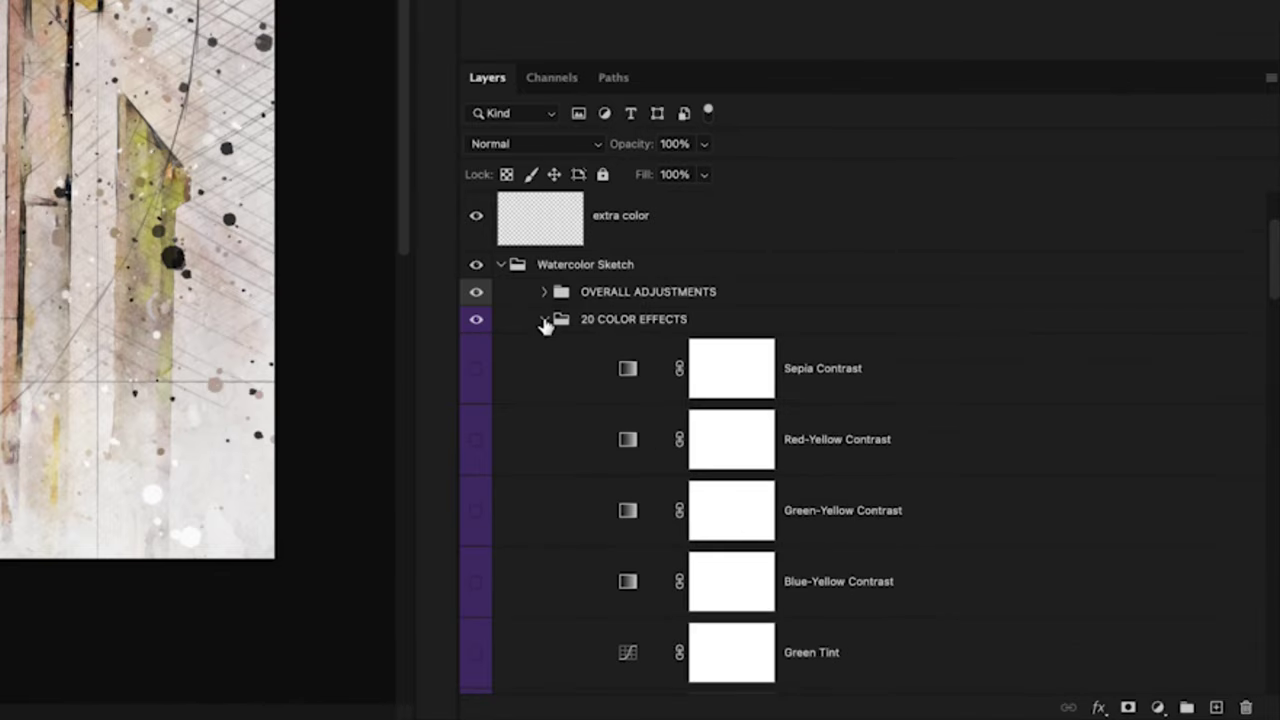
scroll(603, 336, down, 4)
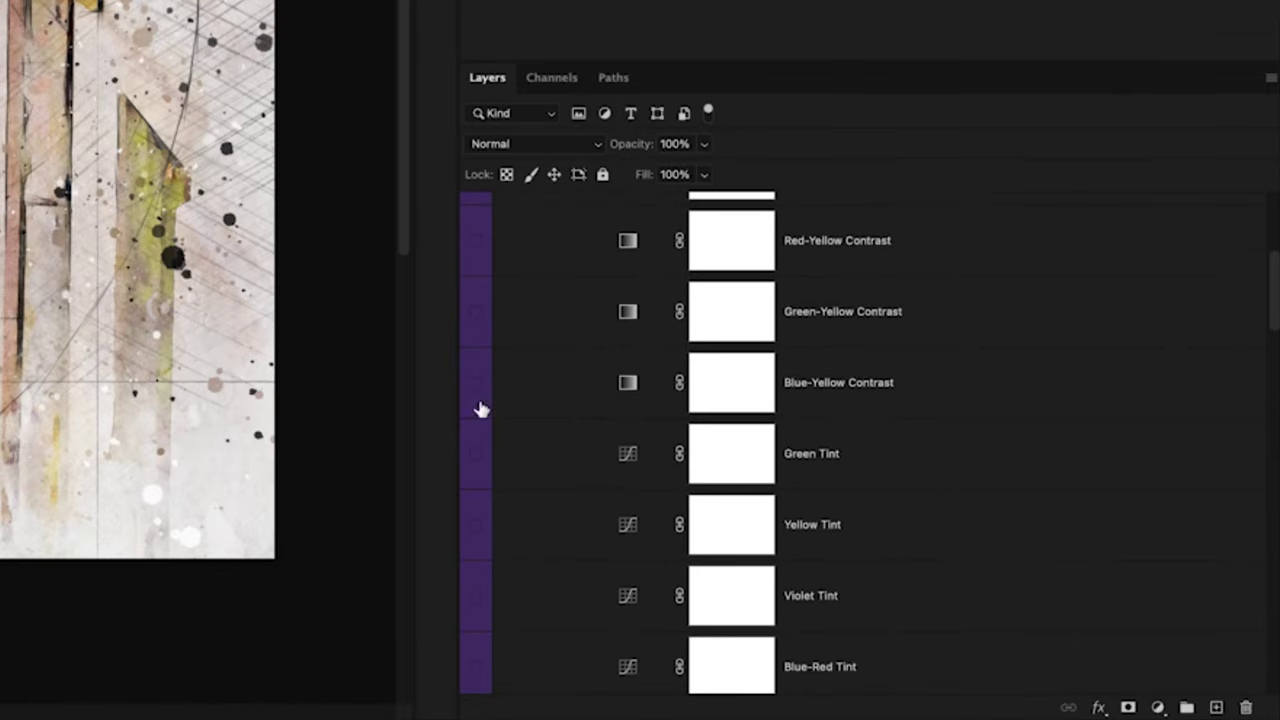
click(476, 388)
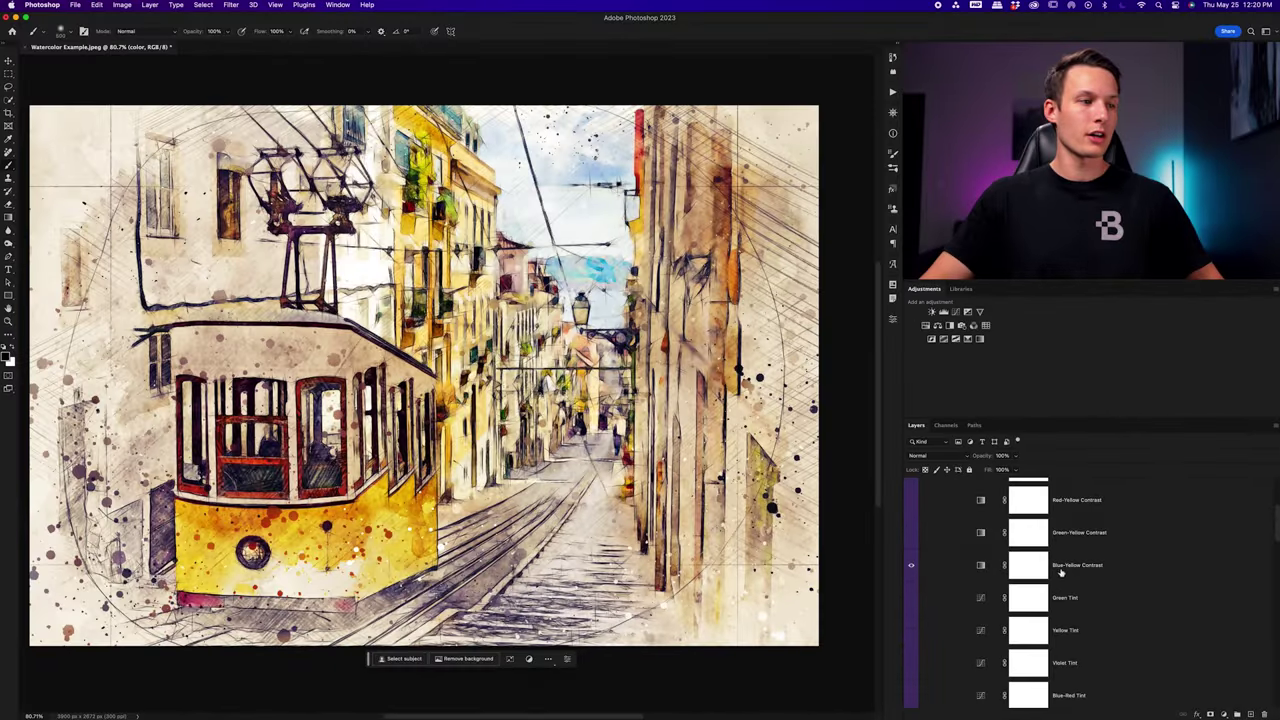
click(911, 630)
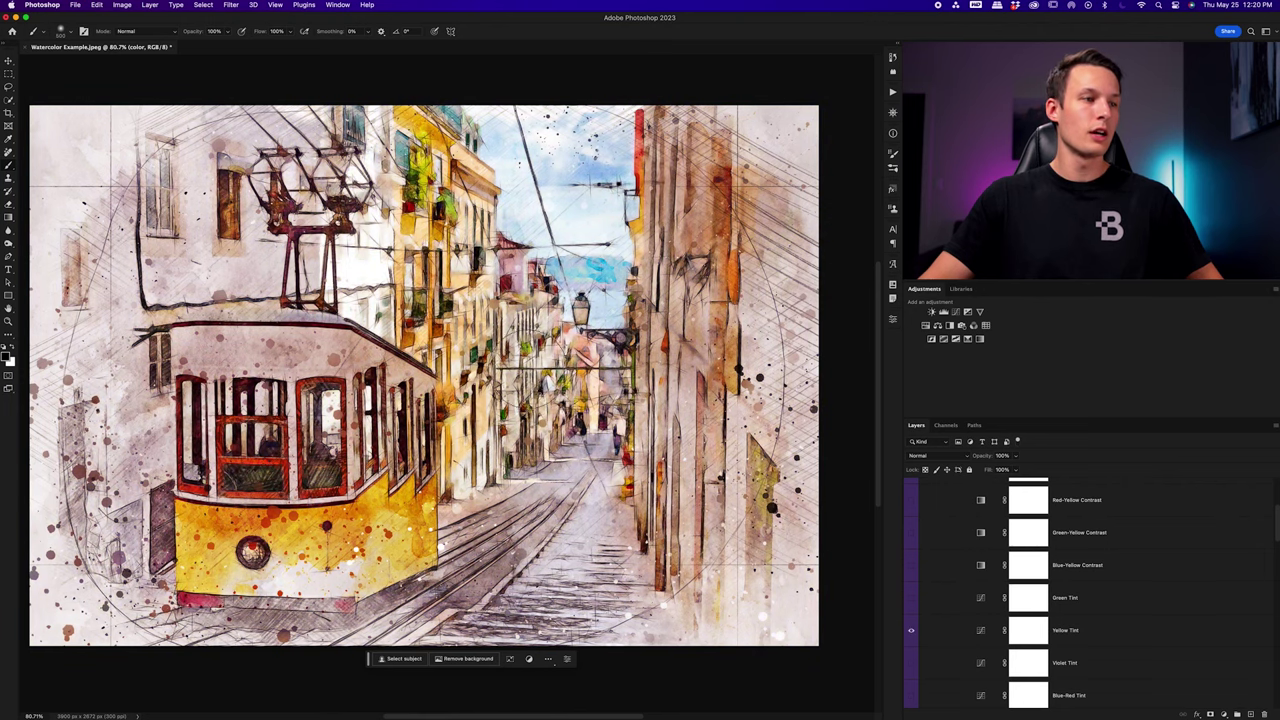
Replace the Yellow Tint with the Blue-Red Tint effect and collapse the 20 COLOR EFFECTS group
scroll(911, 633, down, 2)
click(911, 651)
click(911, 618)
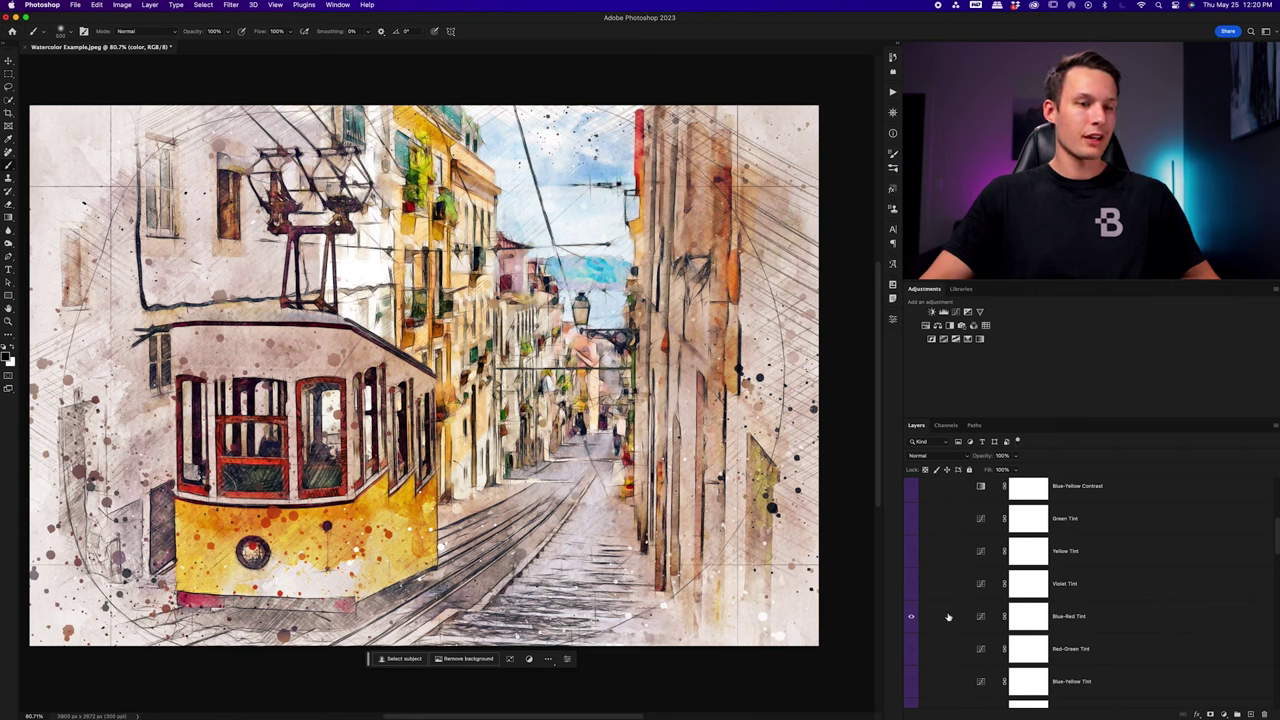
scroll(964, 597, up, 5)
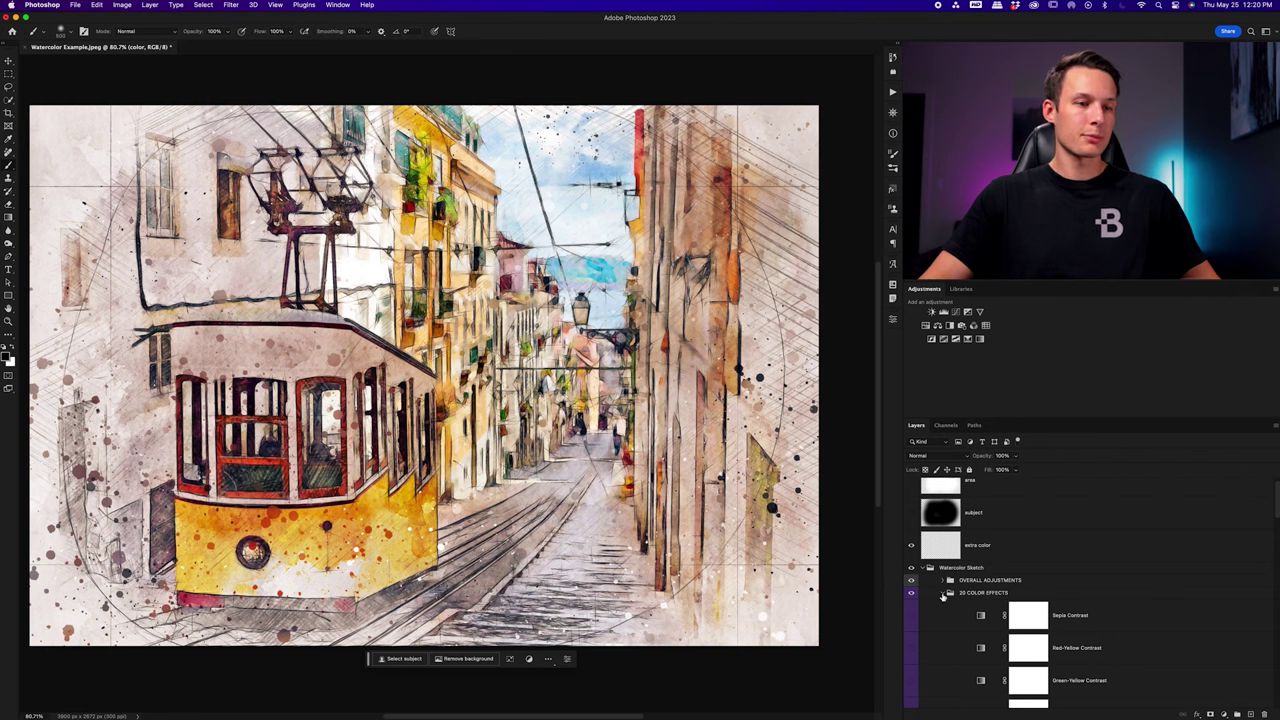
click(943, 596)
scroll(943, 596, down, 4)
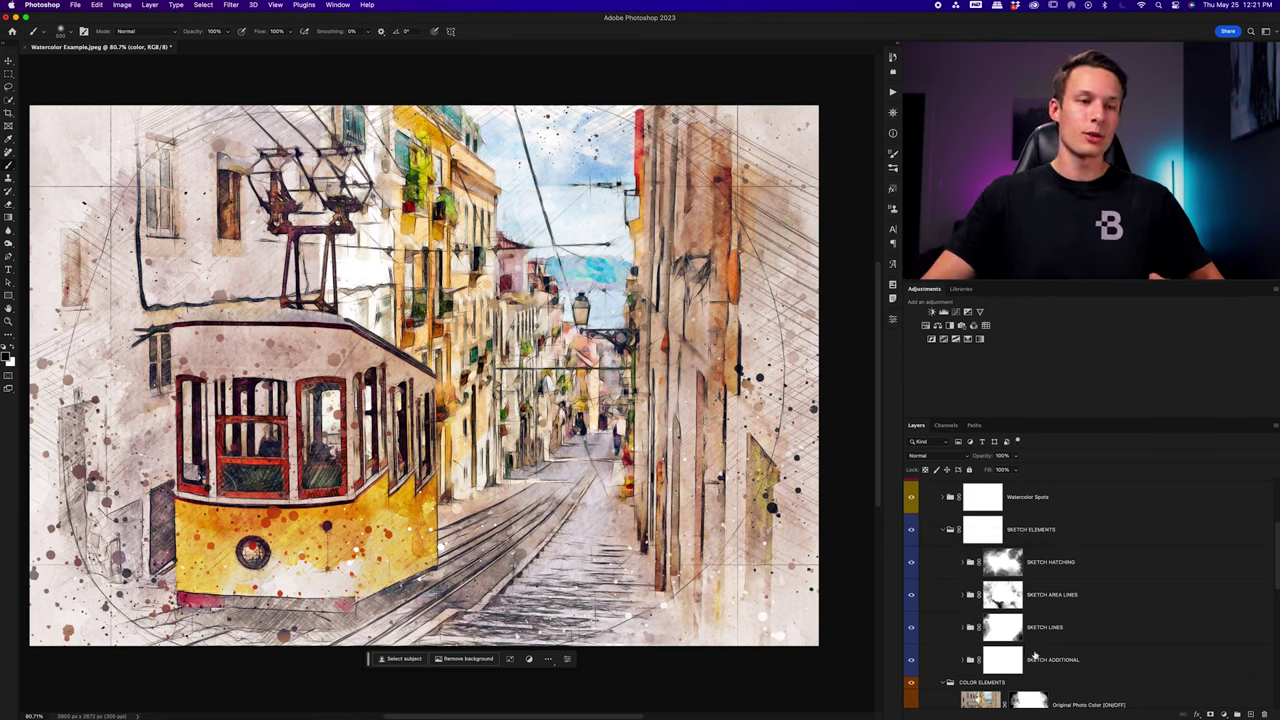
Preview the SKETCH AREA LINES, SKETCH HATCHING and SKETCH LINES groups by toggling their visibility one at a time
click(912, 597)
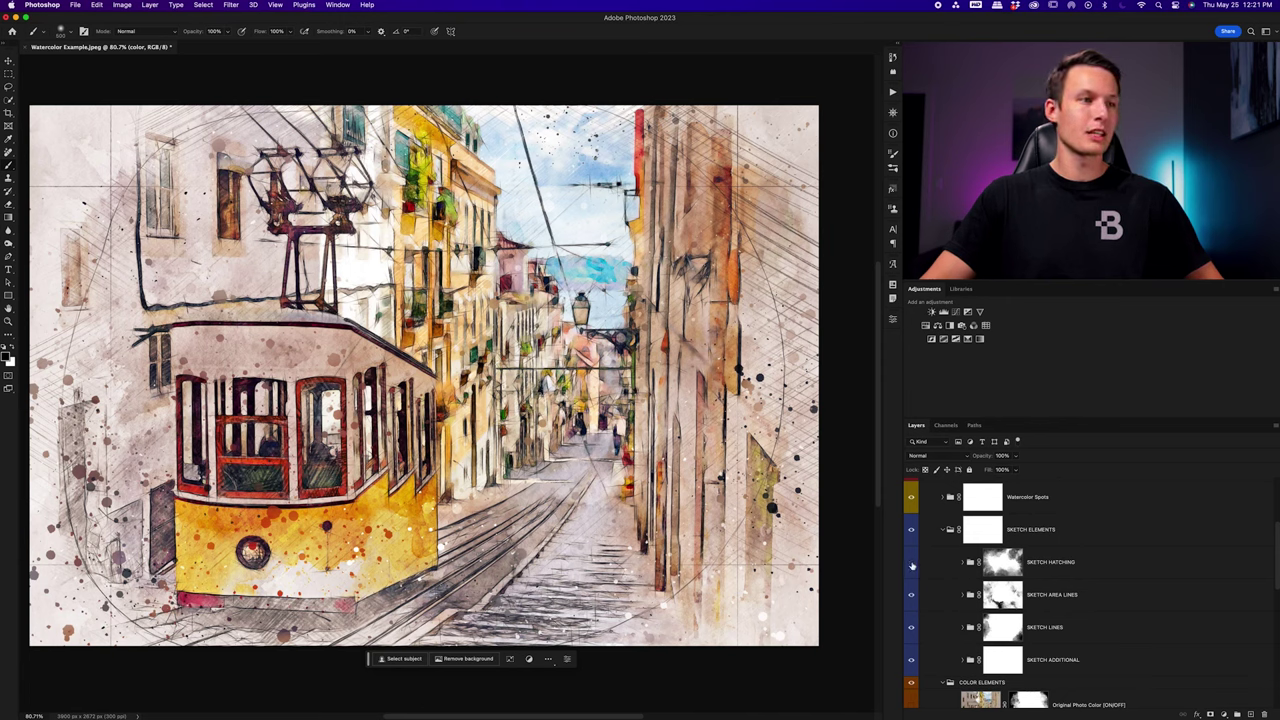
click(912, 566)
click(912, 566)
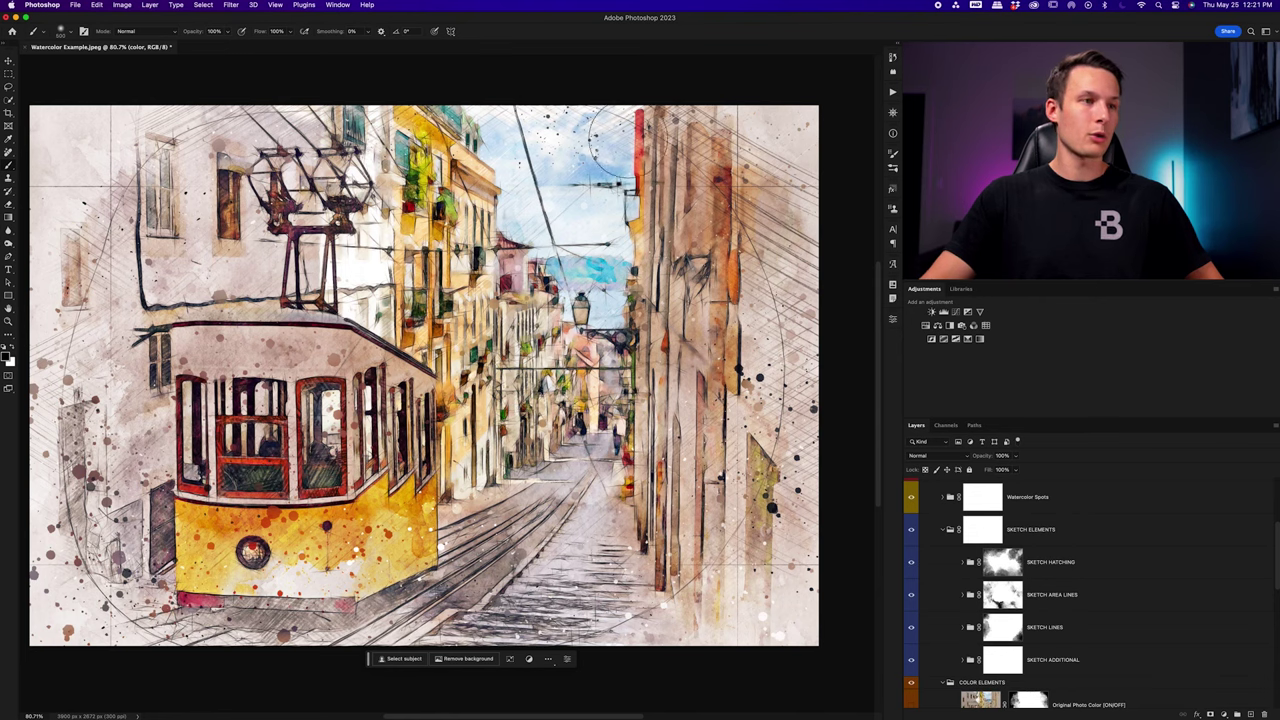
click(912, 630)
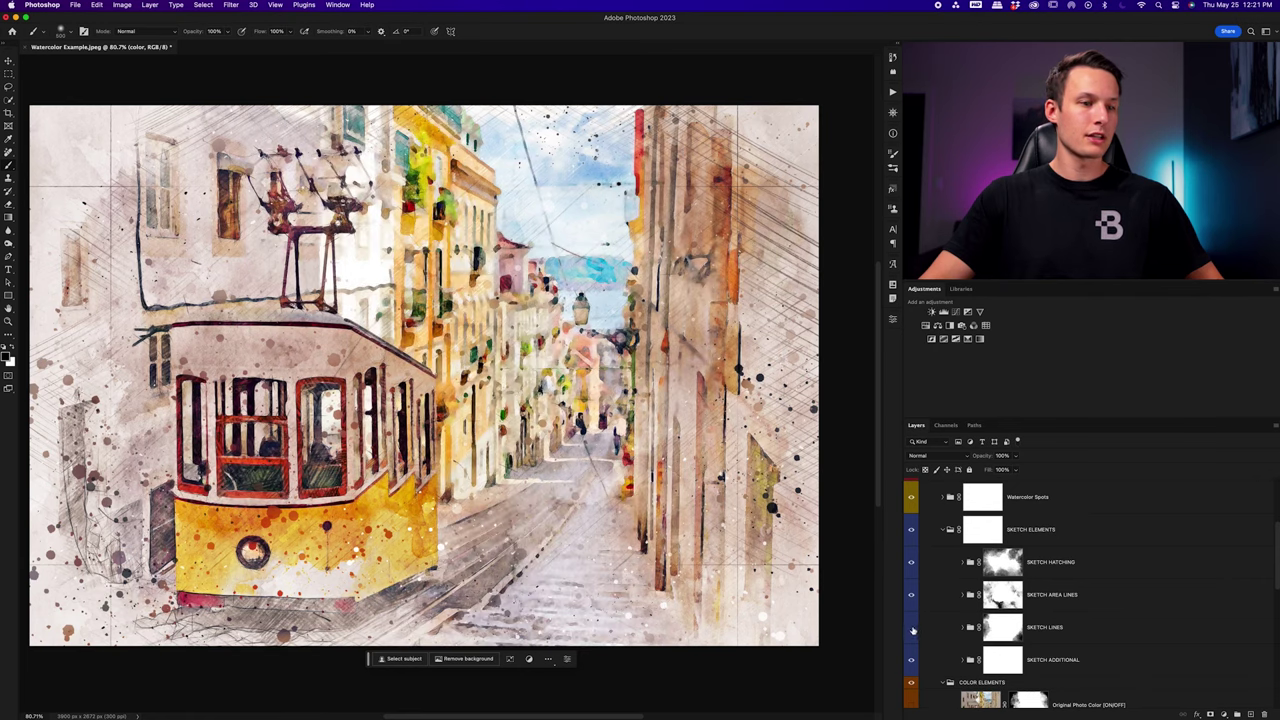
click(911, 630)
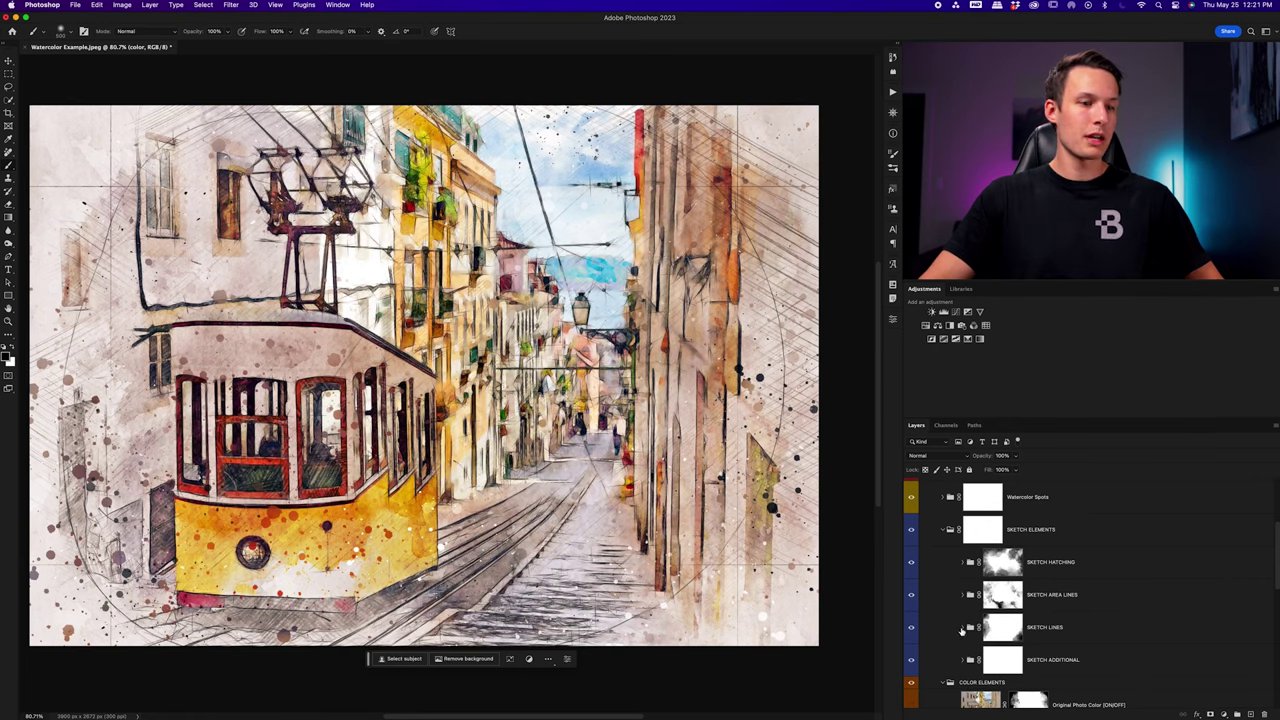
Expand the SKETCH LINES group, preview its Draft Sketch (Internal) layer and hide the Draft Sketch (Outline) layer
click(964, 627)
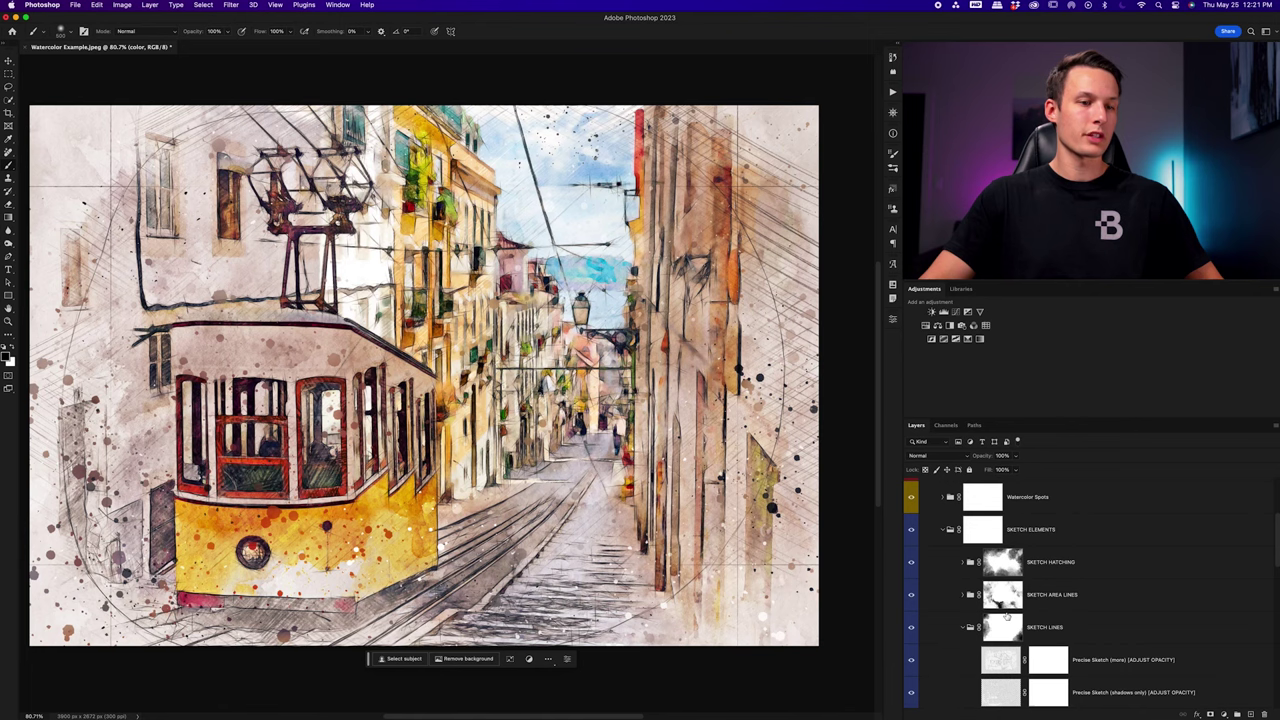
scroll(1006, 616, down, 5)
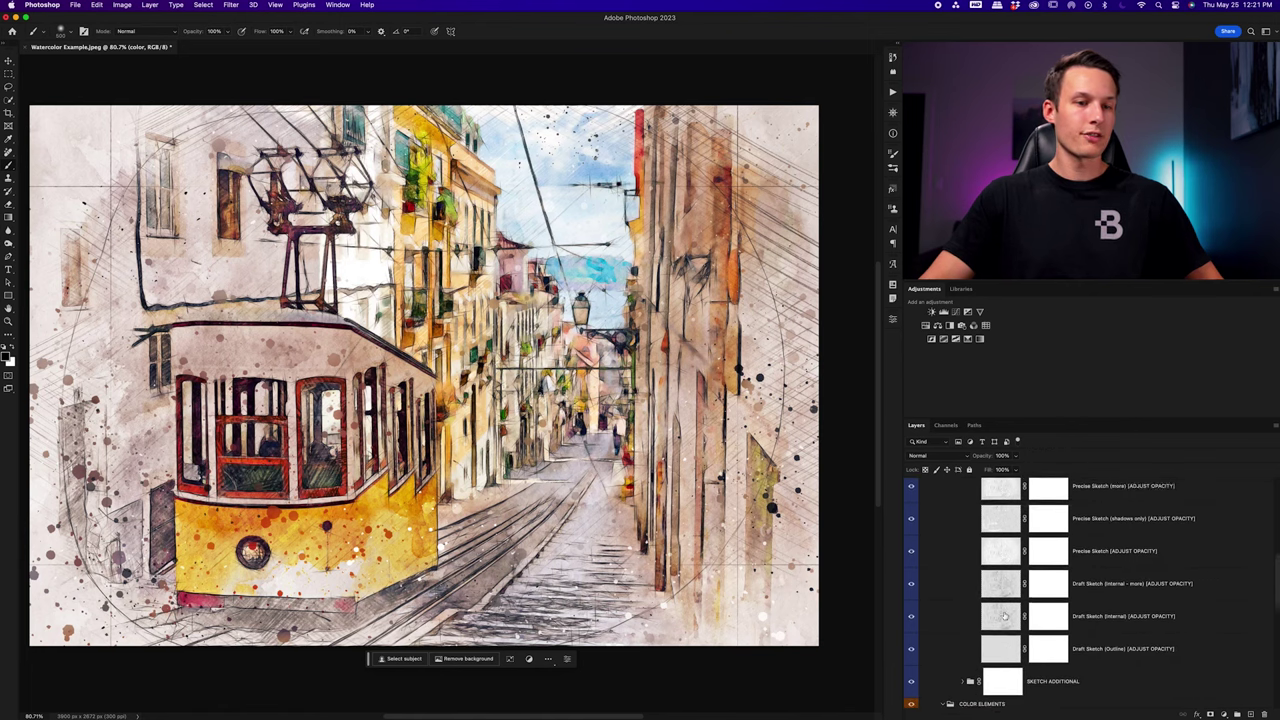
click(910, 617)
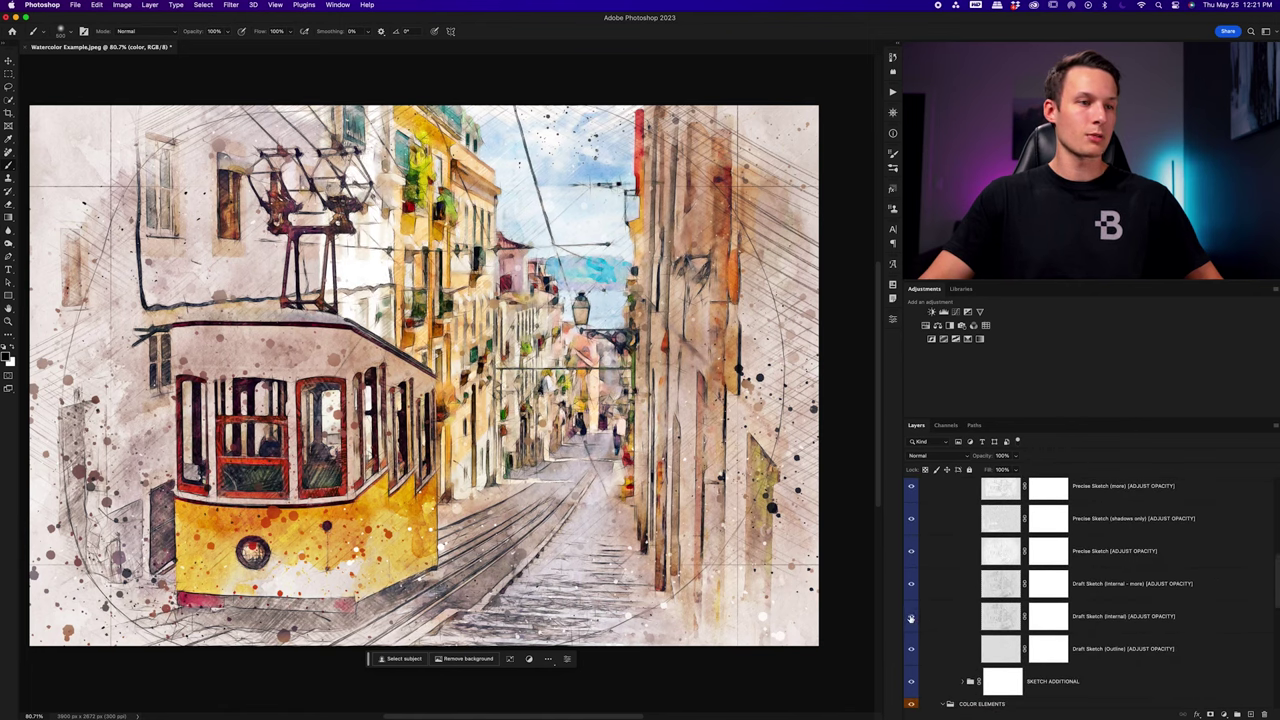
click(910, 617)
click(911, 650)
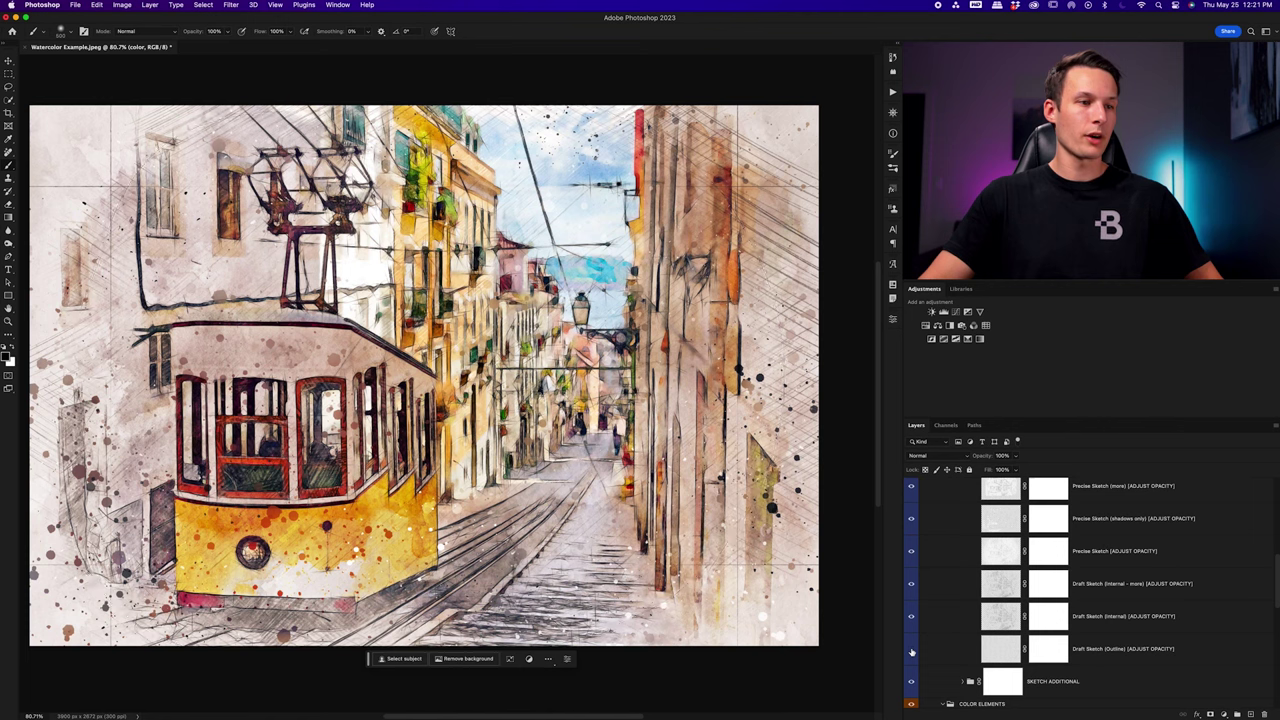
click(911, 650)
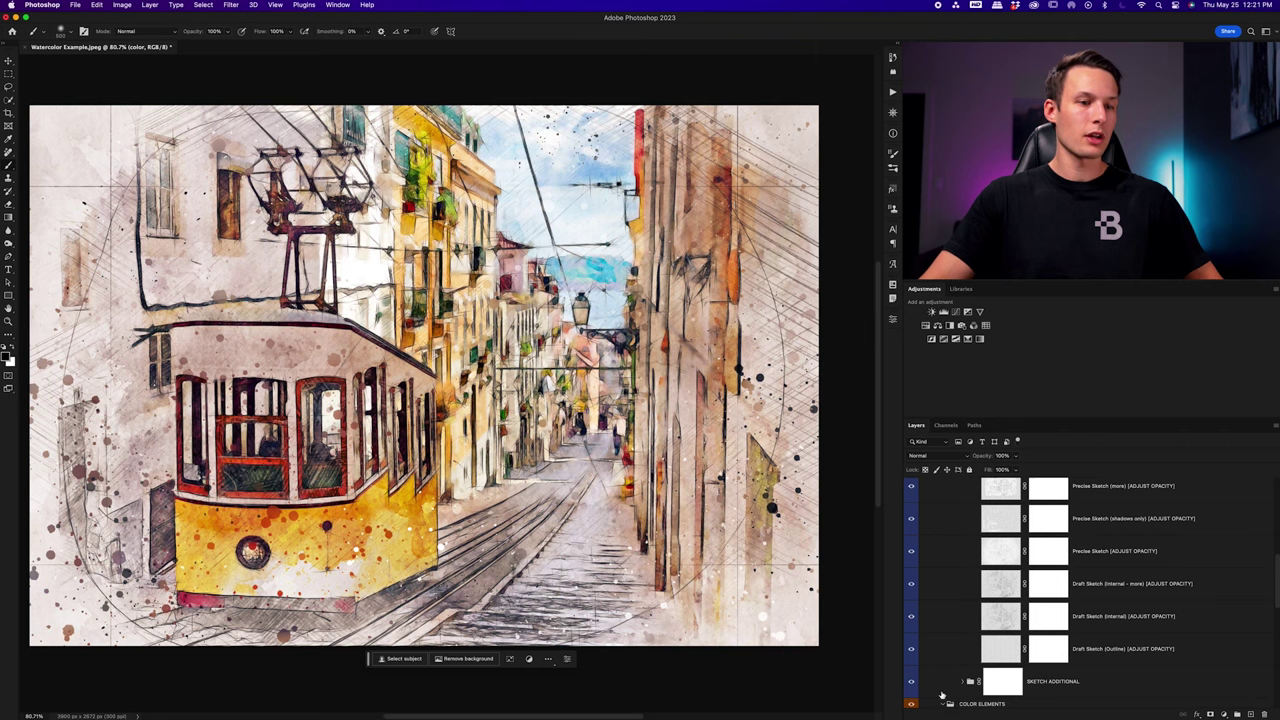
click(911, 651)
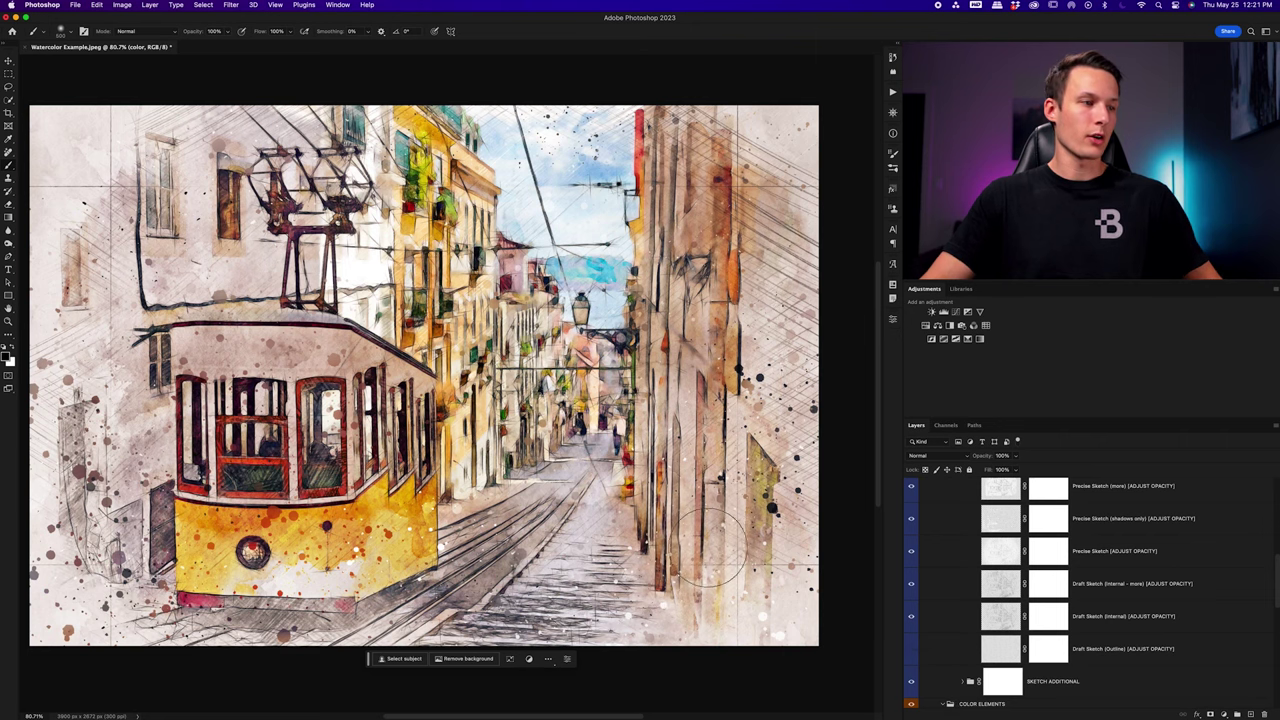
Preview the Vintage Paper Texture and Sepia Paper Texture layers in the BG ELEMENTS group one at a time, leaving both hidden
scroll(973, 563, up, 1)
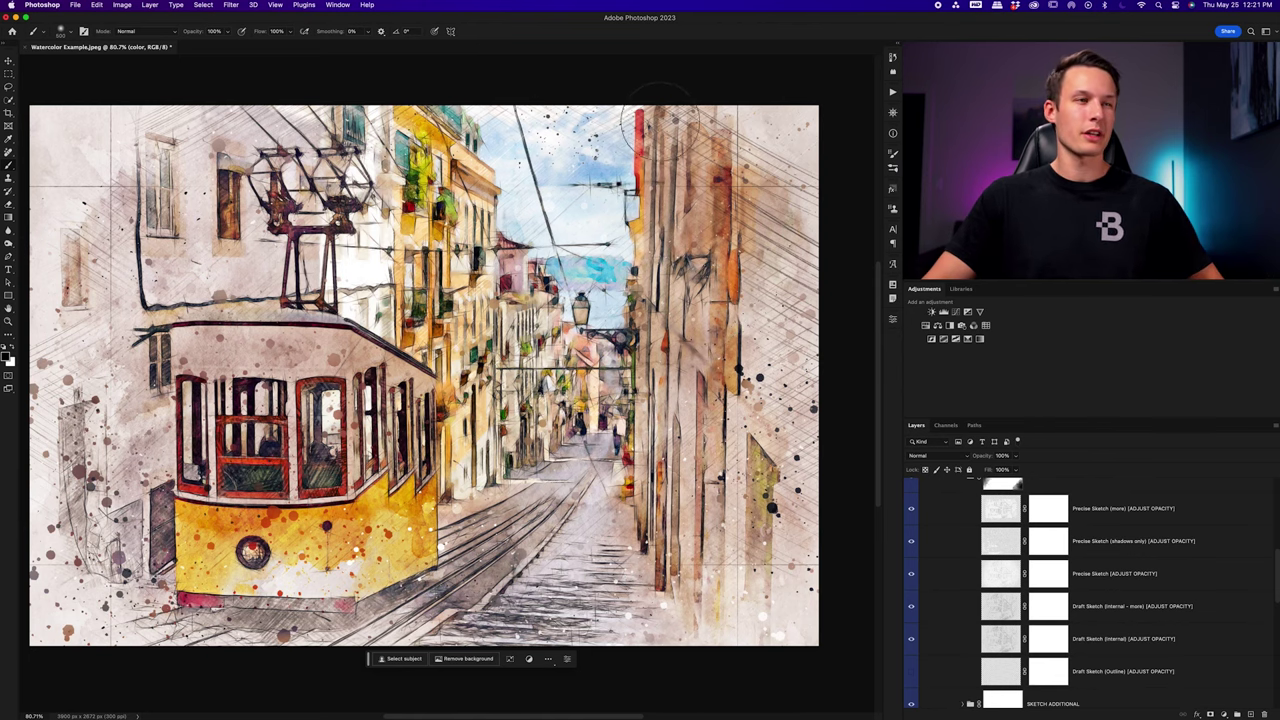
scroll(1075, 549, down, 5)
scroll(1075, 549, up, 5)
scroll(1075, 549, down, 2)
scroll(1075, 549, down, 6)
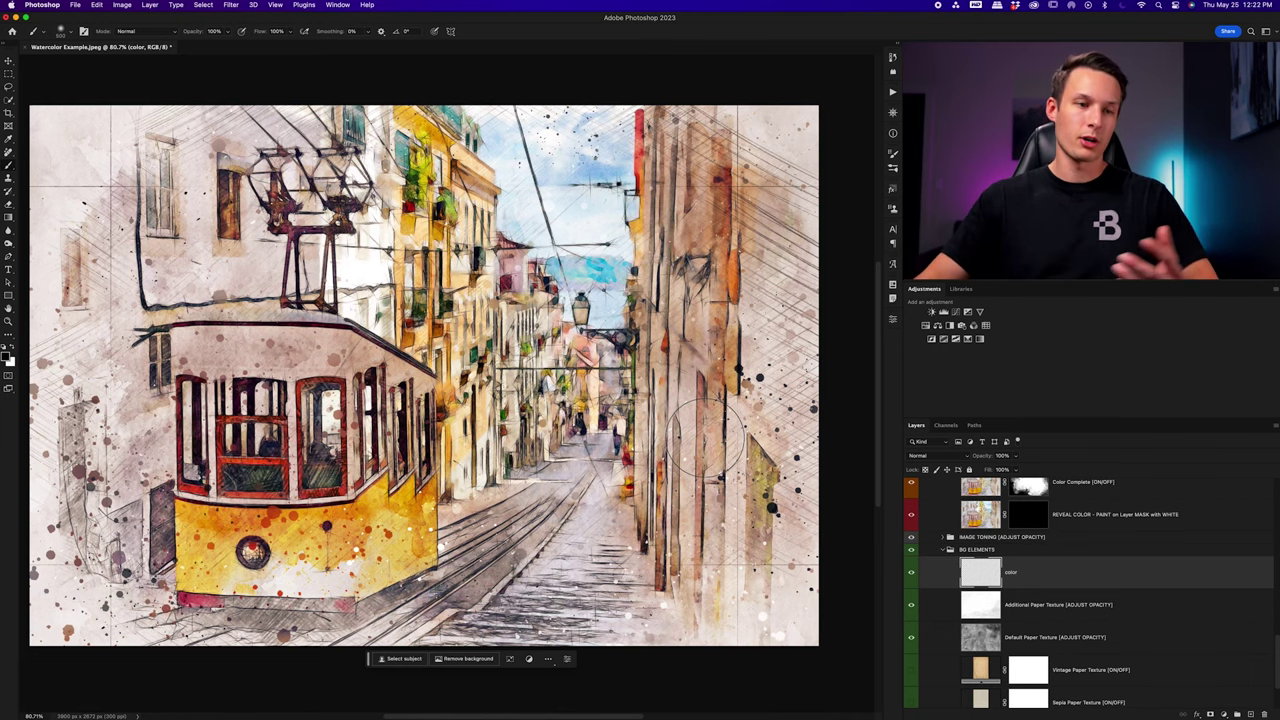
scroll(857, 528, down, 2)
scroll(958, 600, down, 2)
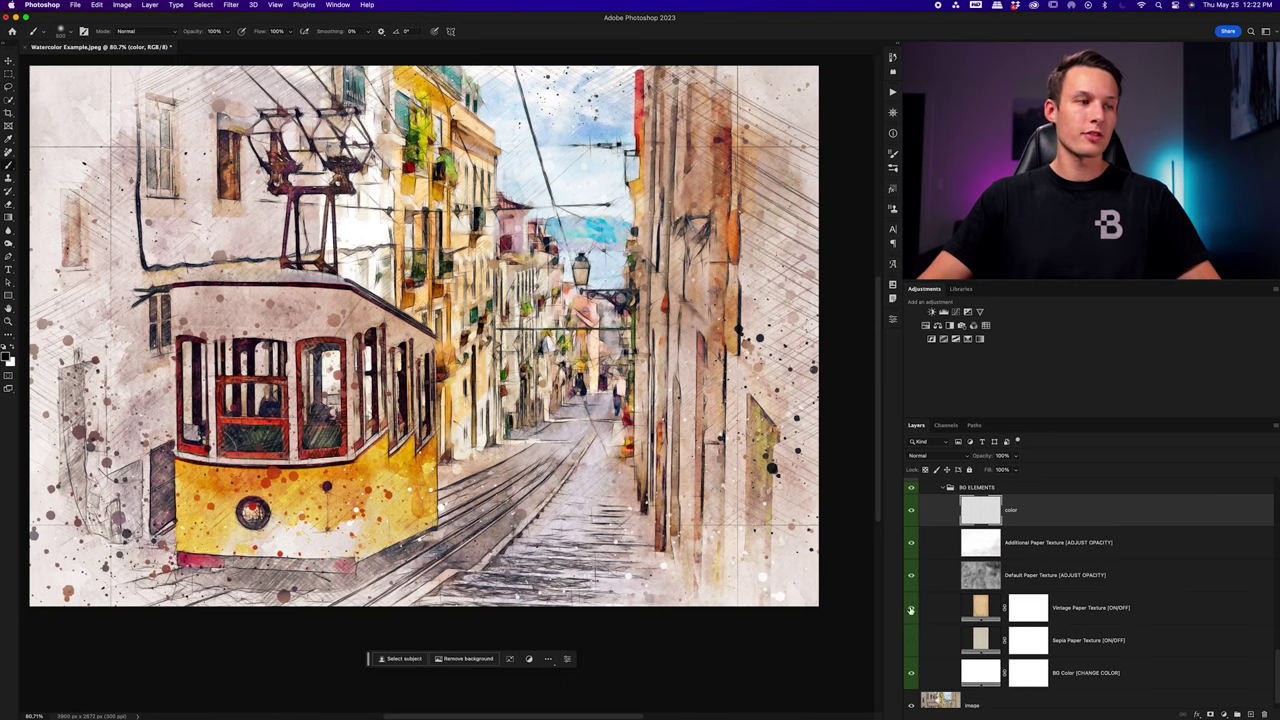
click(910, 608)
click(910, 608)
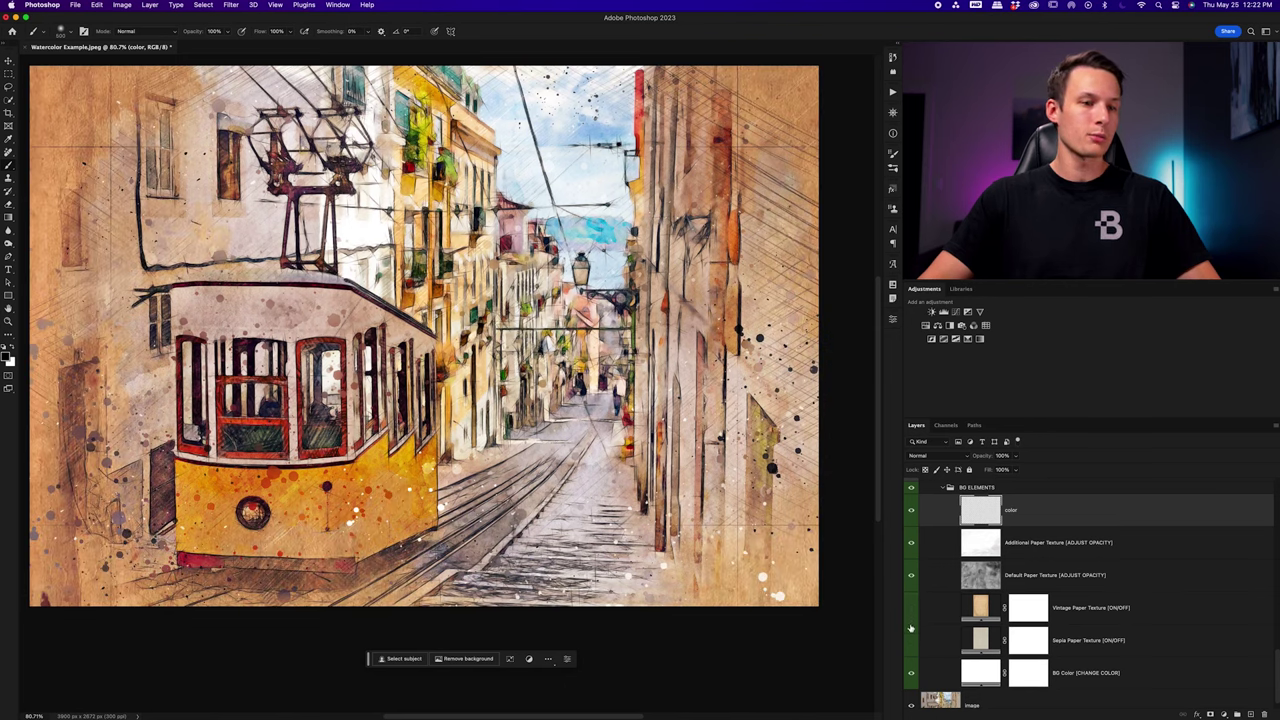
click(911, 641)
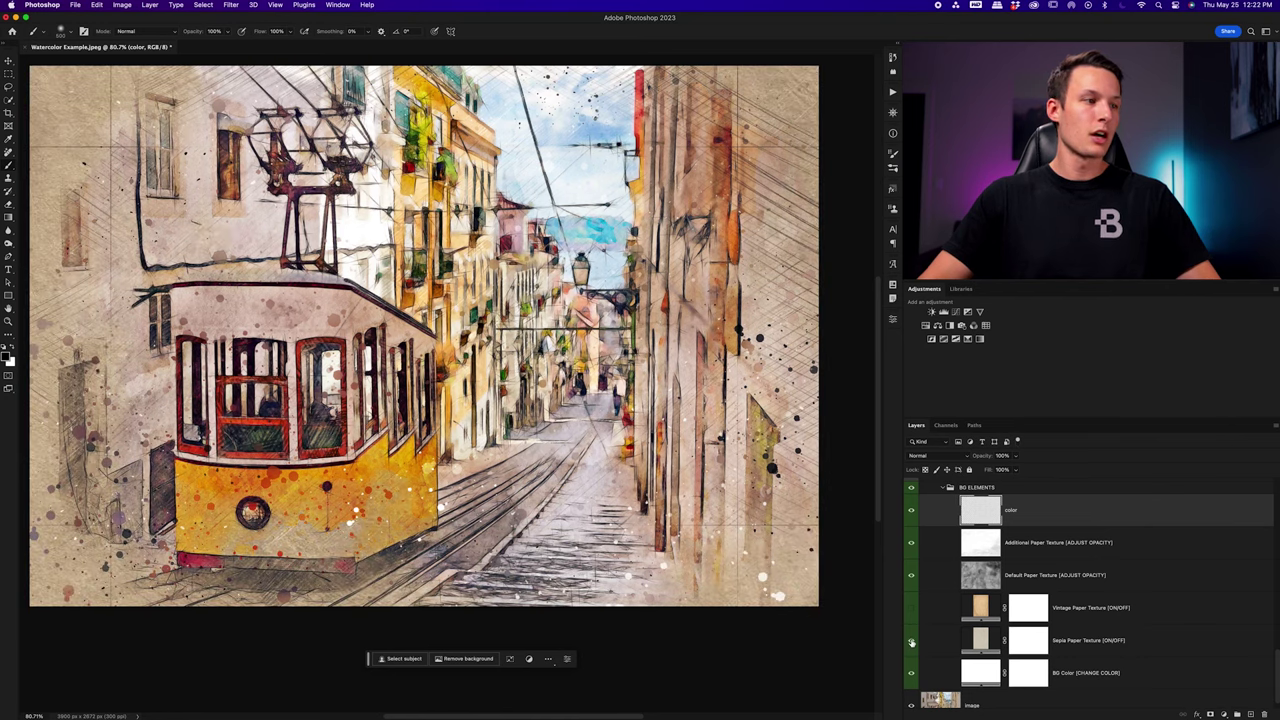
click(937, 638)
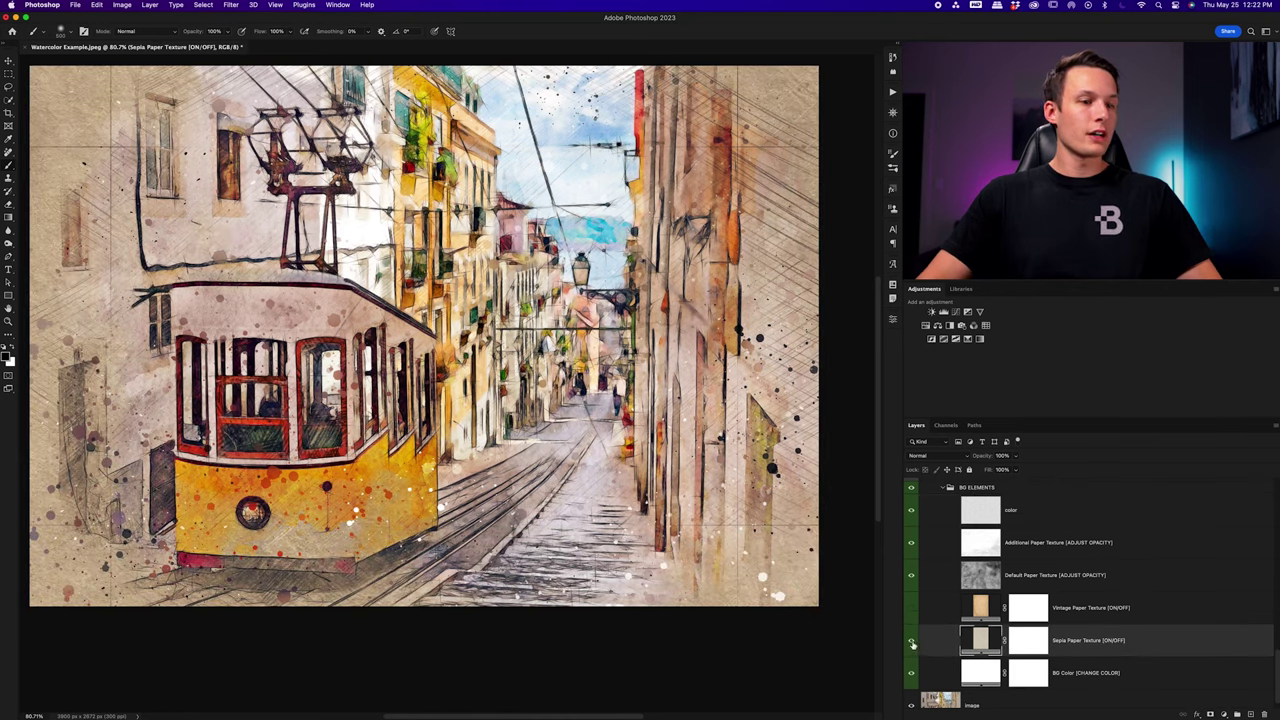
click(911, 641)
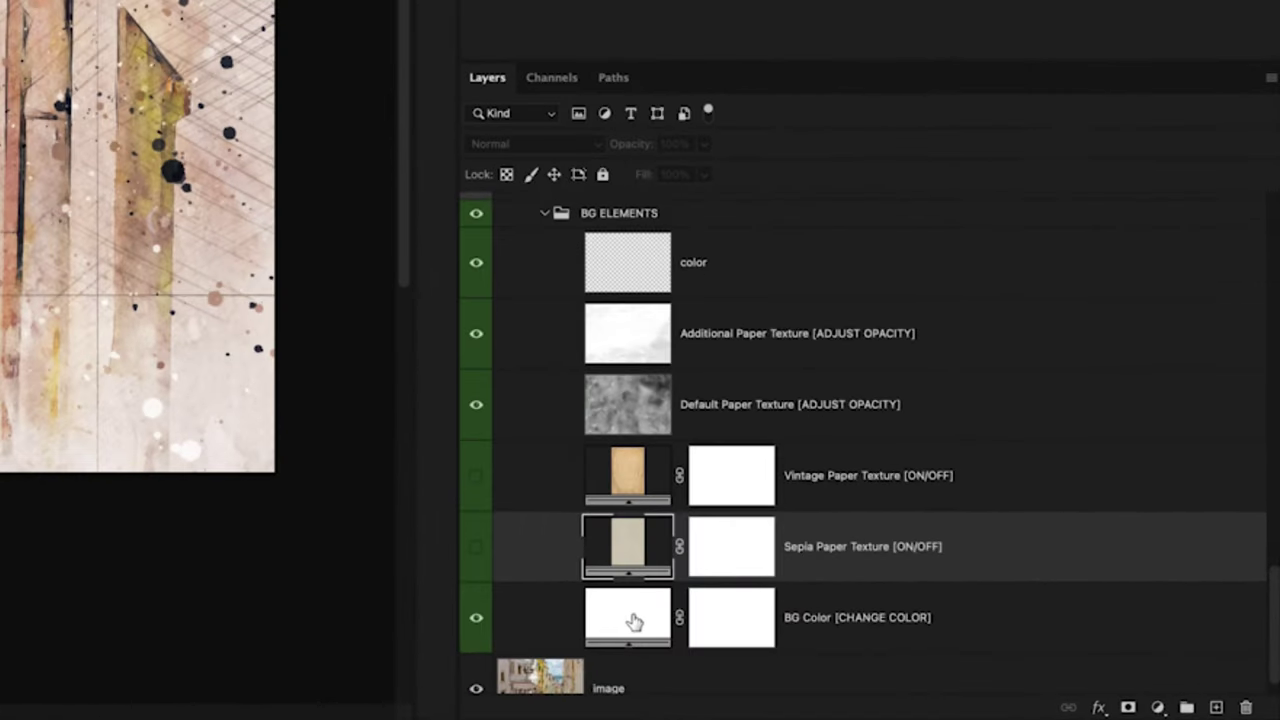
Try pink, muted brown, #edbc03, #45ceed and #ffe6b6 as the BG Color fill, and return it to white
click(632, 622)
double_click(632, 622)
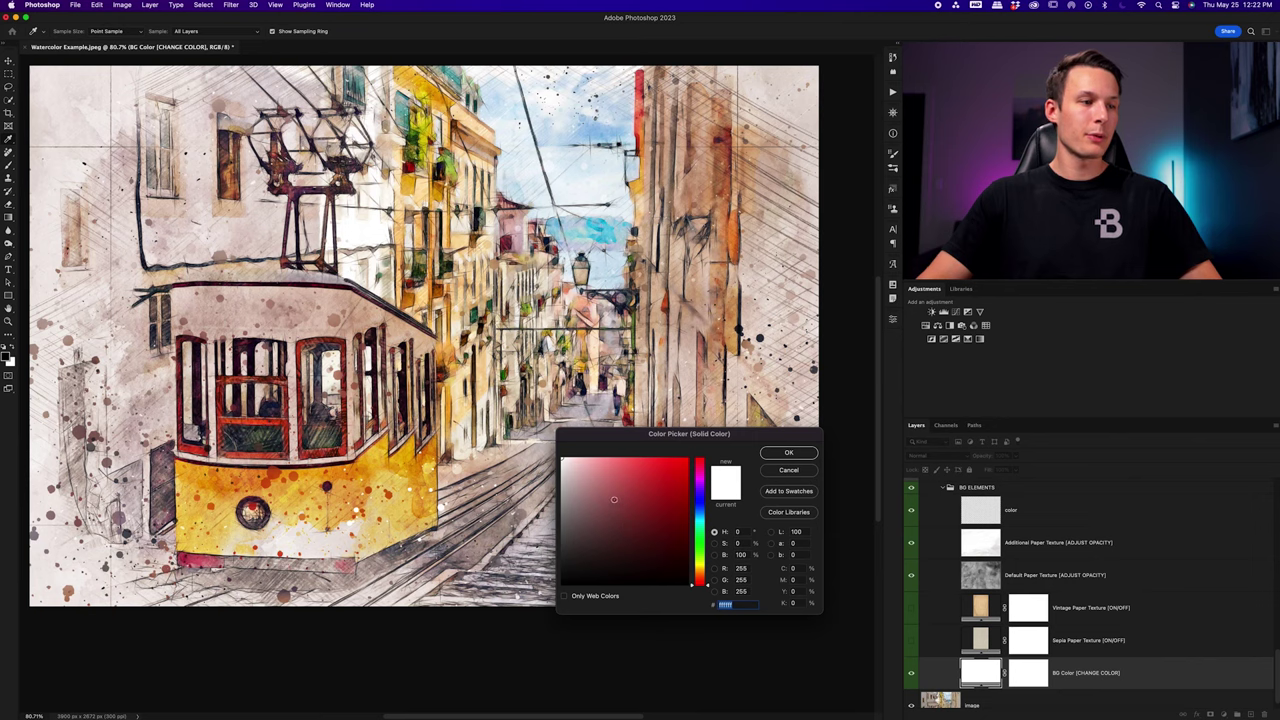
click(610, 485)
drag(610, 485, 589, 517)
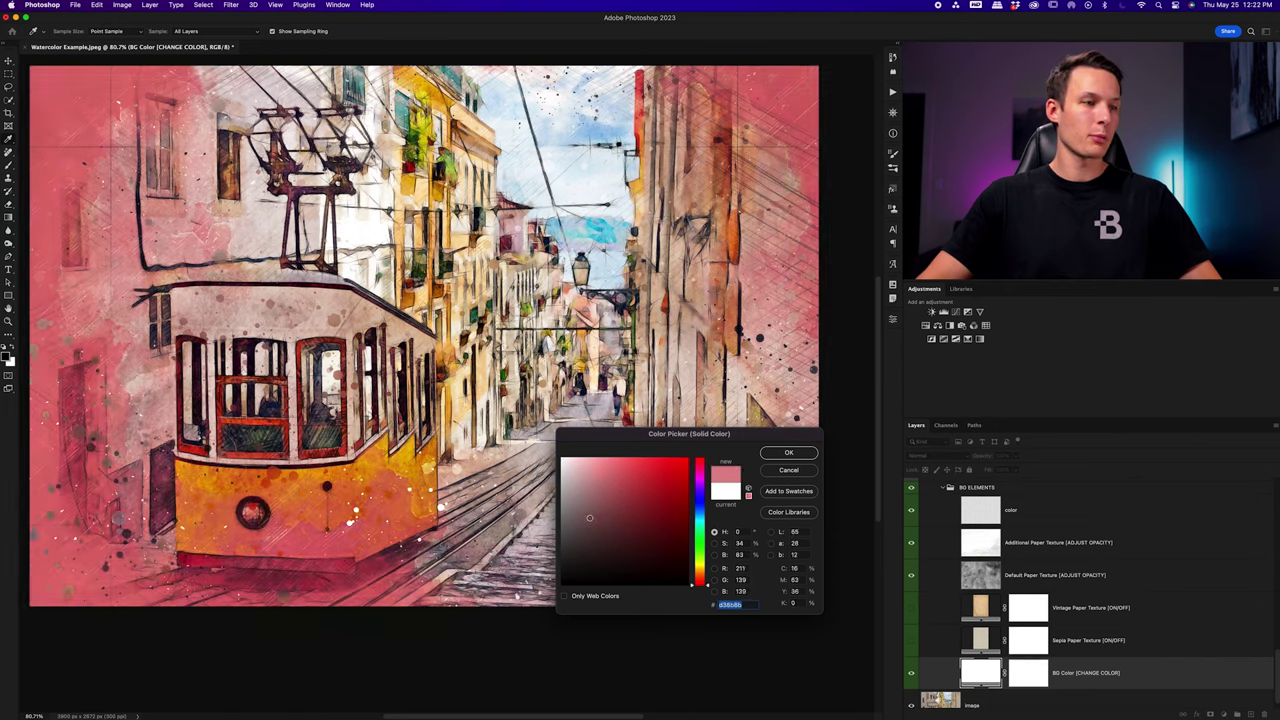
click(588, 517)
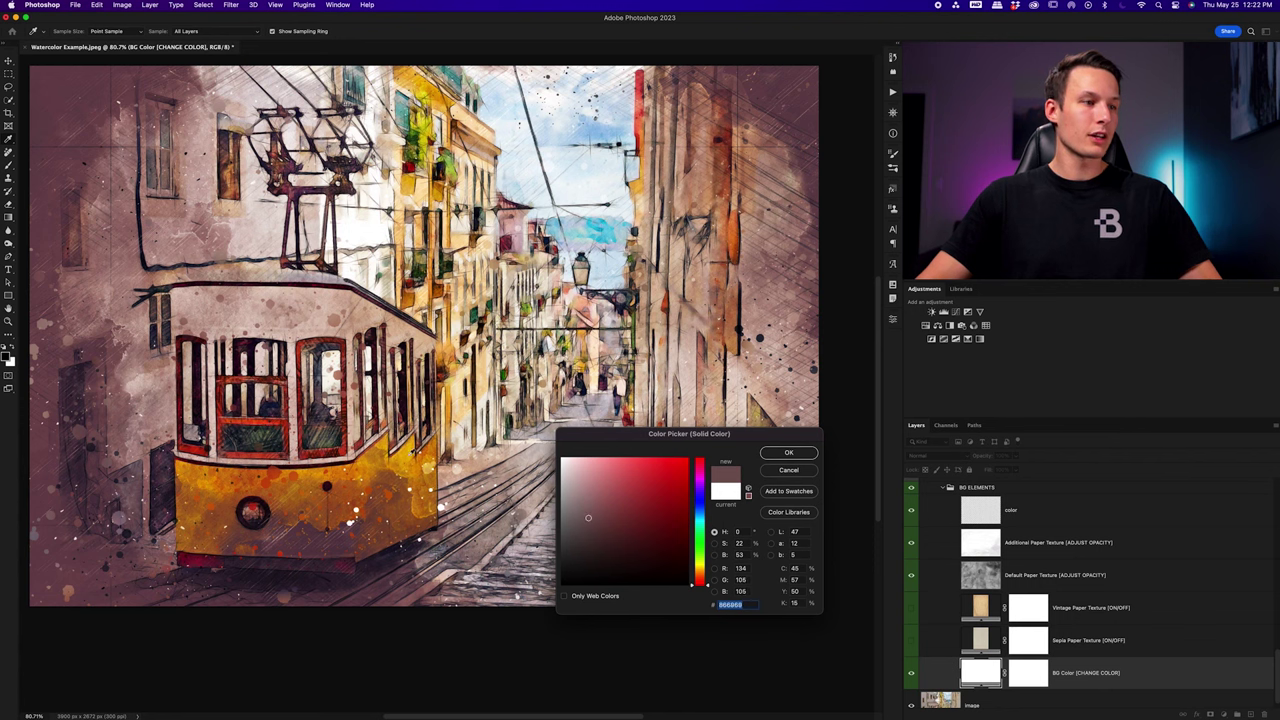
text(edbc03)
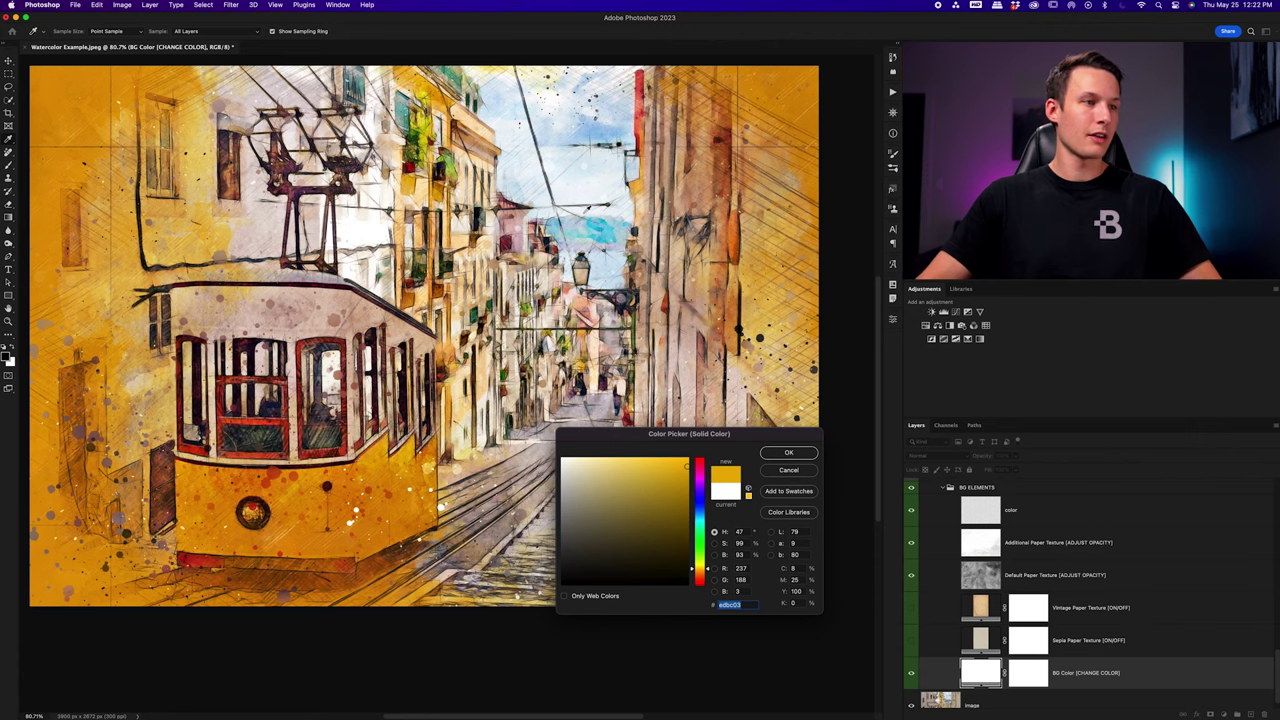
scroll(419, 336, right, 1)
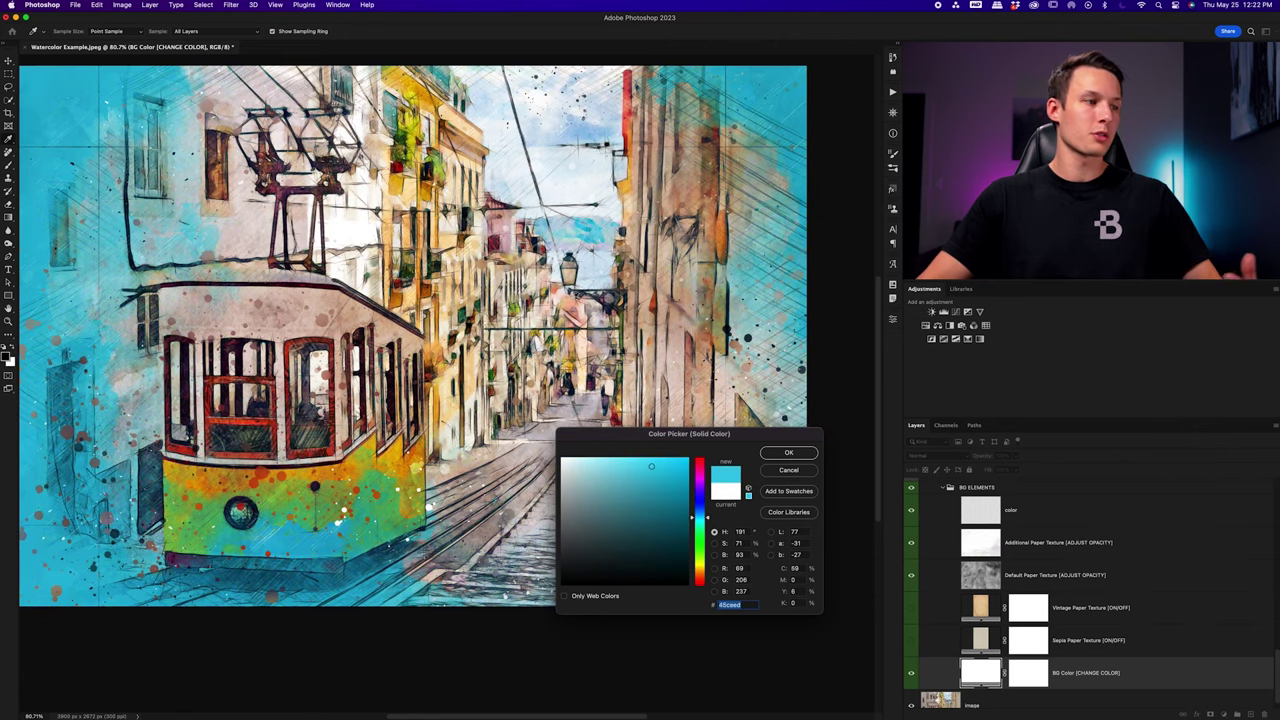
text(ffe6b6)
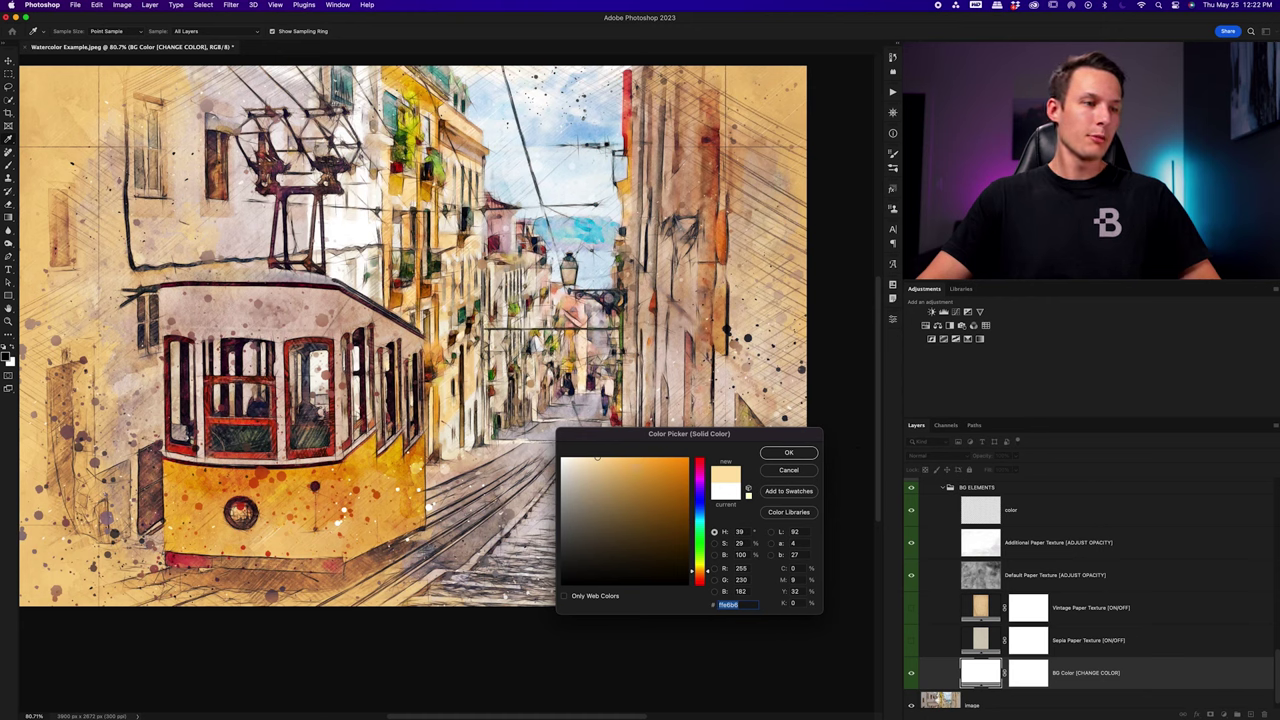
drag(631, 473, 565, 458)
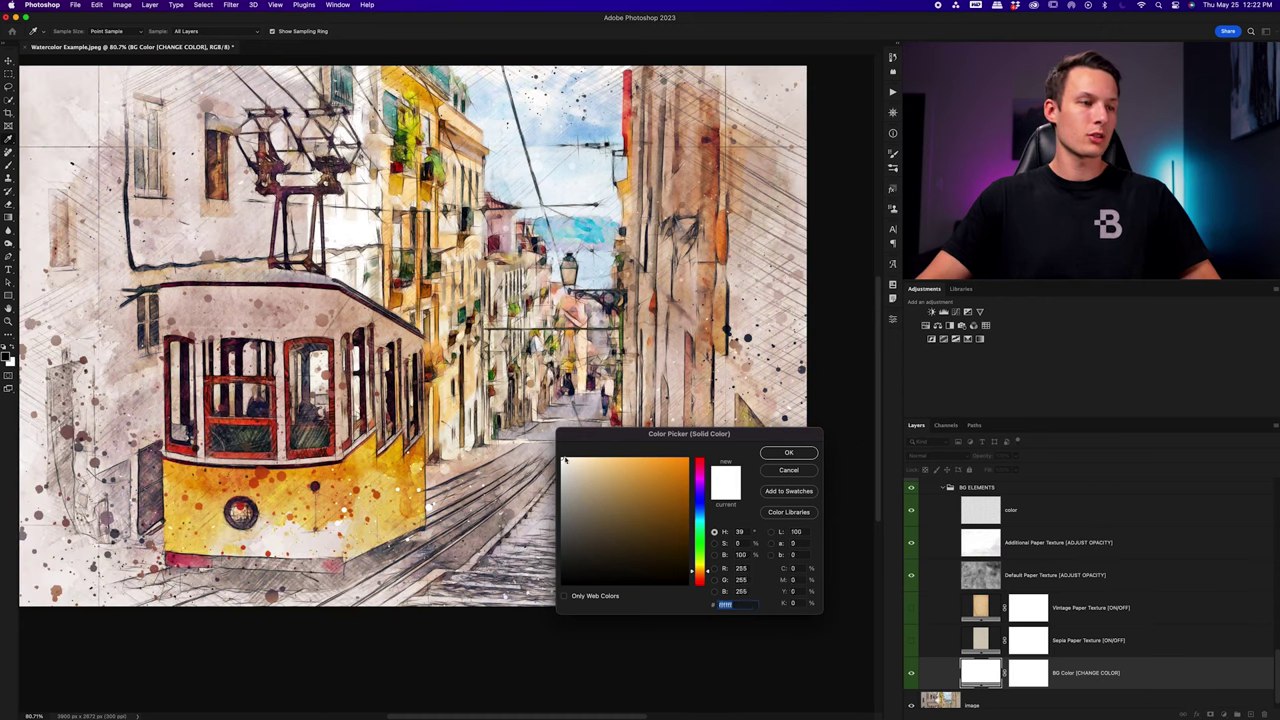
click(800, 455)
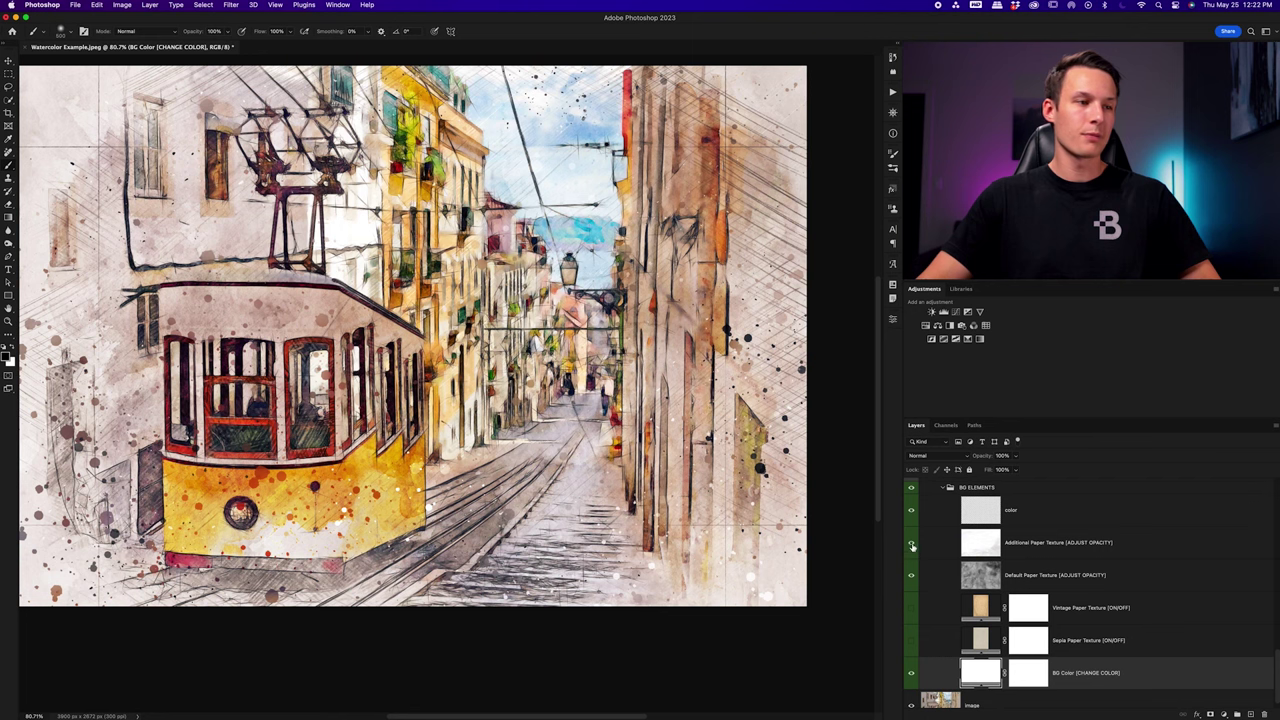
Show only the original image layer to compare it with the painting, and restore the visibility of the other layers
scroll(1033, 581, down, 1)
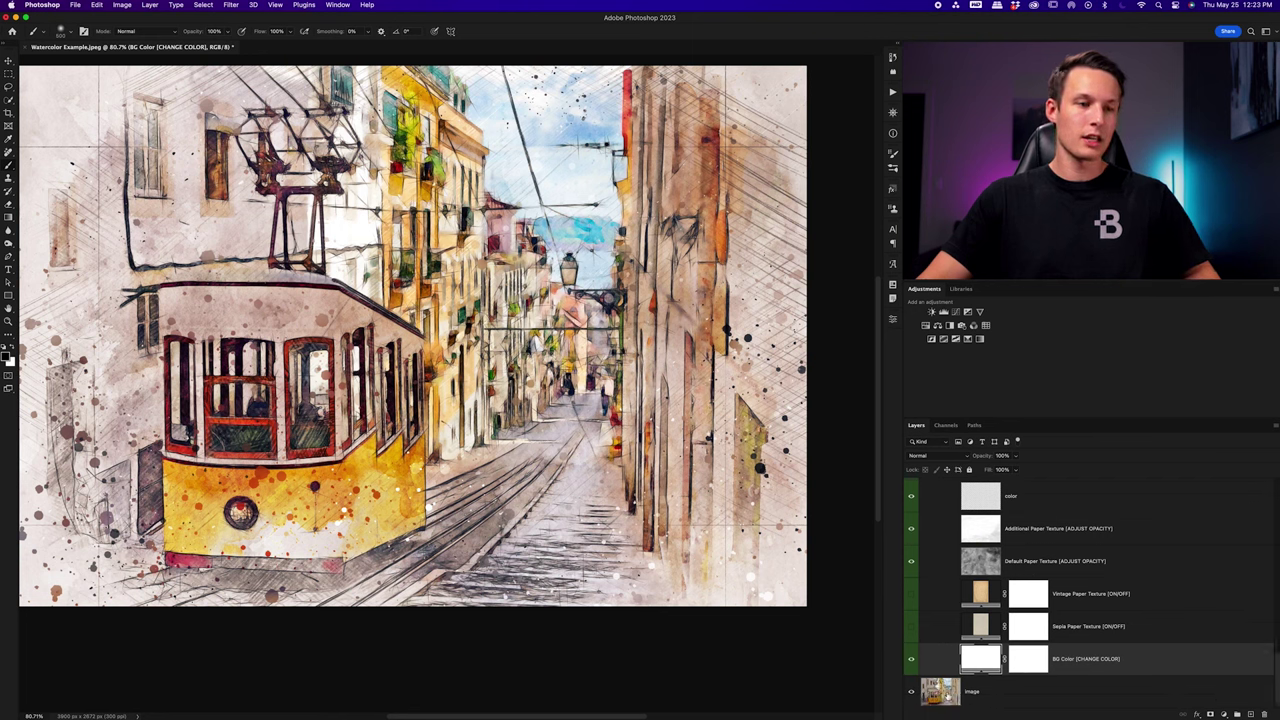
alt+click(910, 693)
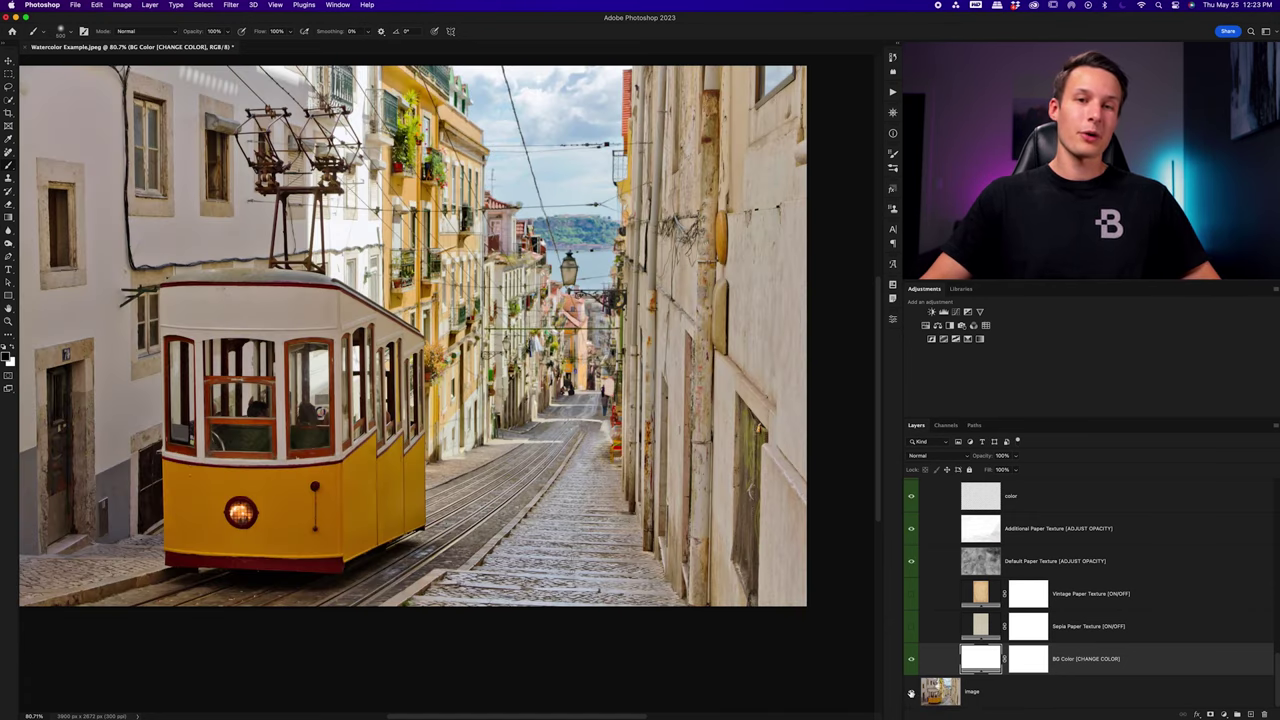
alt+click(910, 693)
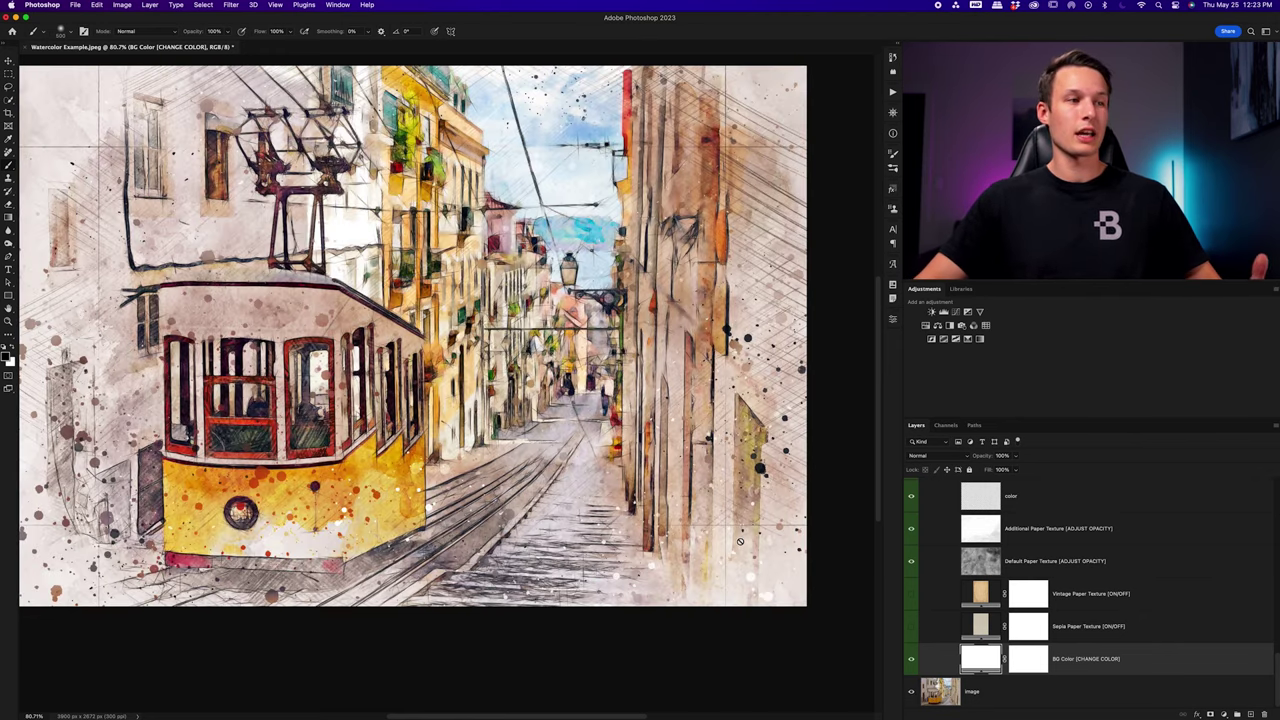
scroll(740, 541, up, 3)
scroll(740, 541, left, 2)
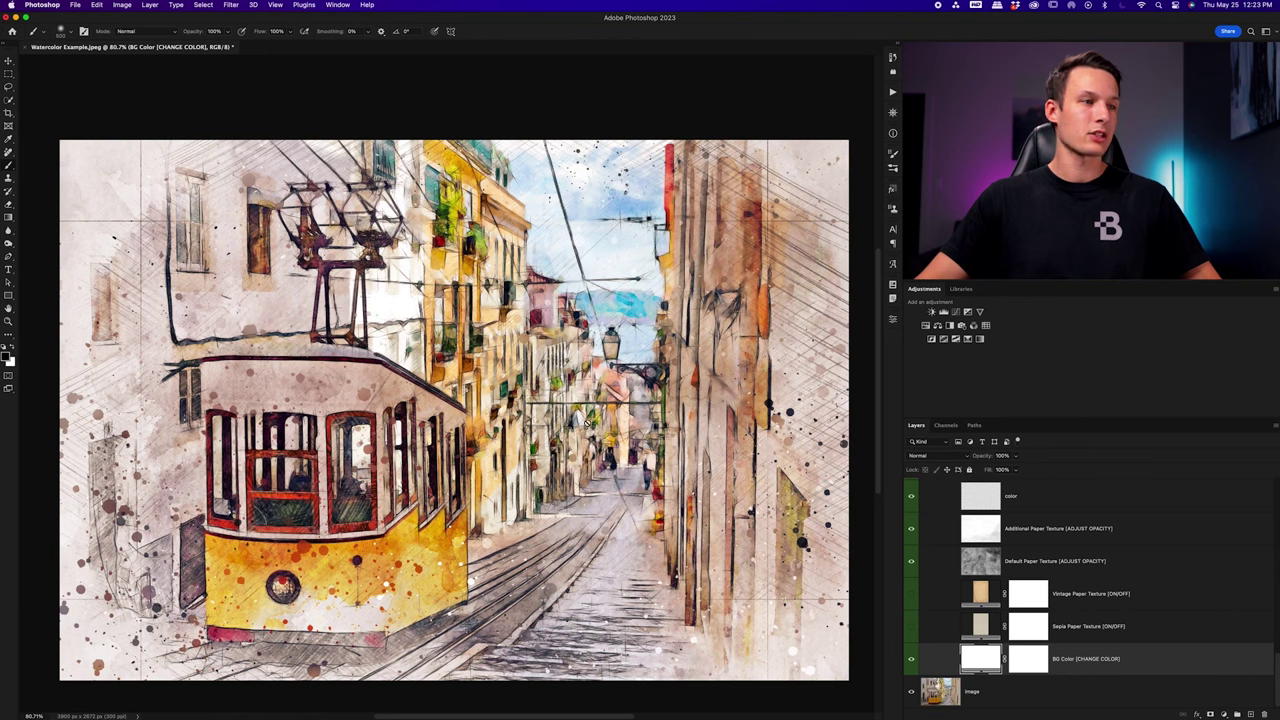